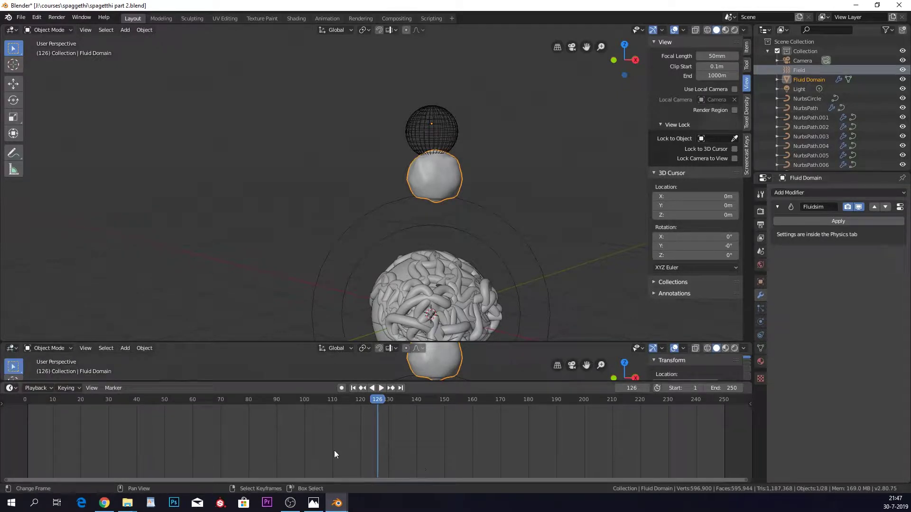
- Turn the bottom timeline area into a Shader Editor and the small 3D viewport above it into a Timeline
click(15, 388)
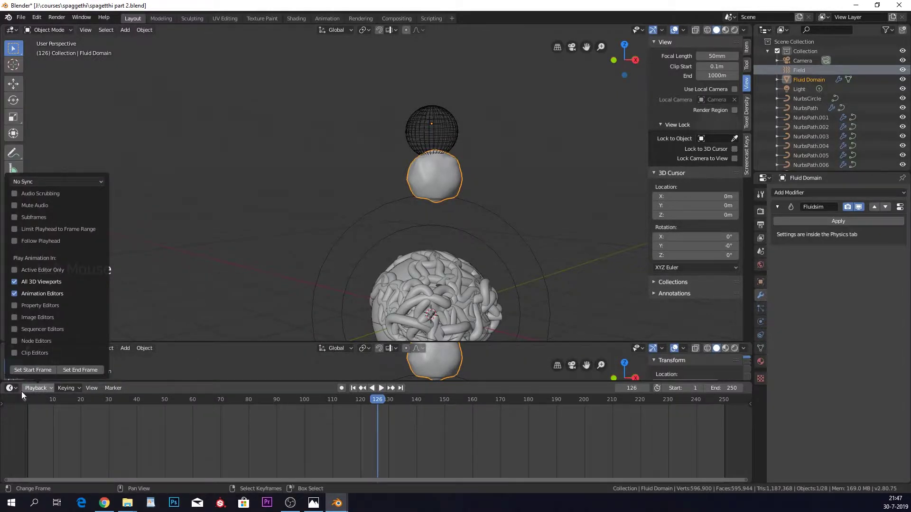
click(21, 392)
click(13, 388)
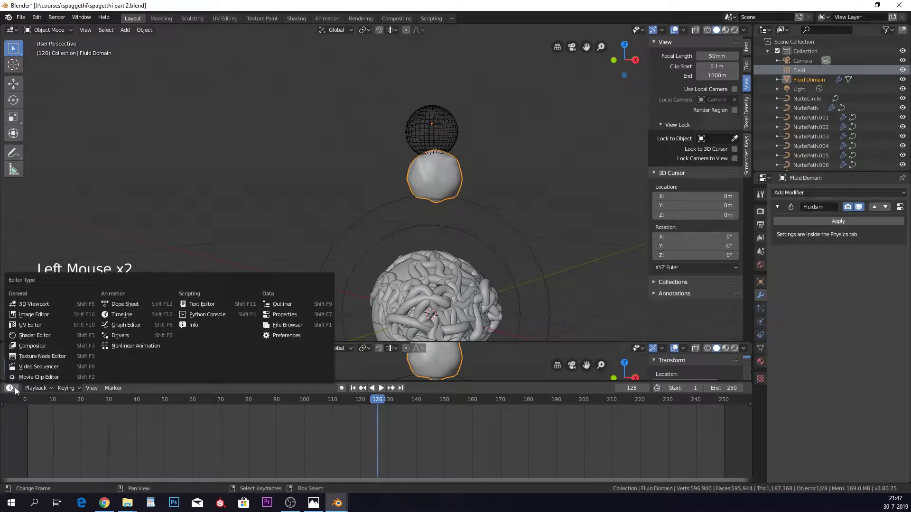
click(38, 336)
click(10, 388)
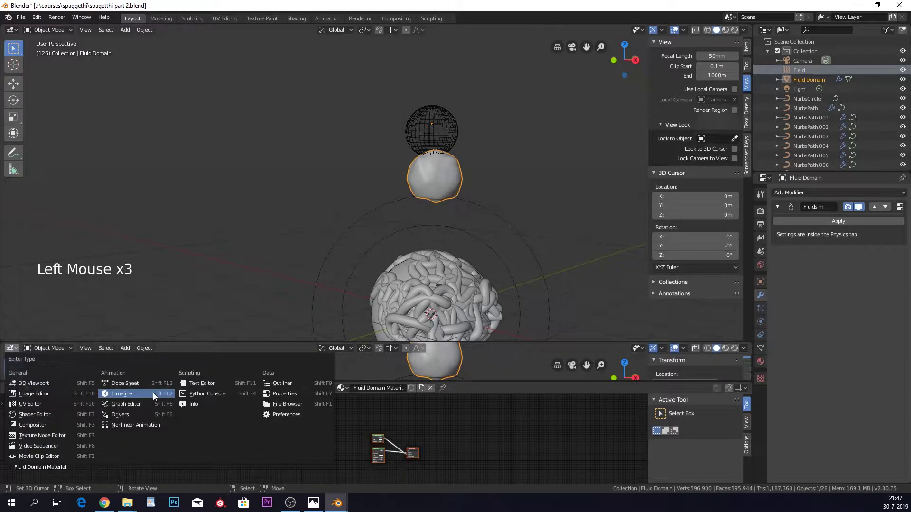
click(153, 392)
- Show the World shader nodes and add an Environment Texture node beside the Background node
click(39, 387)
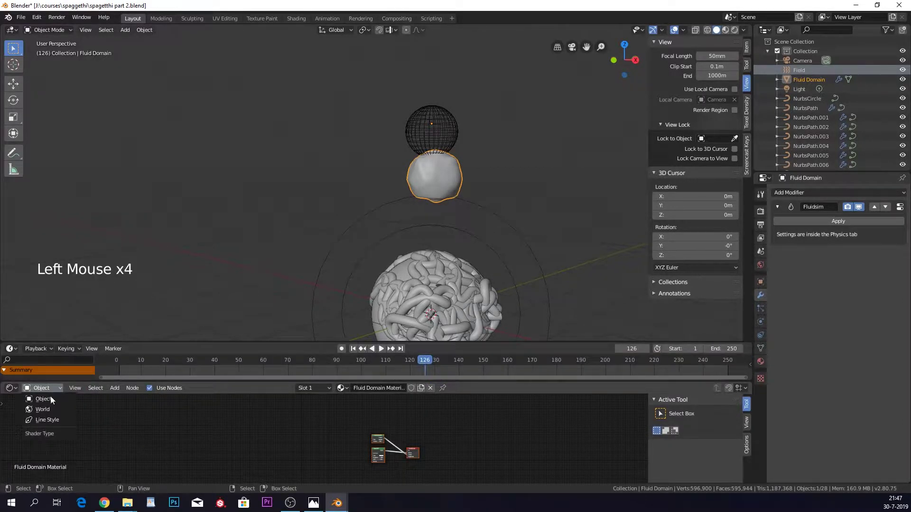
click(51, 409)
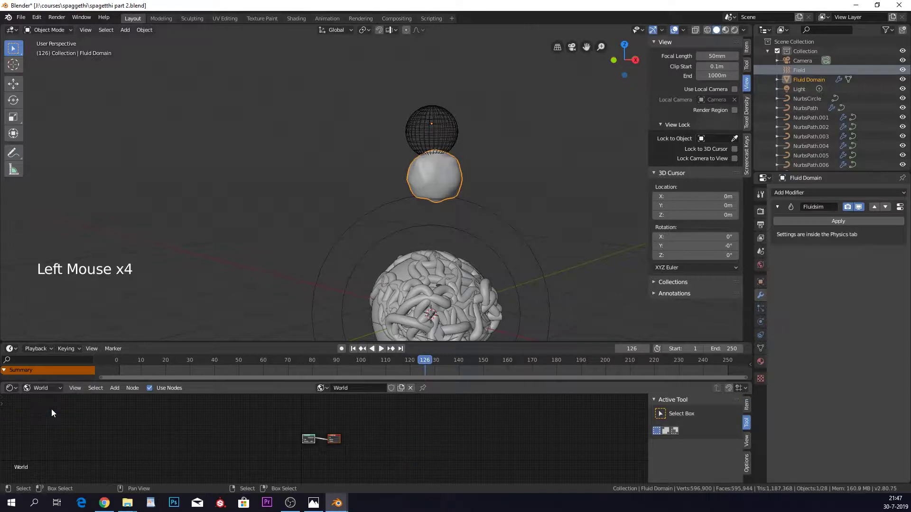
scroll(284, 436, up, 16)
middle_drag(192, 435, 220, 433)
scroll(220, 434, up, 10)
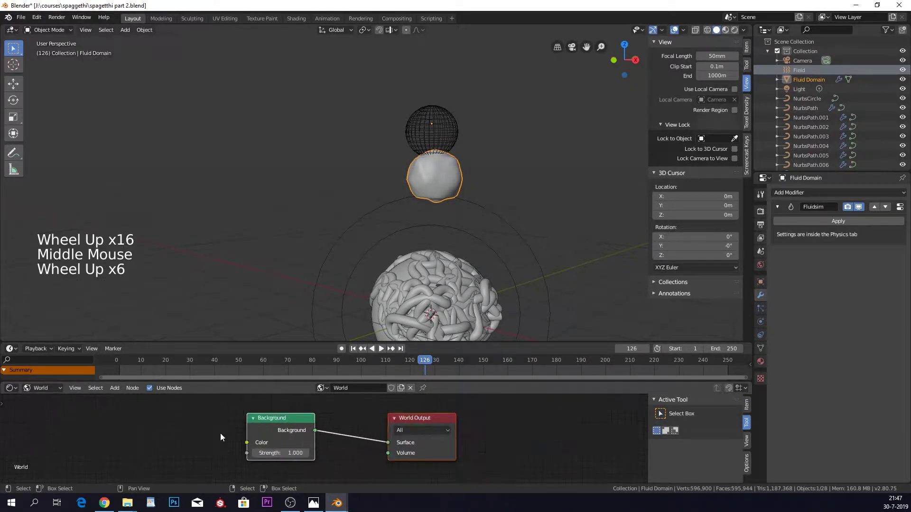
key(shift+a)
click(121, 383)
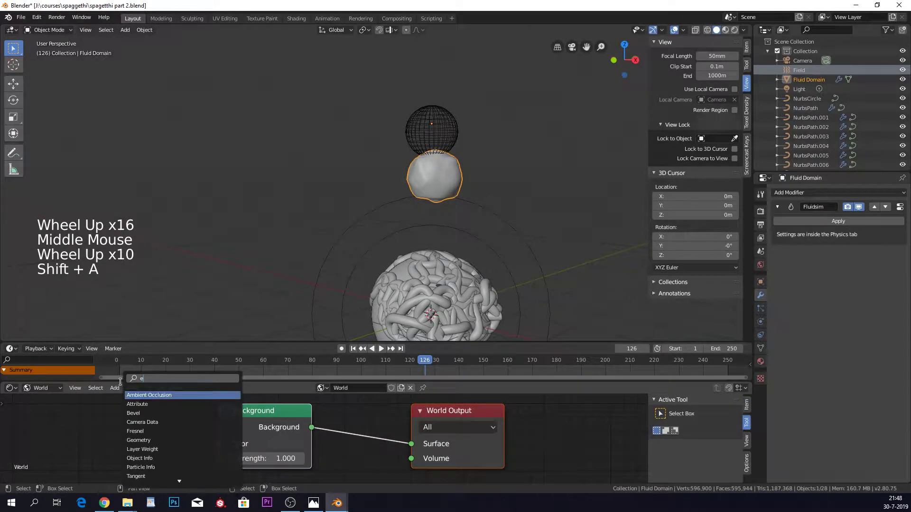
text(env)
click(139, 391)
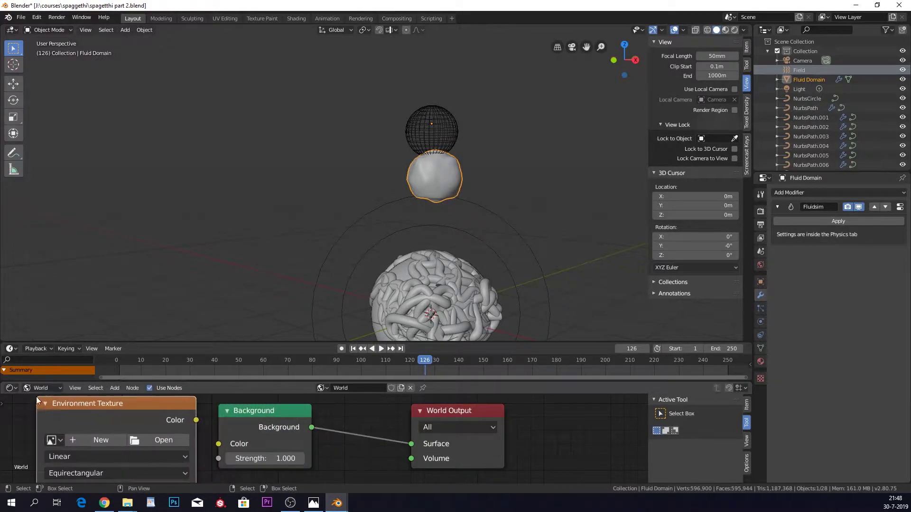
click(33, 397)
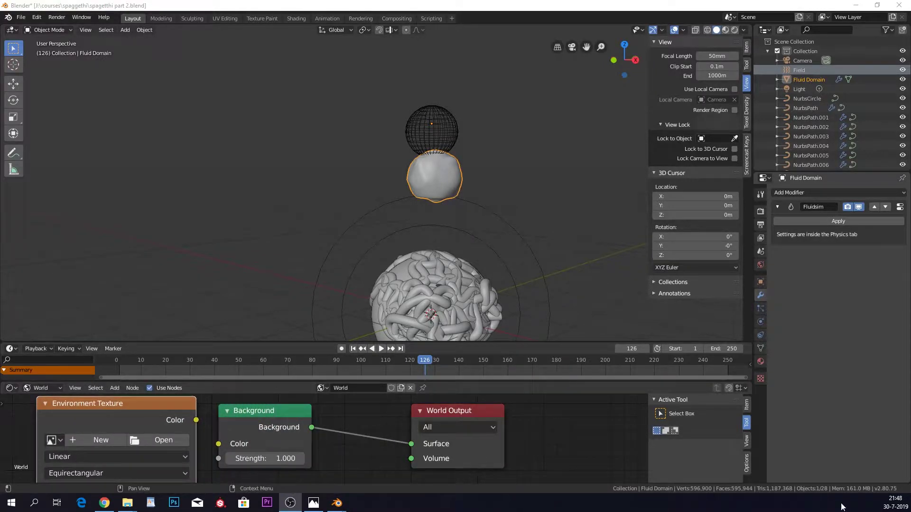
- Load bush_restaurant_4k (1).hdr from the hdri's folder into the Environment Texture and connect its Color to the Background Color
click(179, 439)
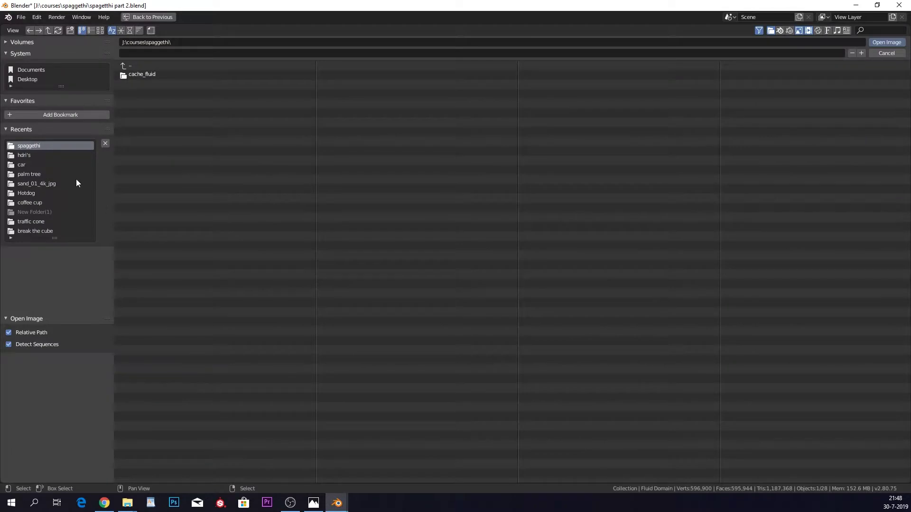
click(26, 155)
click(100, 30)
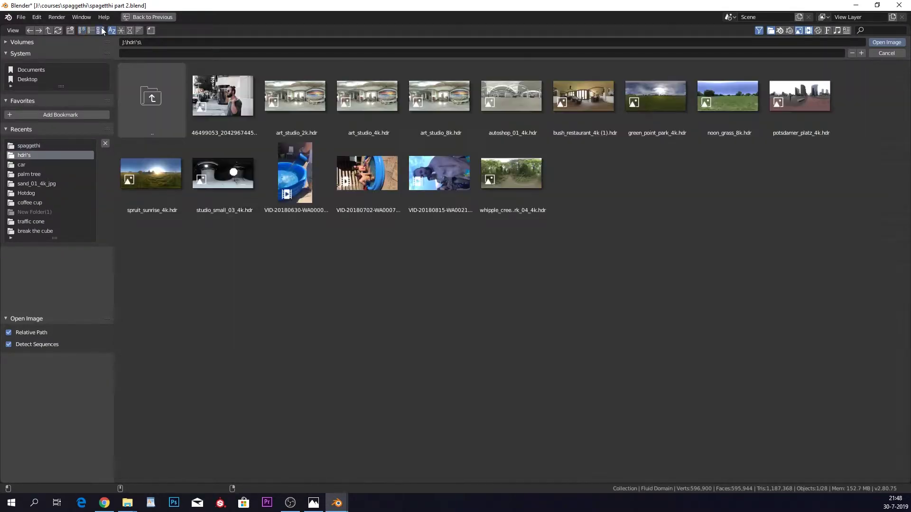
double_click(595, 99)
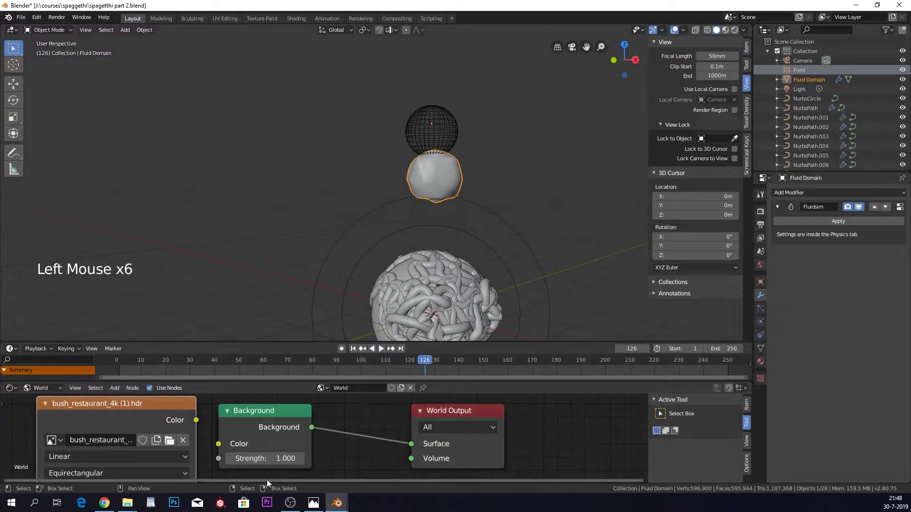
drag(196, 419, 222, 444)
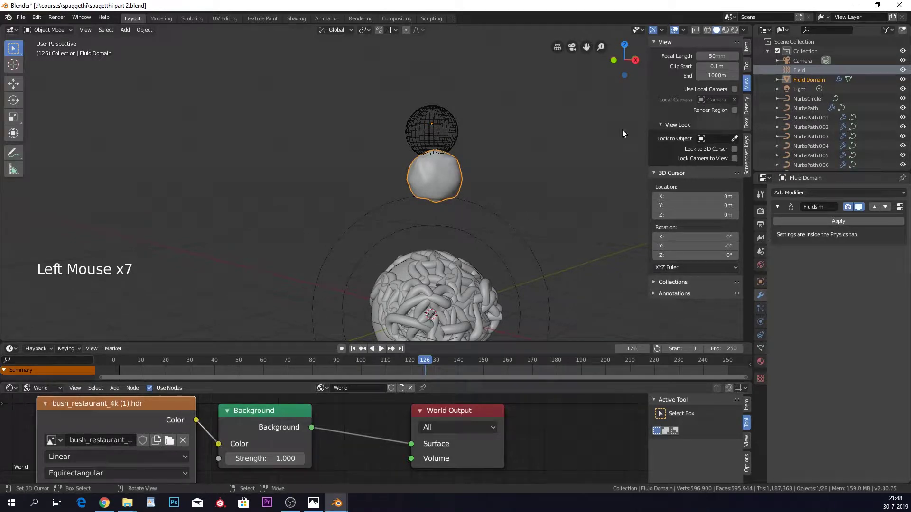
- Show the viewport in rendered shading and set the render engine to Cycles
click(725, 30)
mouse_move(567, 166)
shift+middle_down()
mouse_move(500, 148)
mouse_move(484, 155)
mouse_move(488, 119)
shift+middle_up()
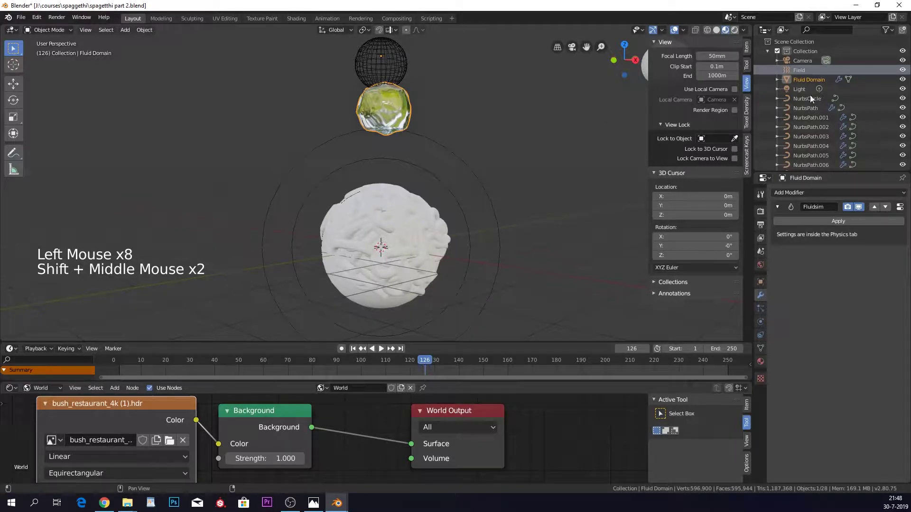
click(735, 30)
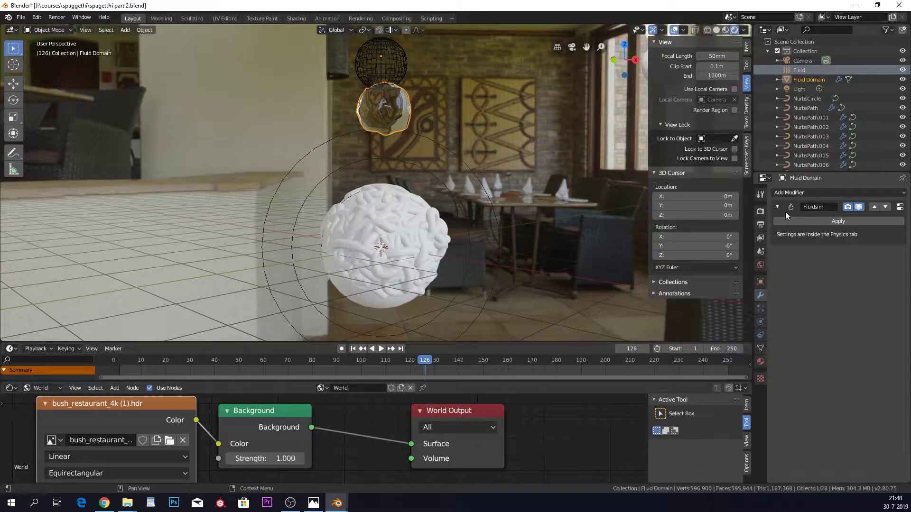
click(767, 209)
click(760, 211)
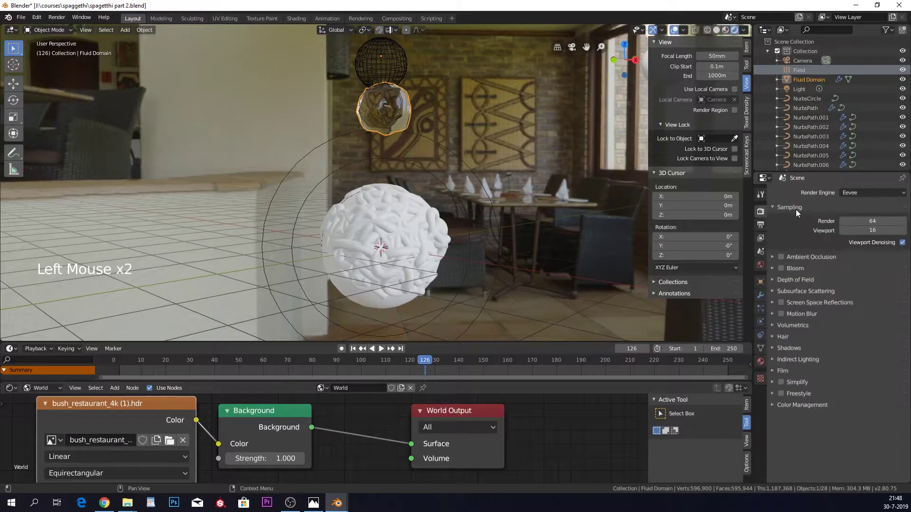
click(862, 192)
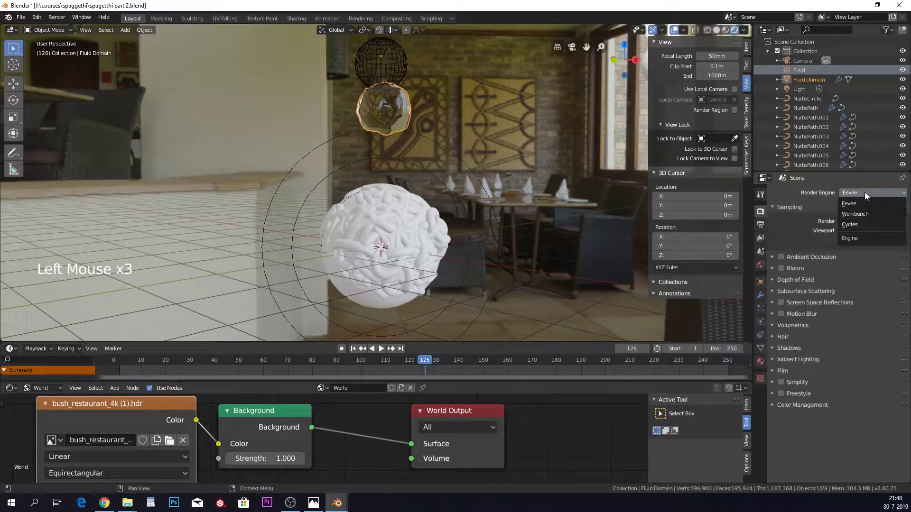
click(861, 220)
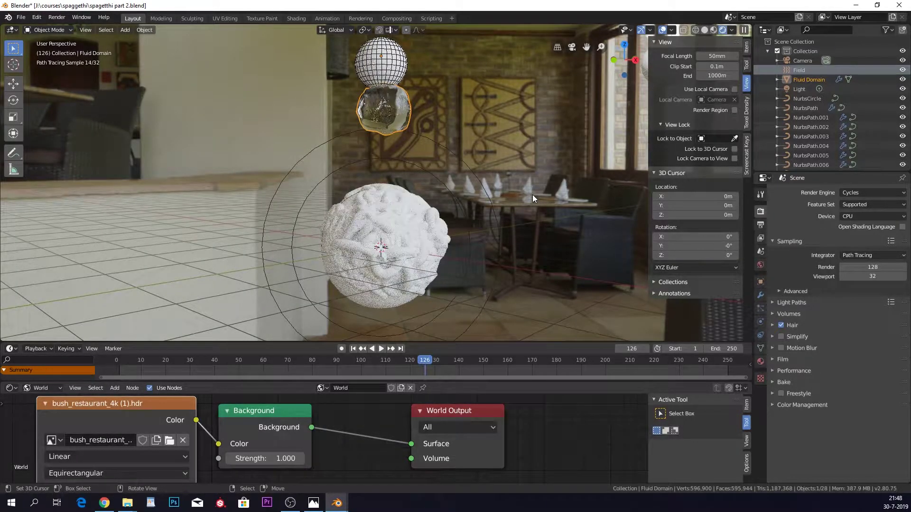
- Set the world Background strength to 0.7
click(253, 459)
text(.7)
key(Return)
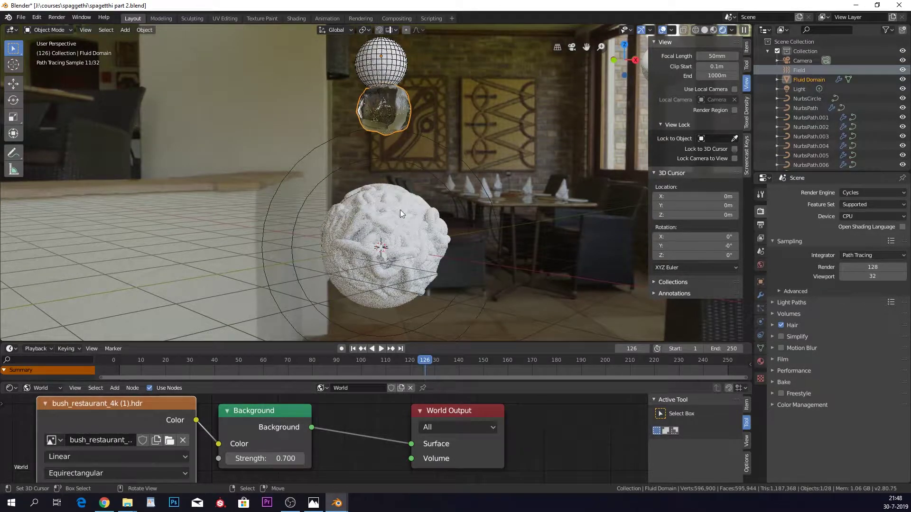
- Return the viewport to solid shading with the spaghetti ball in close view
click(706, 30)
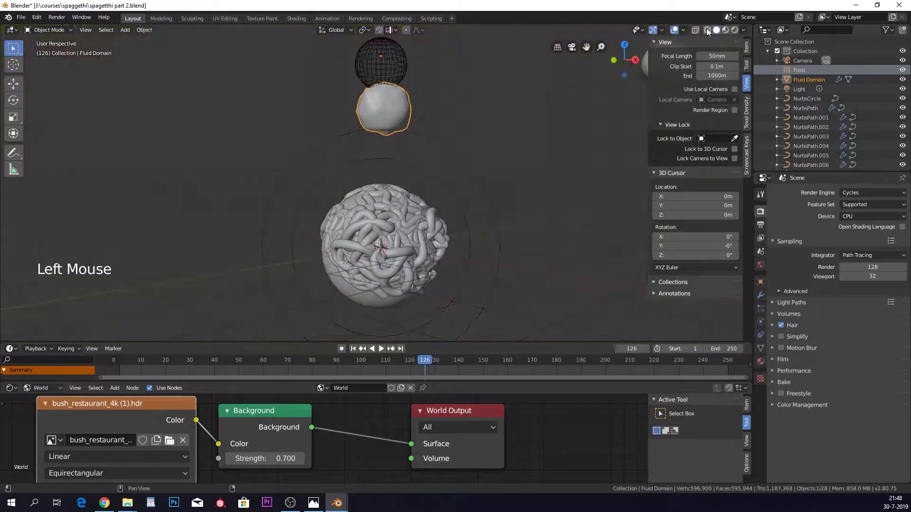
mouse_move(507, 157)
shift+middle_down()
mouse_move(517, 161)
mouse_move(488, 161)
shift+middle_up()
scroll(508, 132, up, 5)
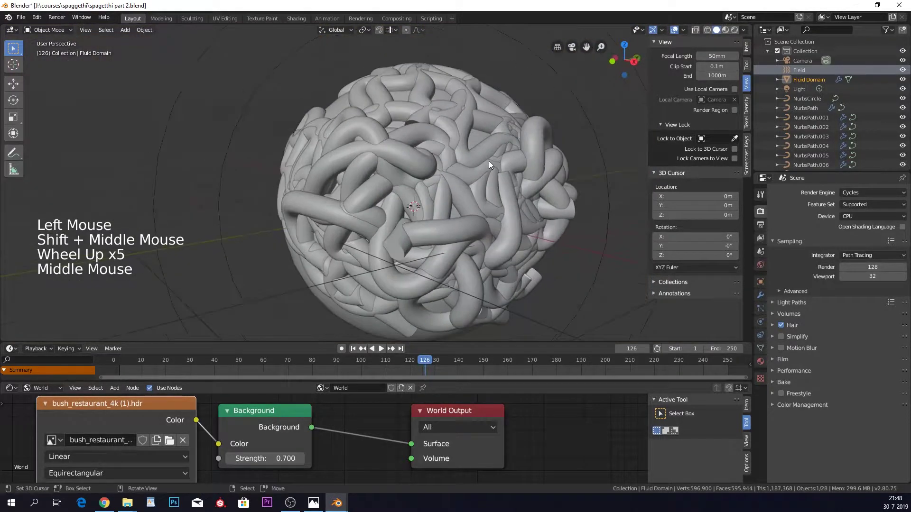
- Look at the spaghetti ball through the camera and set the current frame to 109
key(KP_0)
scroll(467, 123, up, 8)
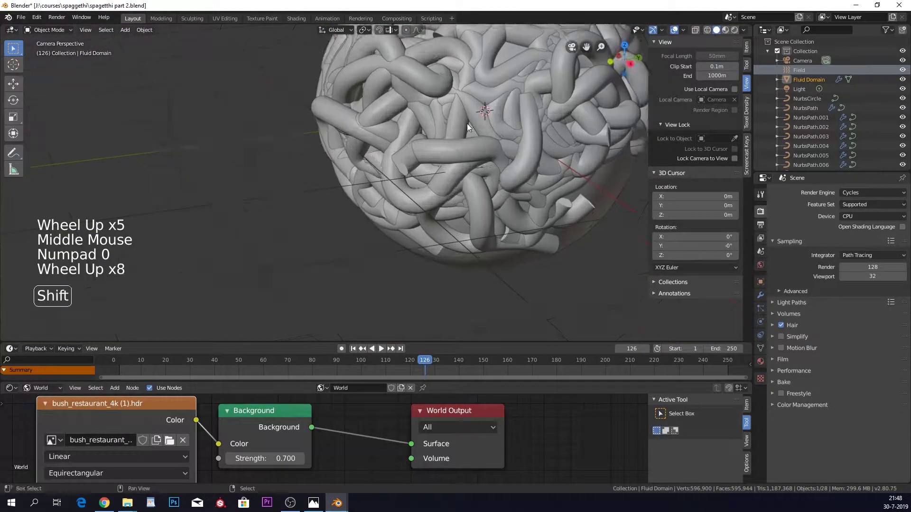
shift+middle_drag(467, 123, 392, 218)
scroll(392, 218, down, 5)
shift+middle_drag(408, 182, 410, 199)
scroll(410, 199, up, 1)
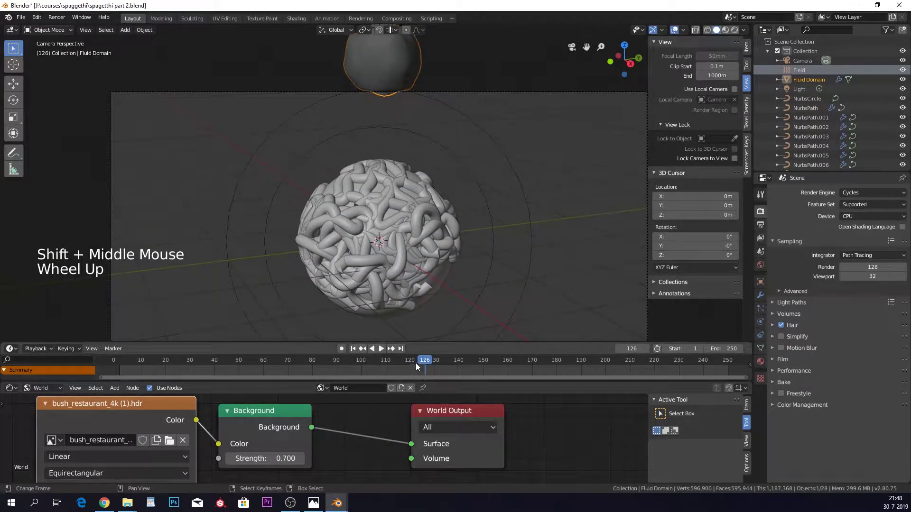
drag(416, 363, 356, 360)
click(384, 366)
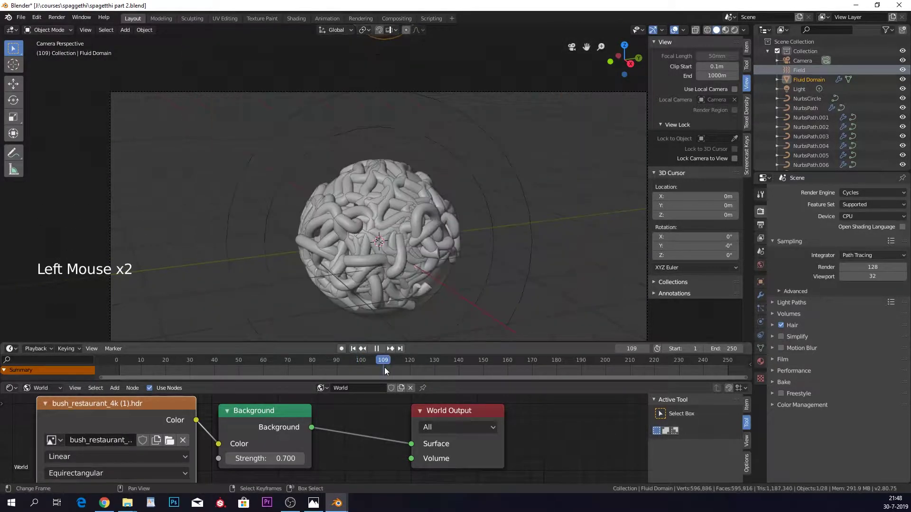
- Select the spaghetti strand NurbsPath.008 and create a new object material for it named "spagethh"
right_click(386, 230)
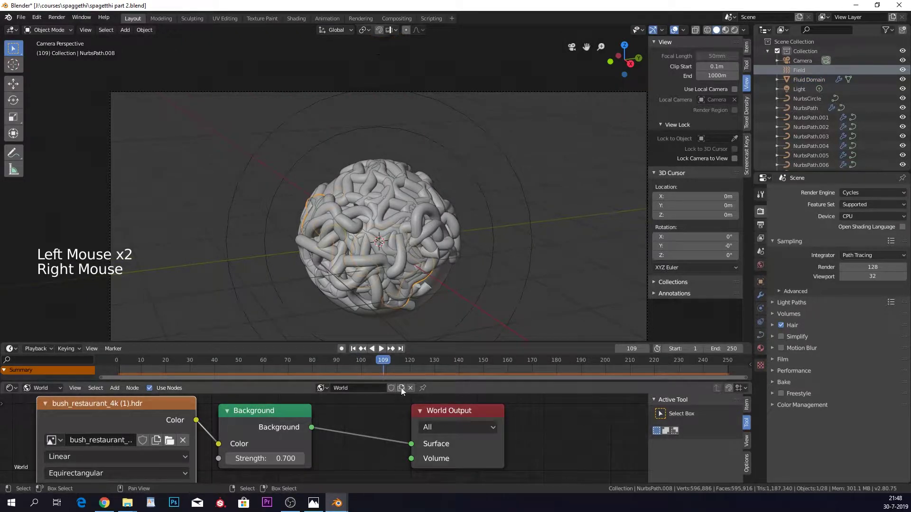
click(46, 387)
click(56, 400)
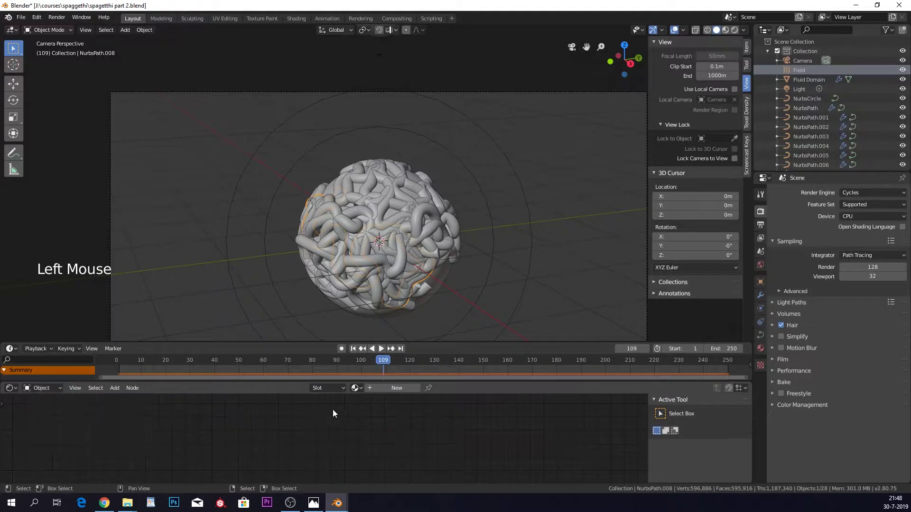
click(378, 391)
click(378, 388)
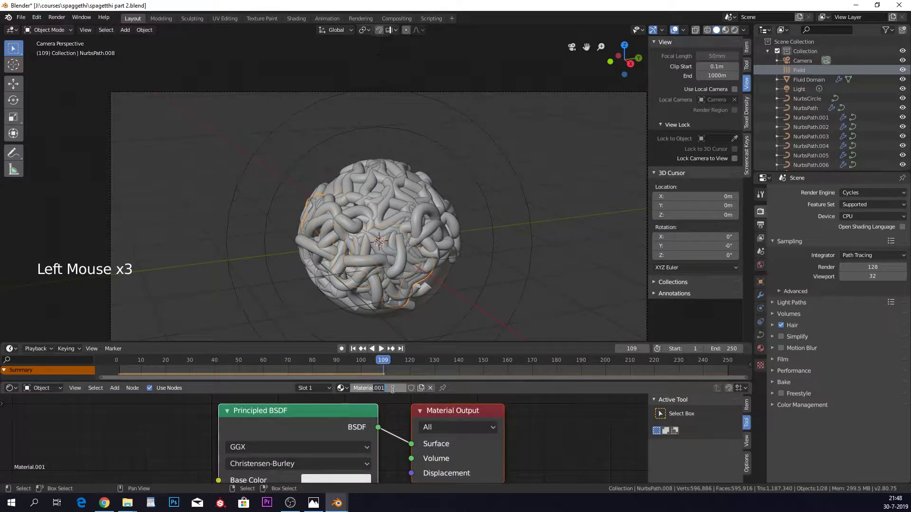
text(spageth)
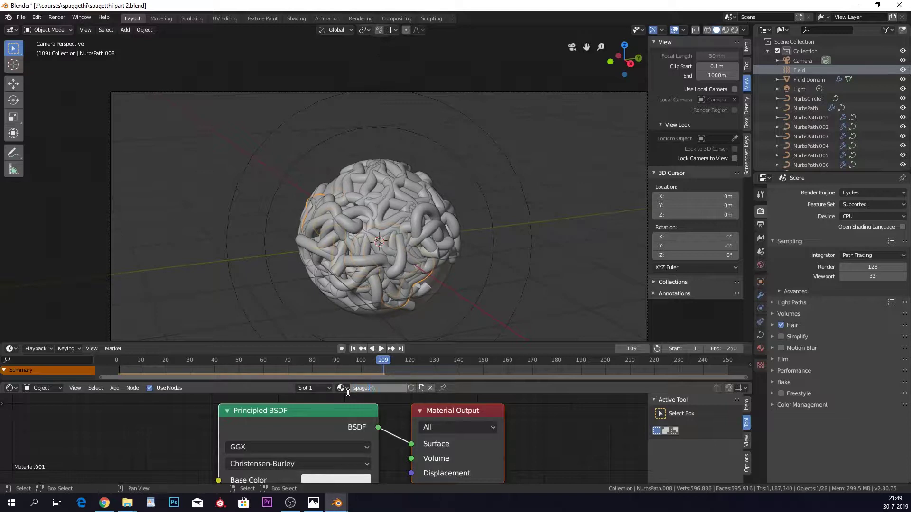
text(h)
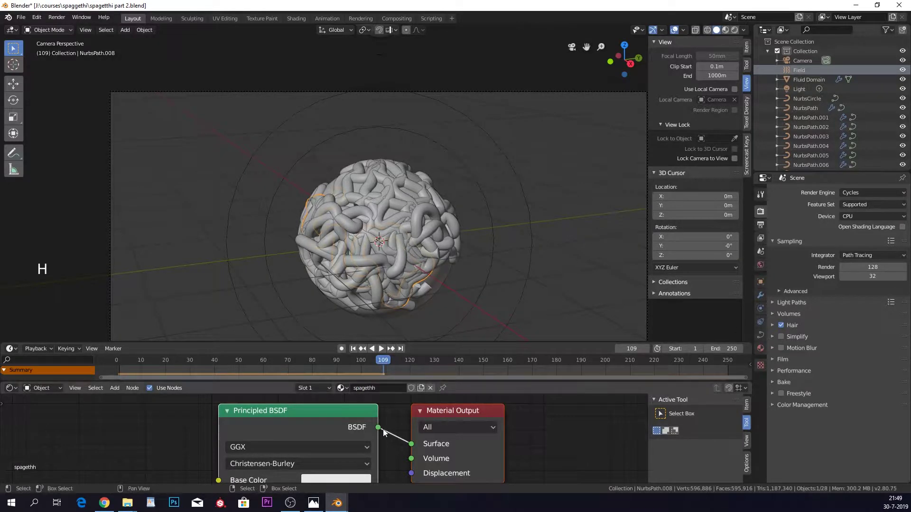
- Enlarge the Shader Editor by moving the Timeline area's borders up, bringing the Principled BSDF colour settings into view
middle_drag(383, 433, 389, 415)
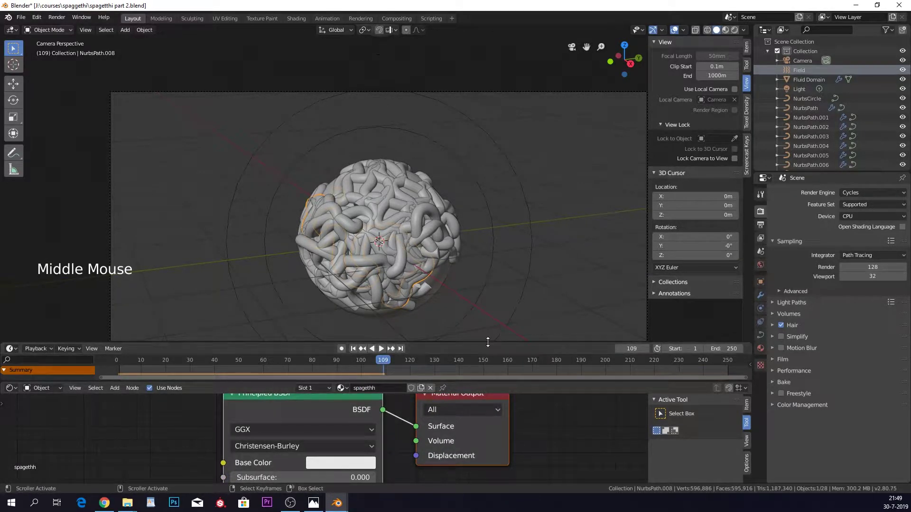
drag(484, 342, 485, 317)
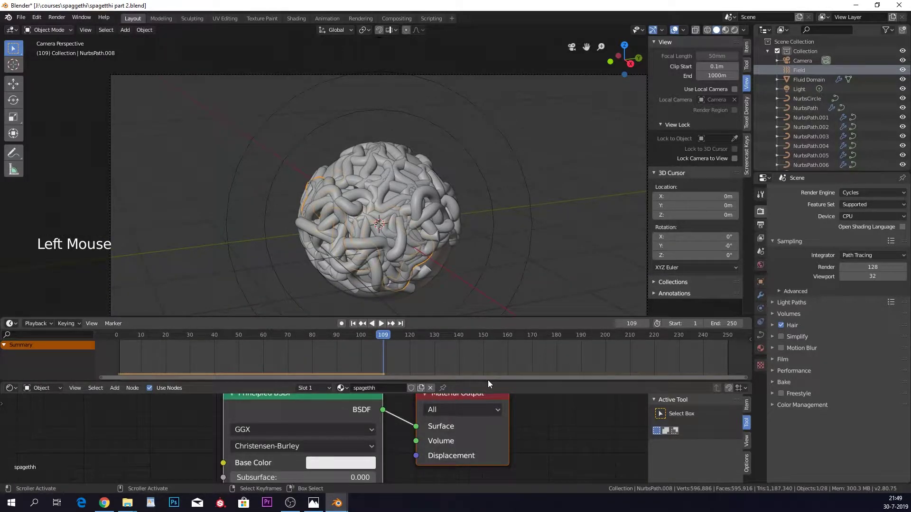
drag(488, 381, 488, 352)
middle_drag(430, 426, 450, 396)
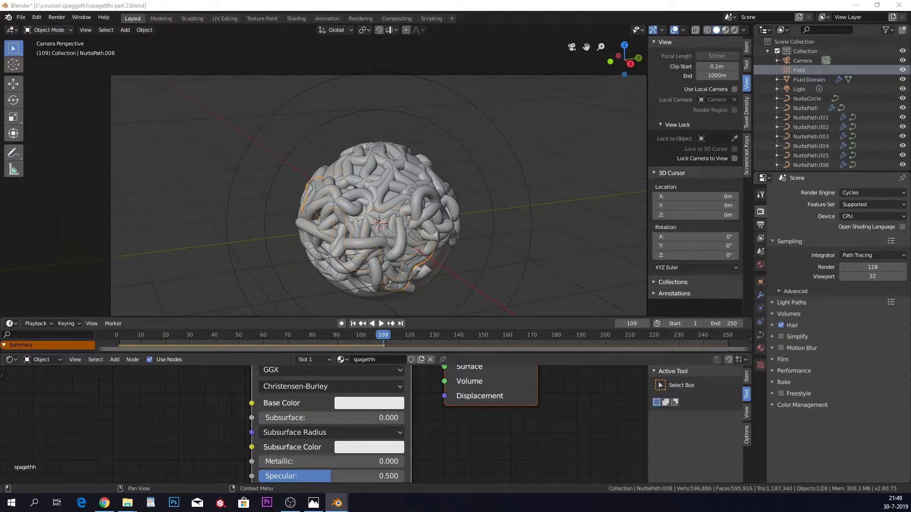
- Set the spaghetti material's Base Color to pale yellow (H 0.118, S 0.324, V 0.906) and preview it in material shading
click(369, 404)
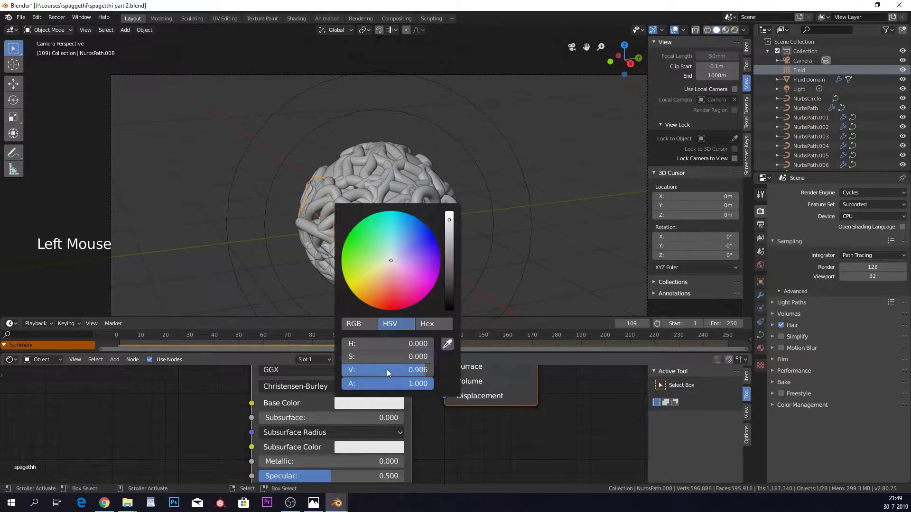
click(383, 274)
click(380, 272)
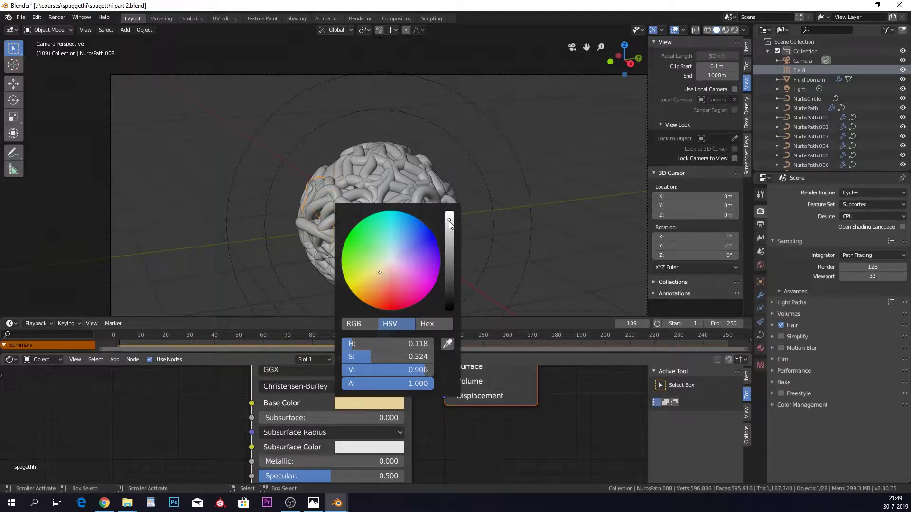
click(725, 30)
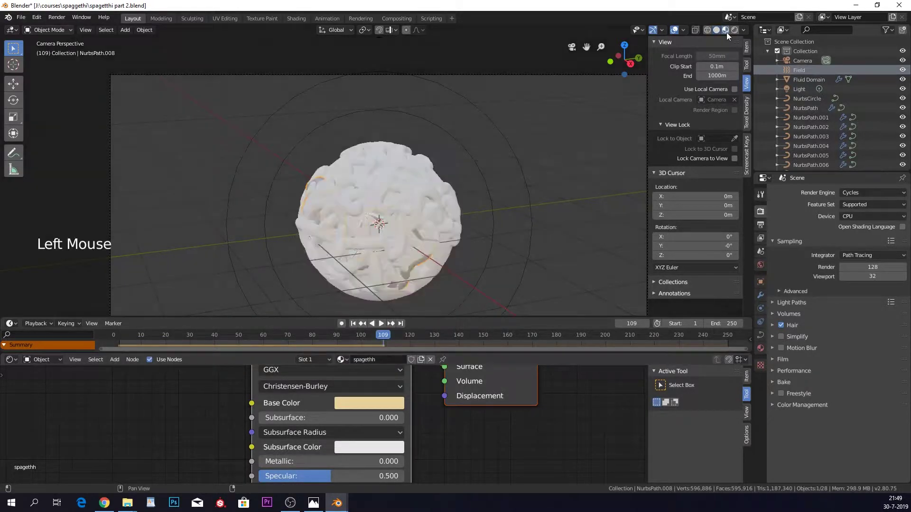
- Preview the selected spaghetti strand up close in rendered shading and shift its Base Color slightly further toward yellow
scroll(446, 291, up, 2)
shift+middle_drag(446, 292, 443, 203)
scroll(440, 201, up, 3)
scroll(440, 201, up, 4)
shift+scroll(439, 200, up, 1)
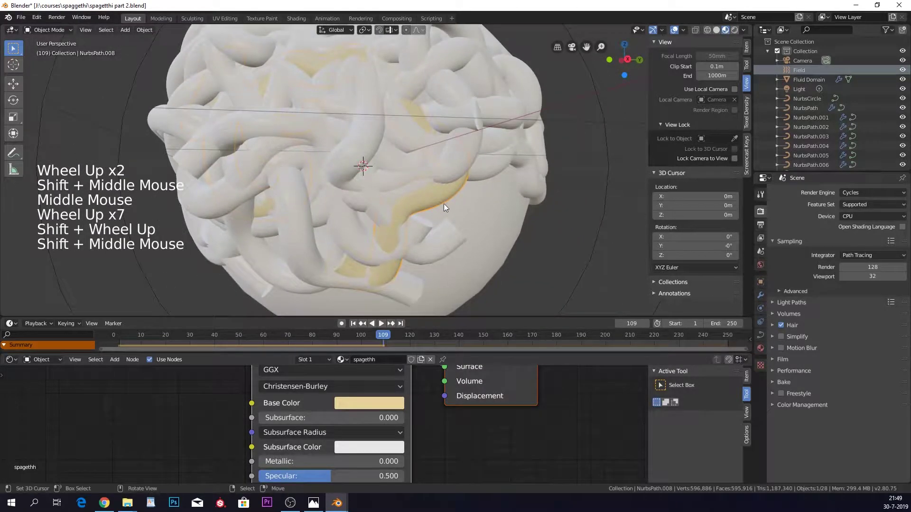
scroll(443, 203, up, 2)
click(734, 31)
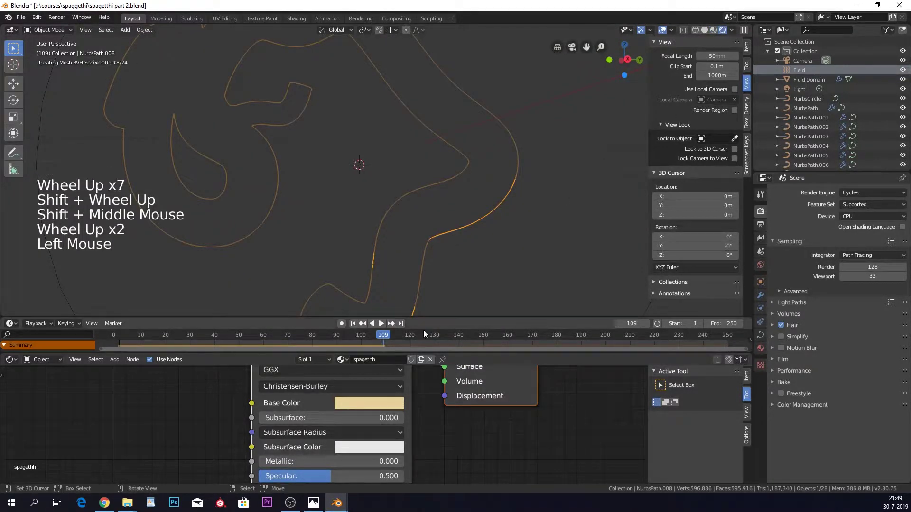
click(395, 406)
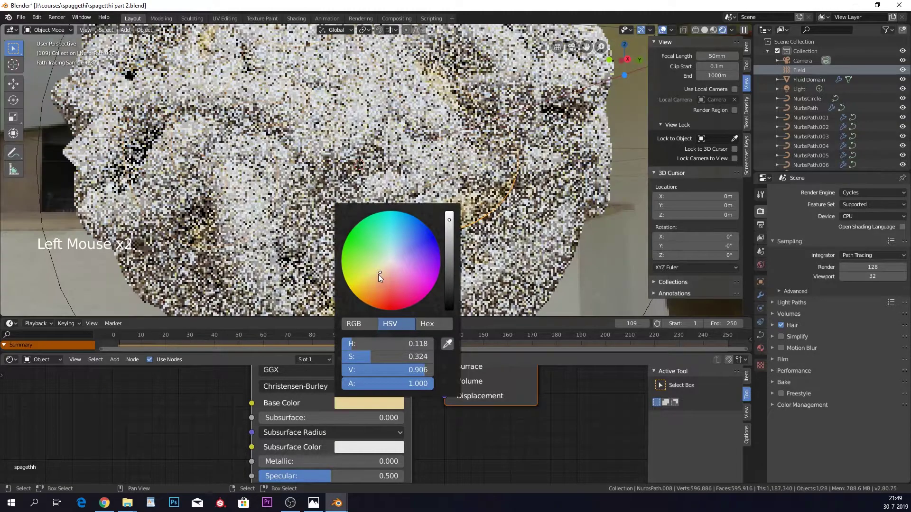
drag(377, 274, 375, 273)
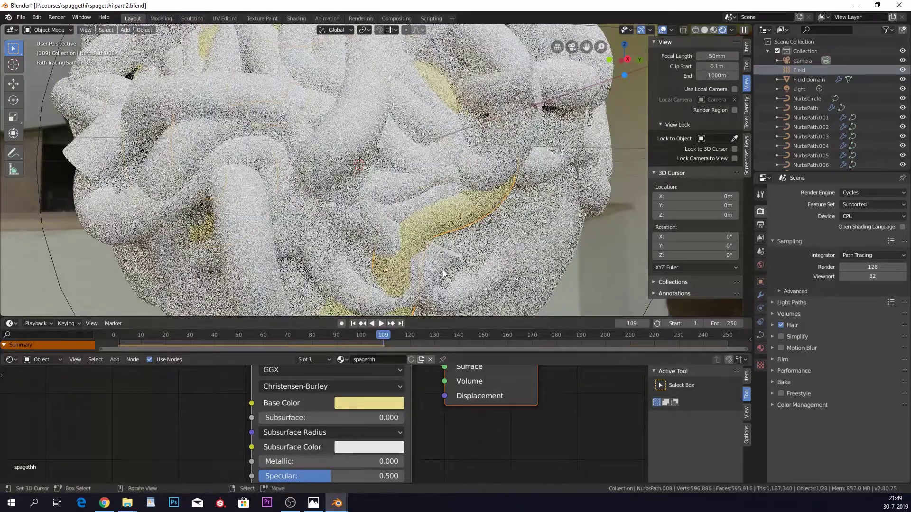
- Set the spaghetti material's Roughness to 0.2
middle_drag(397, 423, 396, 362)
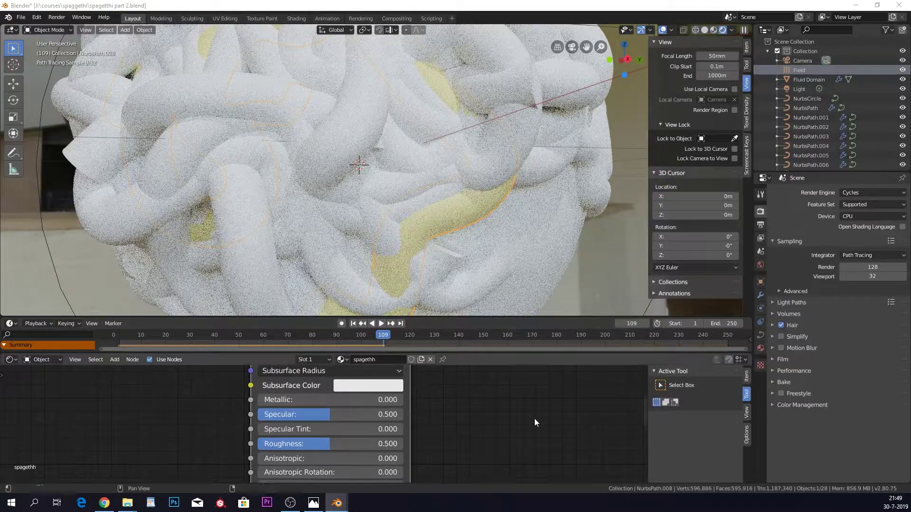
click(381, 444)
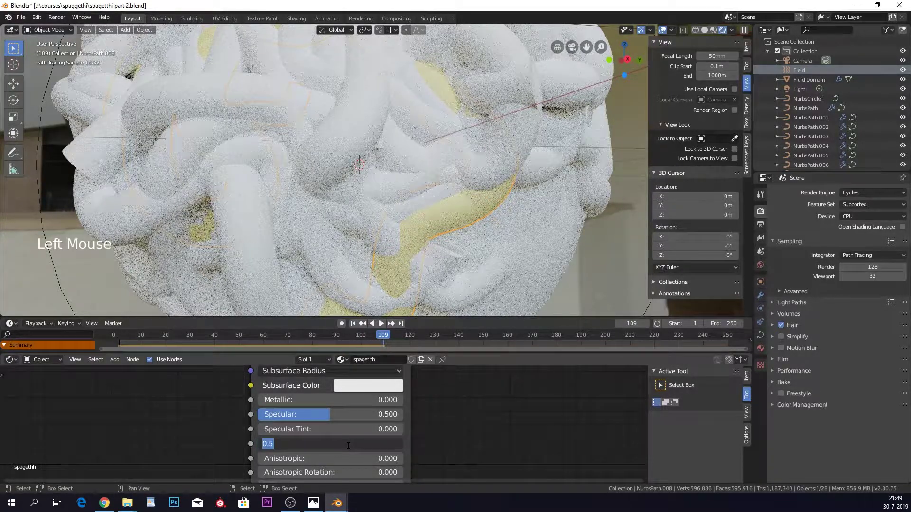
text(.2)
key(Return)
- Return the viewport to solid shading and set the current frame to 0, with all the straight spaghetti strands in view
scroll(522, 190, down, 3)
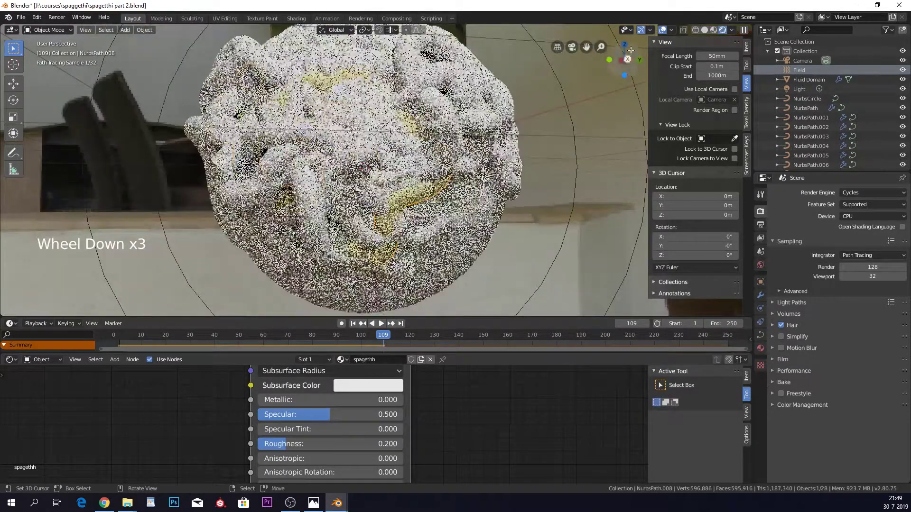
click(705, 30)
scroll(420, 154, down, 2)
middle_drag(420, 154, 413, 179)
scroll(421, 163, down, 3)
scroll(413, 178, down, 3)
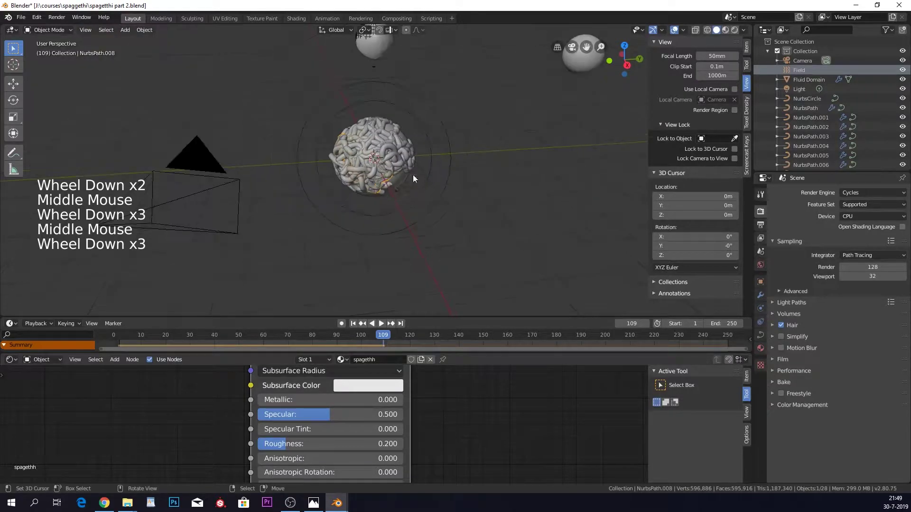
click(120, 336)
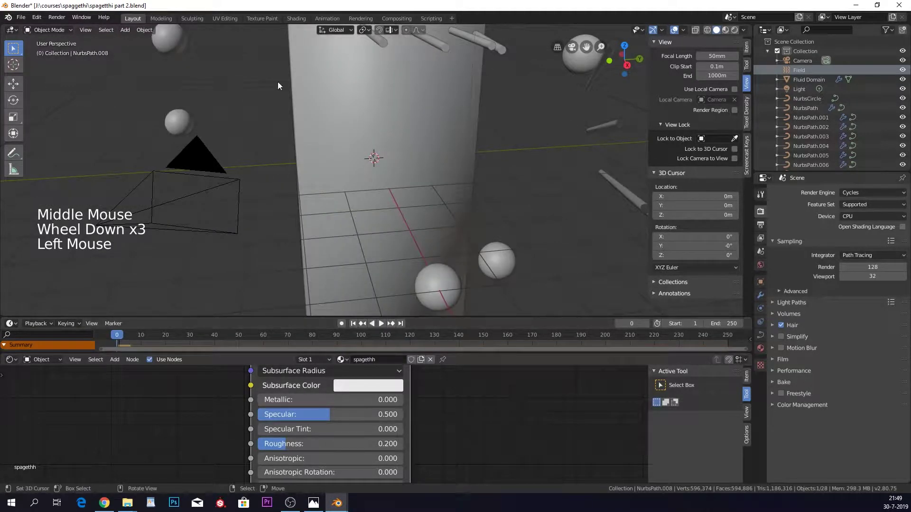
scroll(385, 90, down, 5)
shift+middle_drag(385, 90, 281, 163)
shift+middle_drag(252, 214, 334, 217)
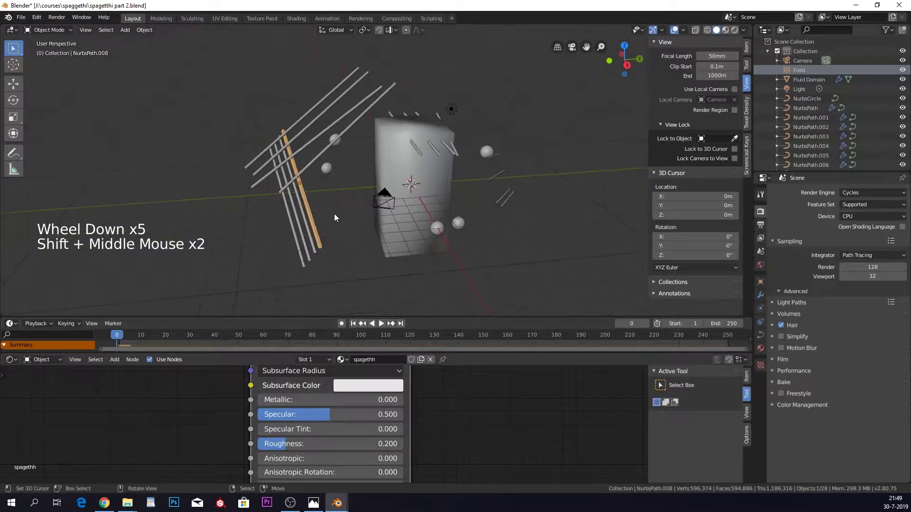
- Select all the spaghetti strands with NurbsPath.008 as the active object and link its material to the others
right_click(306, 235)
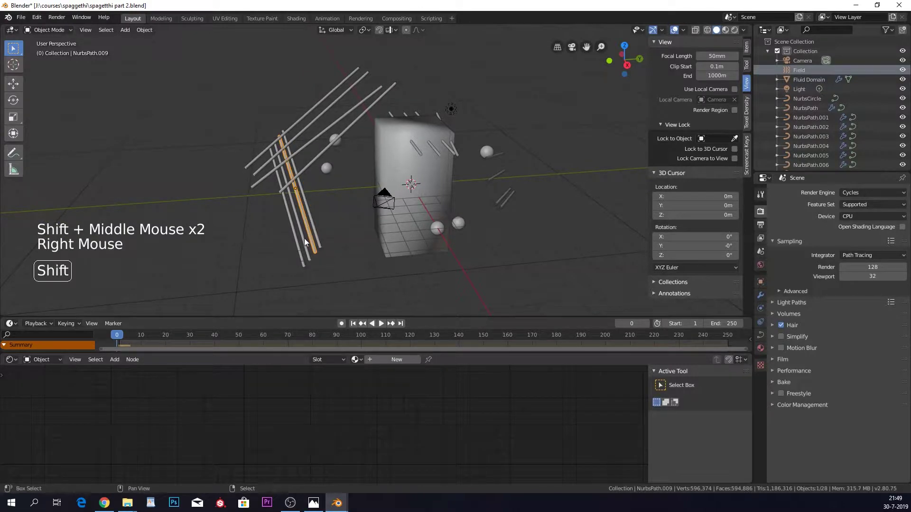
shift+right_click(304, 238)
shift+right_click(300, 237)
shift+right_click(303, 154)
shift+right_click(300, 143)
shift+right_click(298, 131)
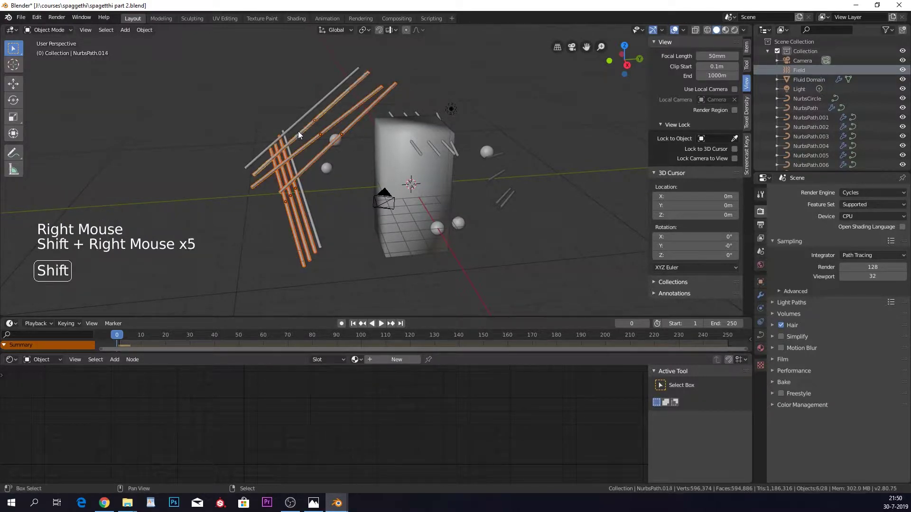
shift+right_click(296, 125)
shift+middle_drag(484, 141, 462, 159)
shift+right_click(474, 196)
shift+right_click(480, 218)
shift+right_click(483, 167)
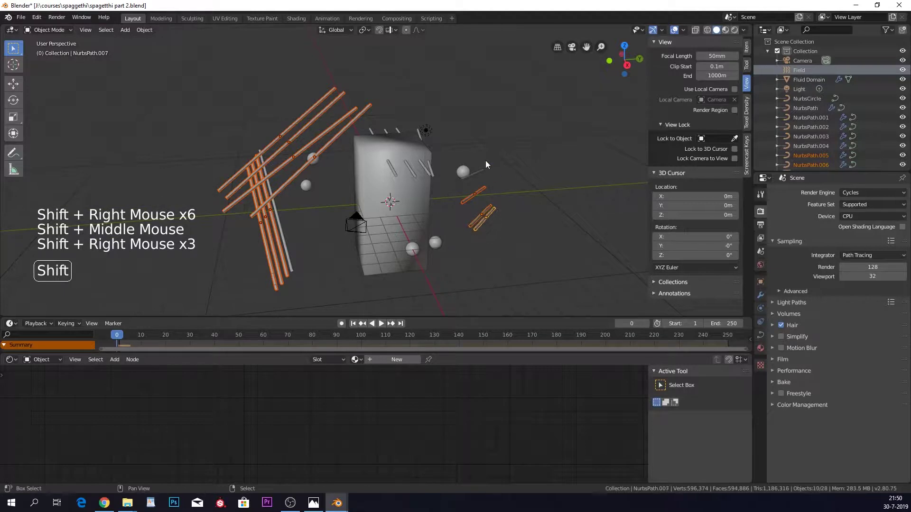
shift+right_click(485, 164)
shift+right_click(486, 166)
shift+right_click(420, 131)
shift+right_click(401, 127)
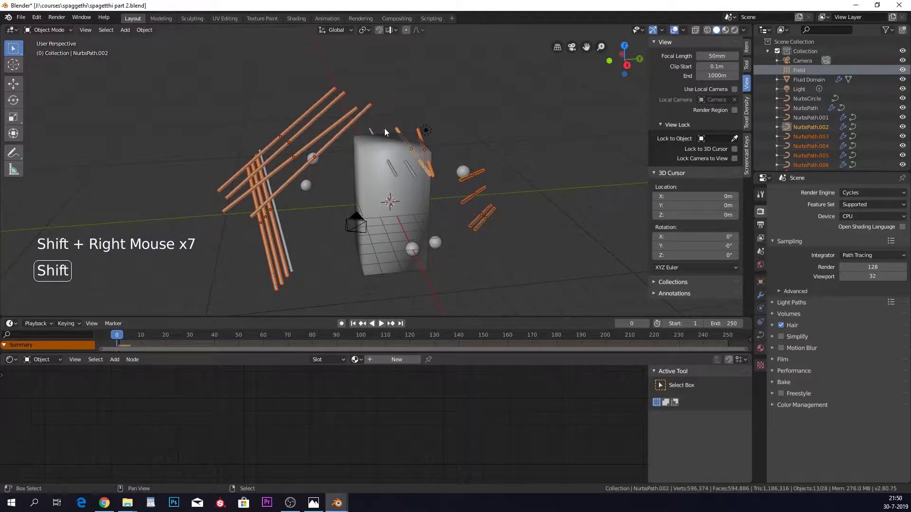
shift+right_click(384, 129)
shift+right_click(368, 136)
shift+right_click(299, 248)
shift+right_click(290, 256)
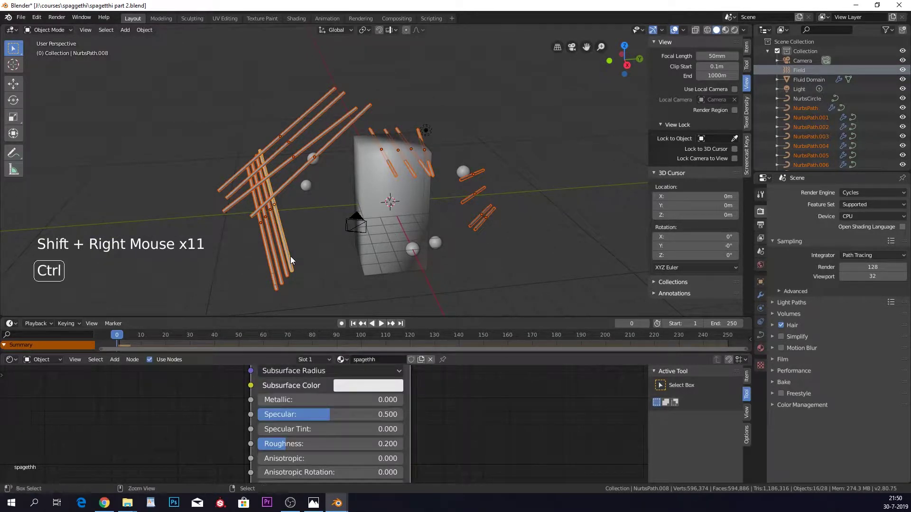
key(ctrl+l)
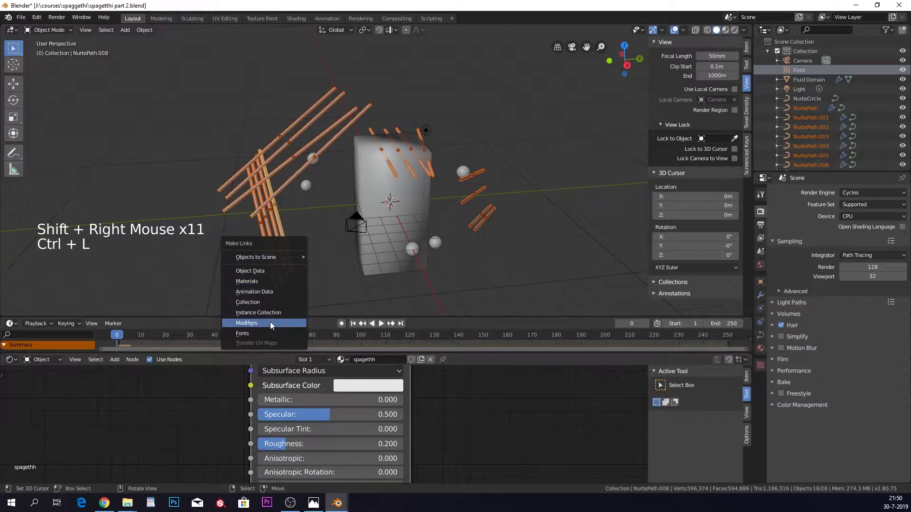
click(263, 283)
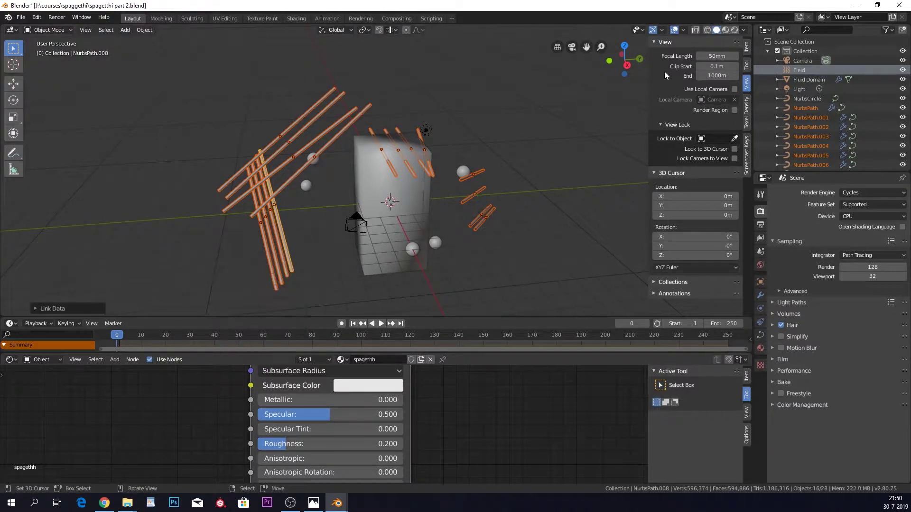
- Check the linked spaghetti material on all strands in rendered shading, then return to solid shading
click(730, 29)
click(733, 30)
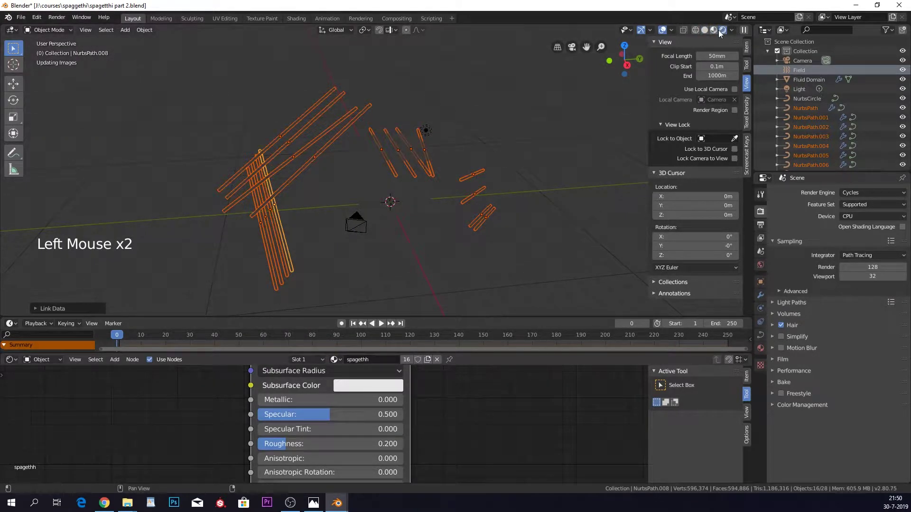
middle_drag(477, 197, 477, 198)
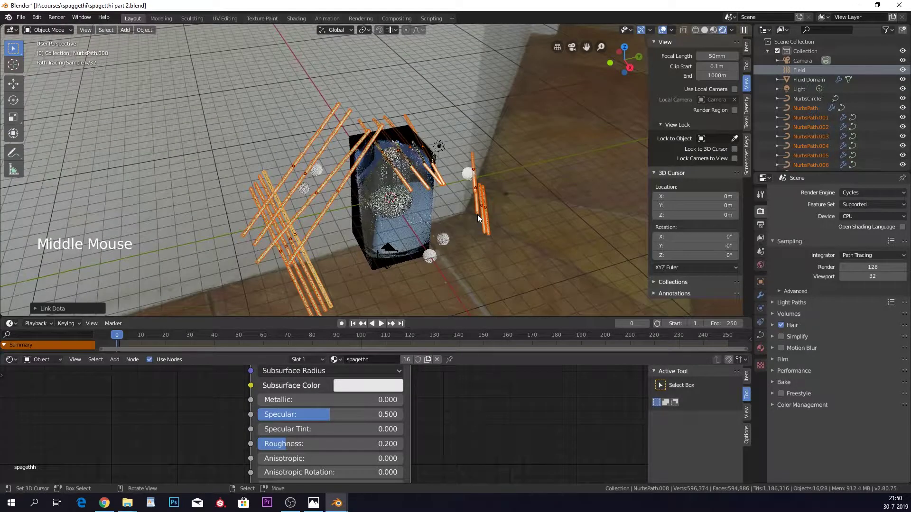
click(704, 30)
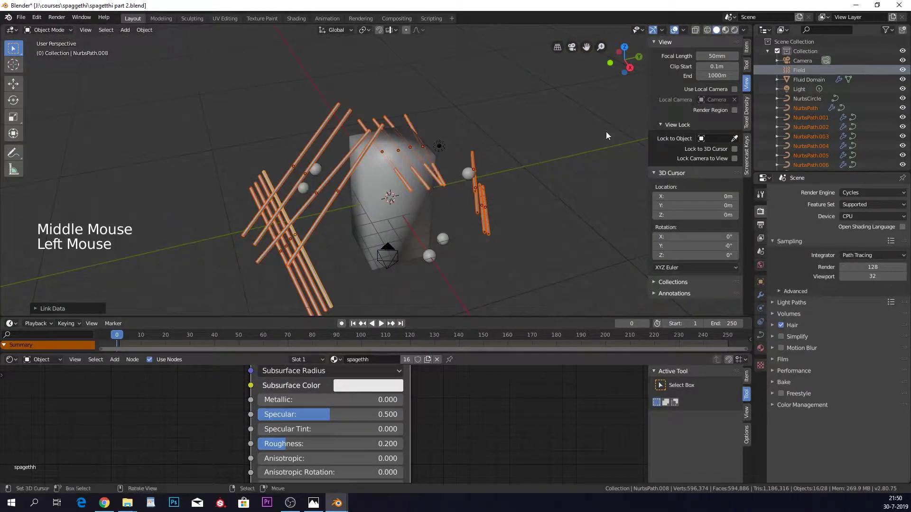
- Add a Subdivision Surface modifier to Sphere.005 with 3 viewport and 5 render subdivisions
mouse_move(474, 190)
middle_down()
mouse_move(490, 201)
mouse_move(428, 163)
middle_up()
scroll(491, 201, up, 2)
right_click(389, 199)
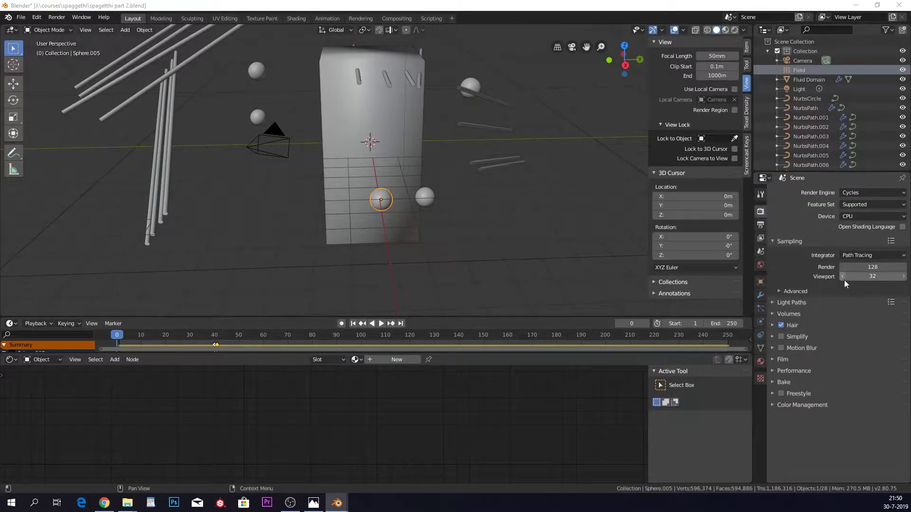
click(761, 295)
click(821, 192)
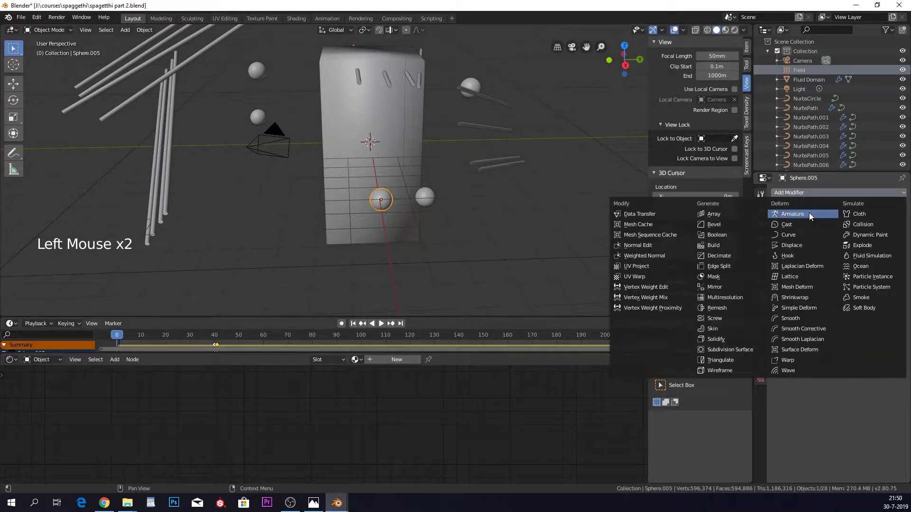
click(740, 348)
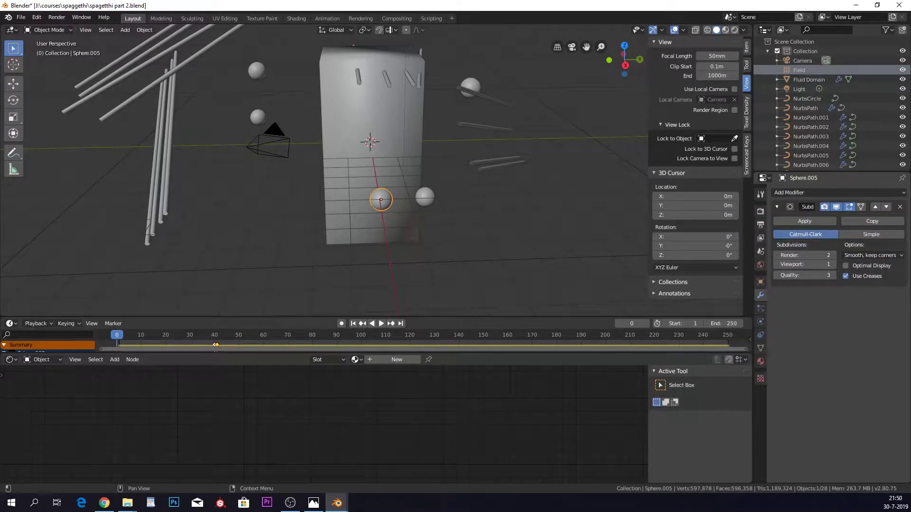
click(834, 265)
click(834, 265)
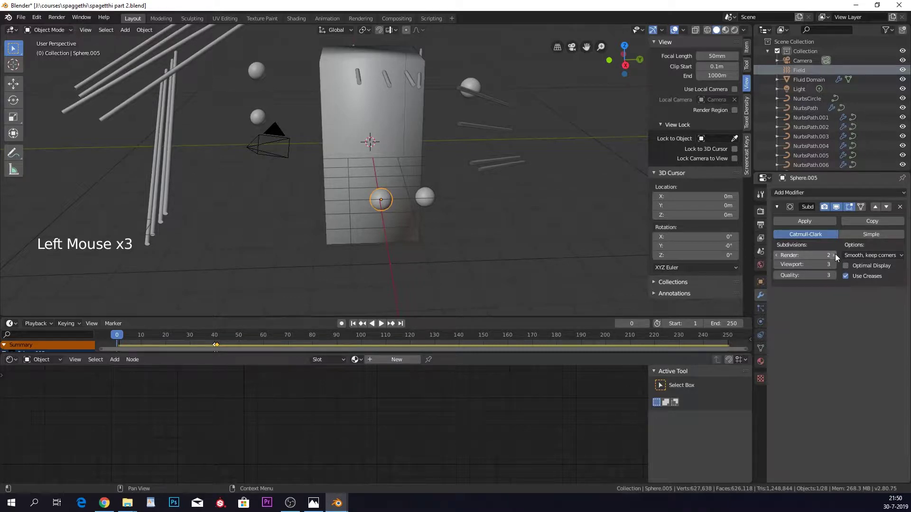
click(835, 254)
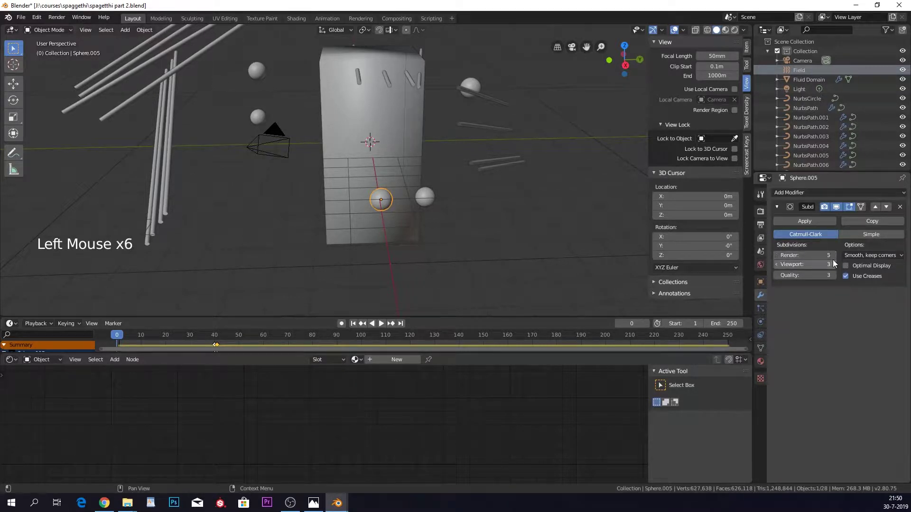
- Add a Displace modifier to Sphere.005 and create a new texture for it
scroll(425, 229, up, 3)
shift+middle_drag(425, 229, 513, 204)
scroll(450, 195, up, 2)
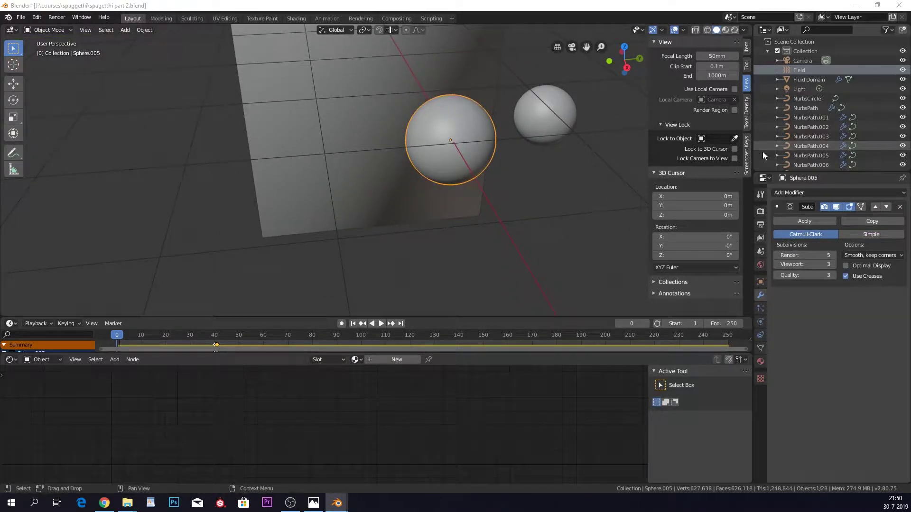
click(802, 192)
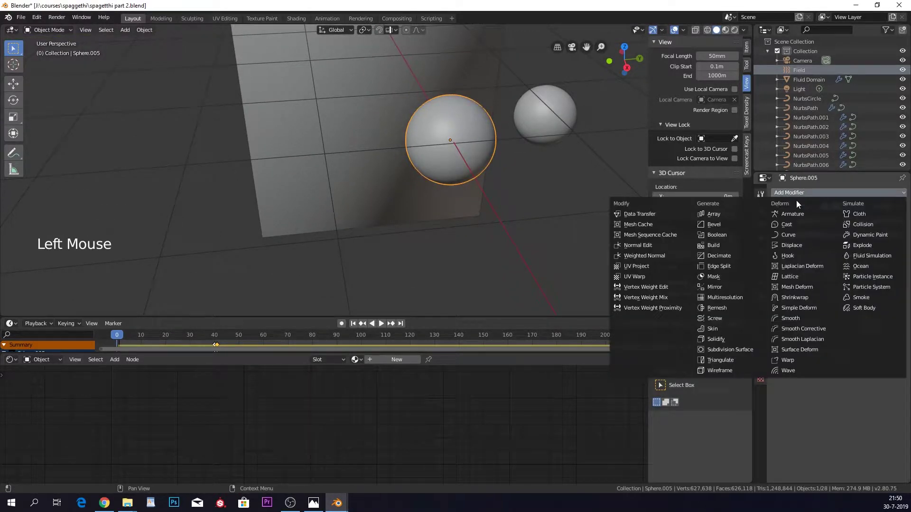
click(806, 245)
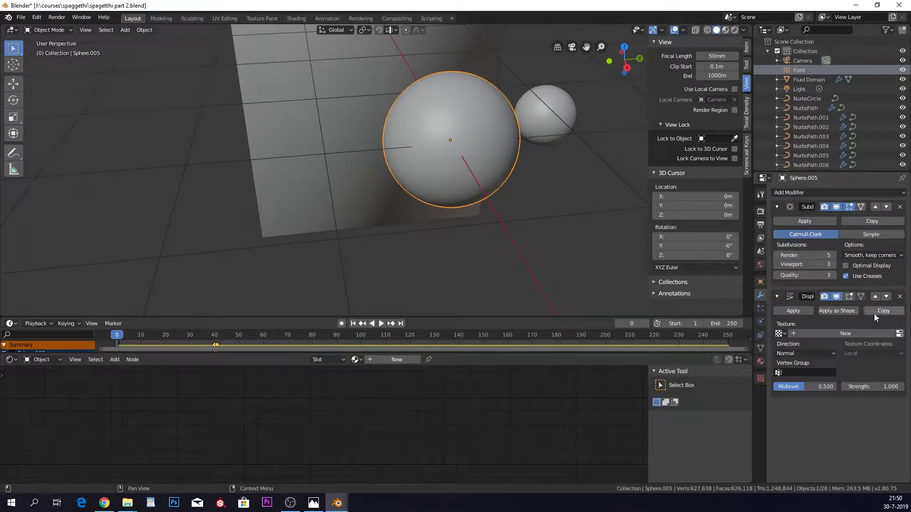
click(830, 332)
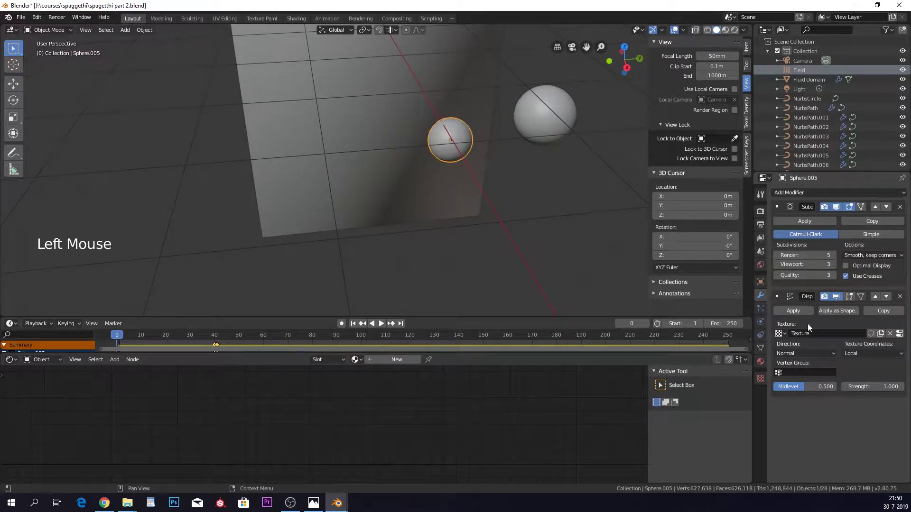
- Change the displacement texture's type to Clouds and set its size to 0.70
click(761, 377)
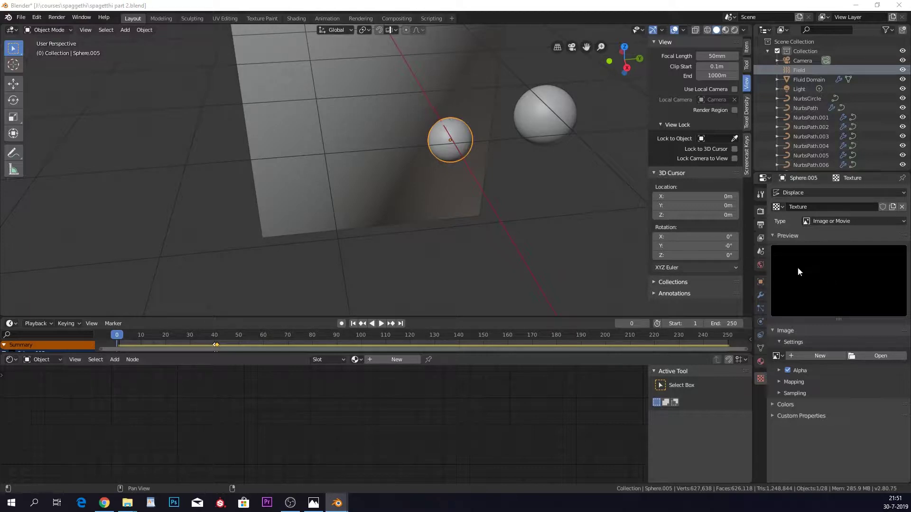
click(824, 221)
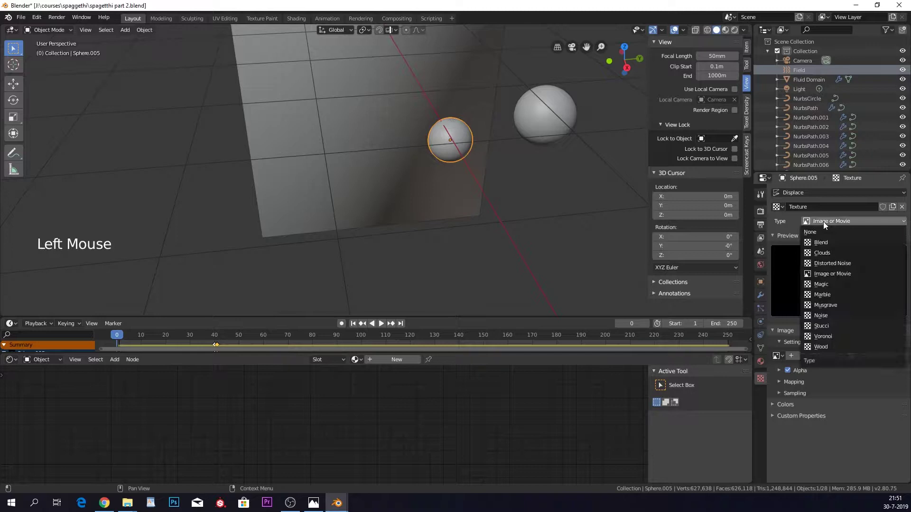
click(823, 252)
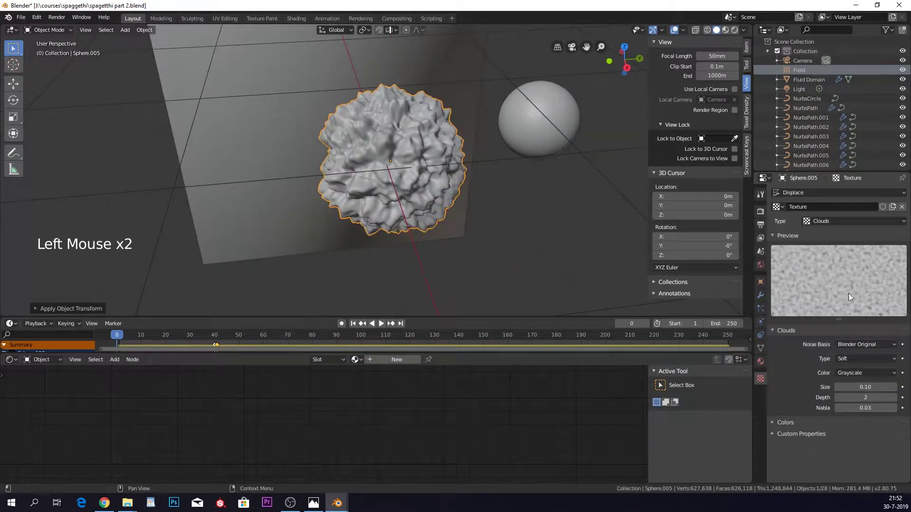
mouse_move(866, 385)
mouse_down()
mouse_move(907, 384)
mouse_move(882, 385)
mouse_up()
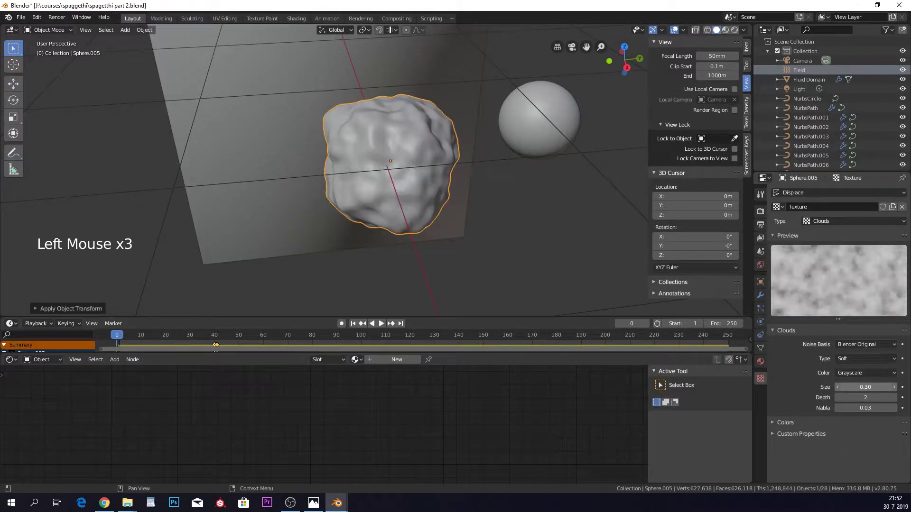
click(894, 387)
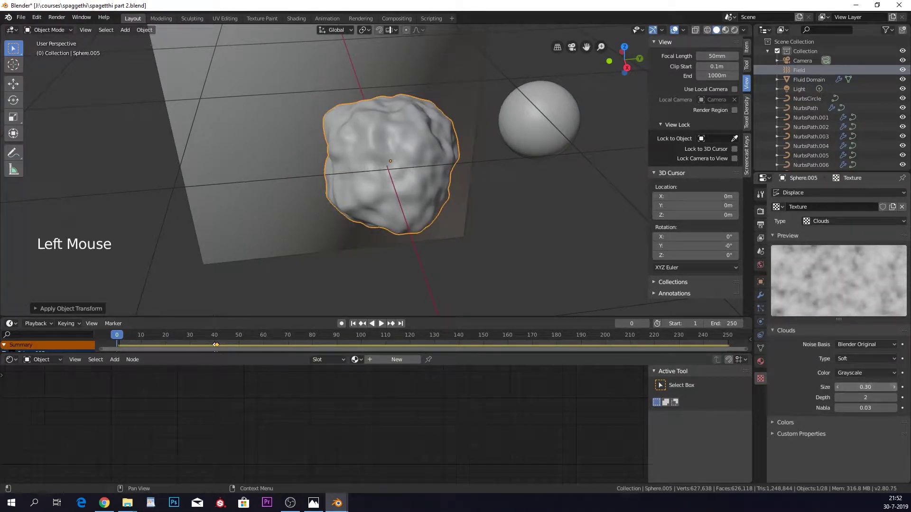
click(895, 387)
click(895, 387)
click(894, 388)
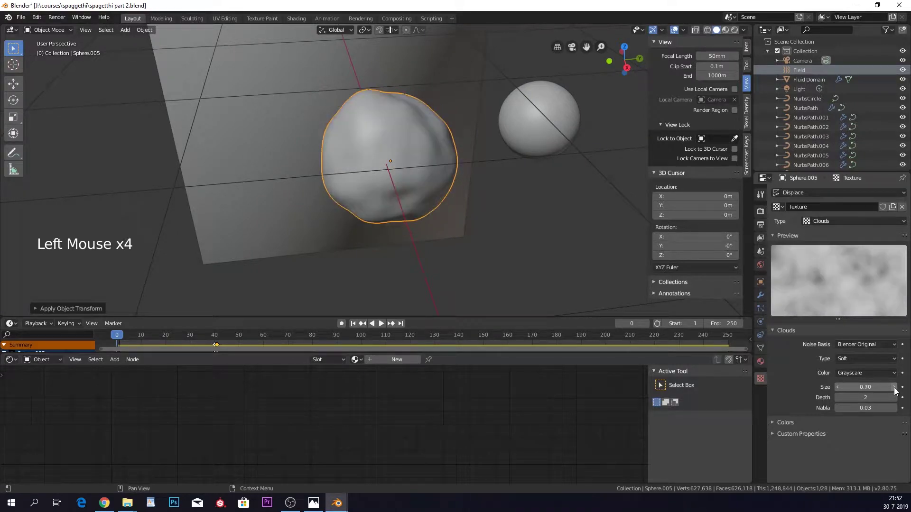
- Set the Clouds texture's size to 0.80 and remove the accidental keyframe on it
scroll(567, 169, down, 3)
middle_drag(567, 169, 555, 191)
scroll(555, 192, up, 3)
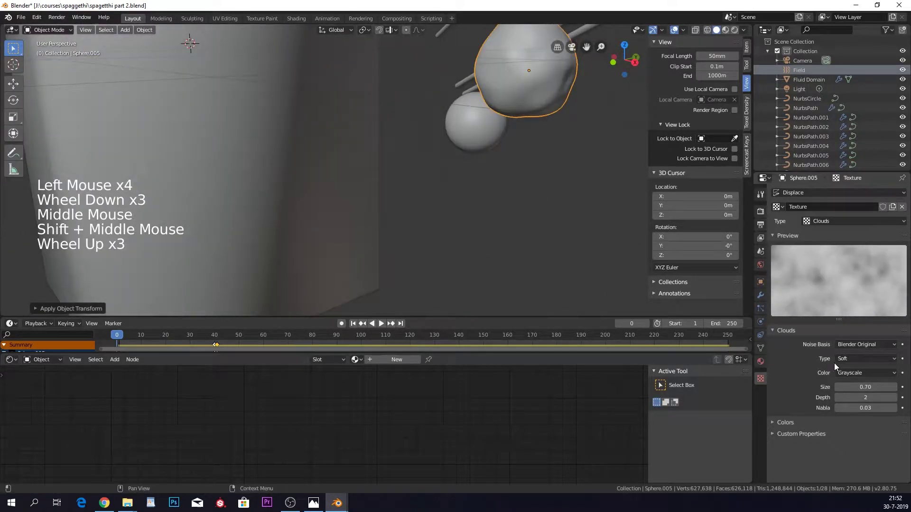
click(903, 387)
click(904, 390)
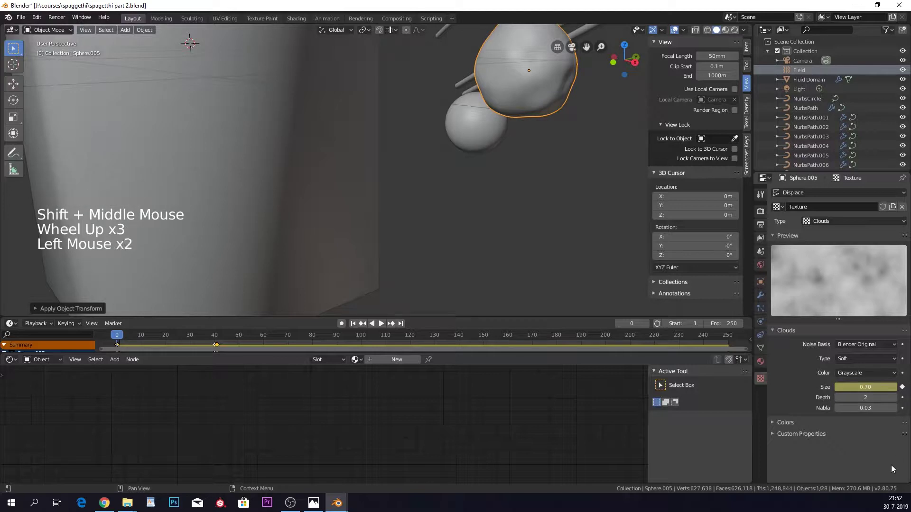
click(902, 387)
click(895, 387)
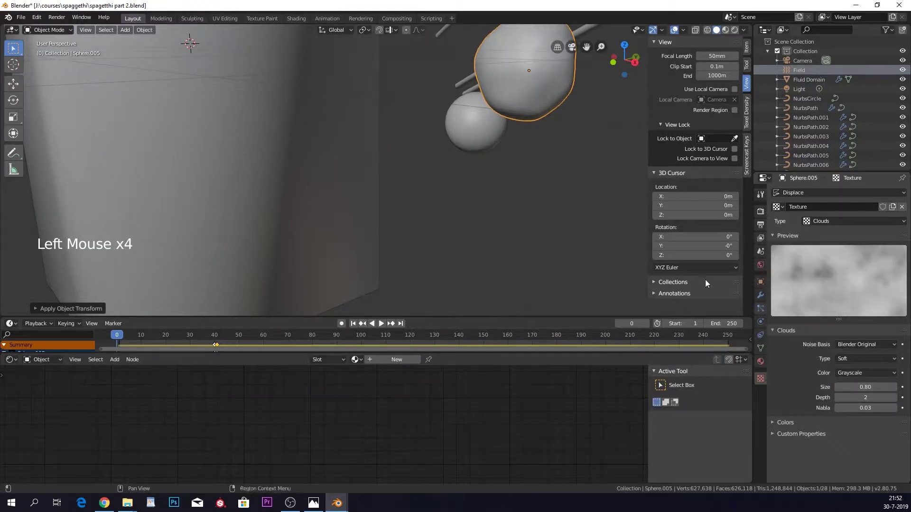
shift+middle_drag(621, 112, 485, 210)
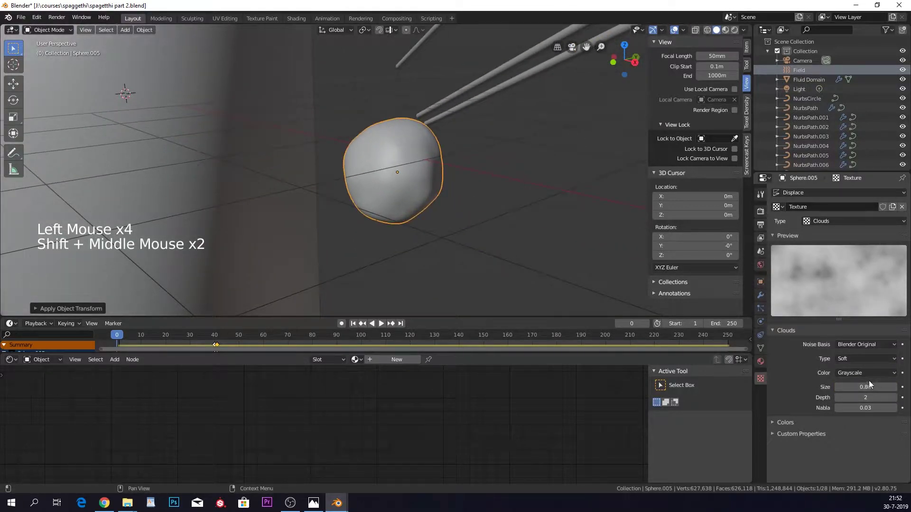
- Set the strength of Sphere.005's Displace modifier to 0.150
click(761, 295)
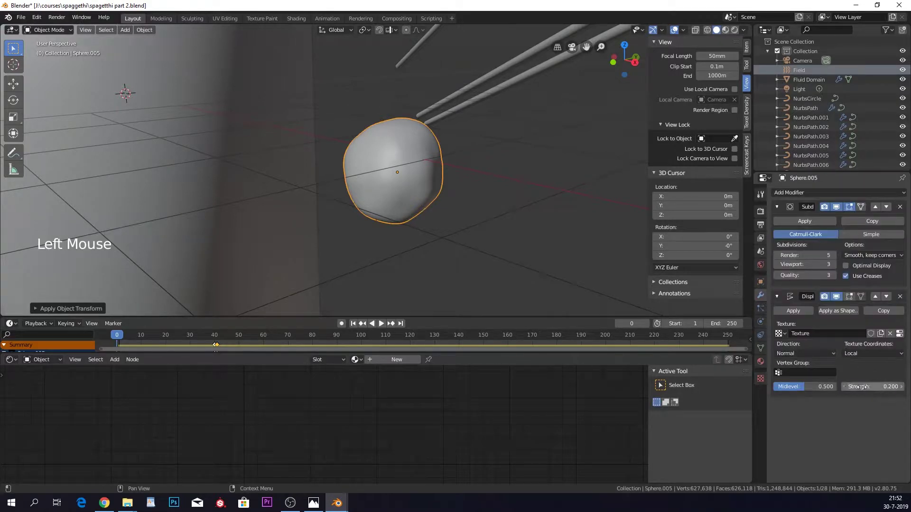
click(844, 386)
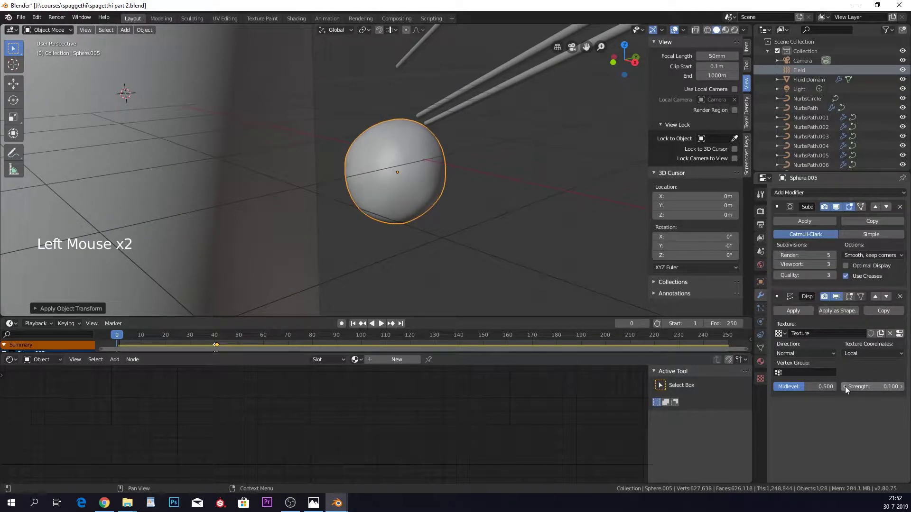
click(901, 386)
mouse_move(507, 220)
middle_down()
mouse_move(455, 236)
mouse_move(513, 186)
mouse_move(508, 228)
mouse_move(496, 218)
middle_up()
click(870, 385)
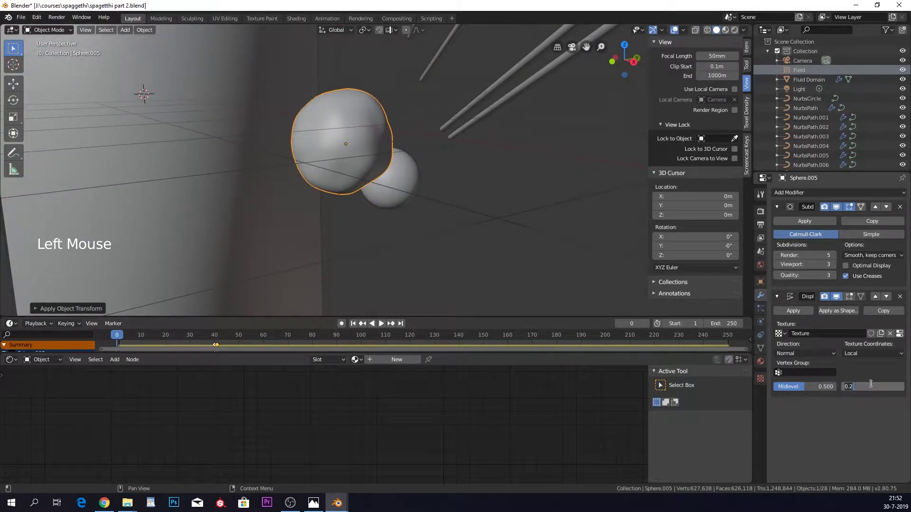
key(Return)
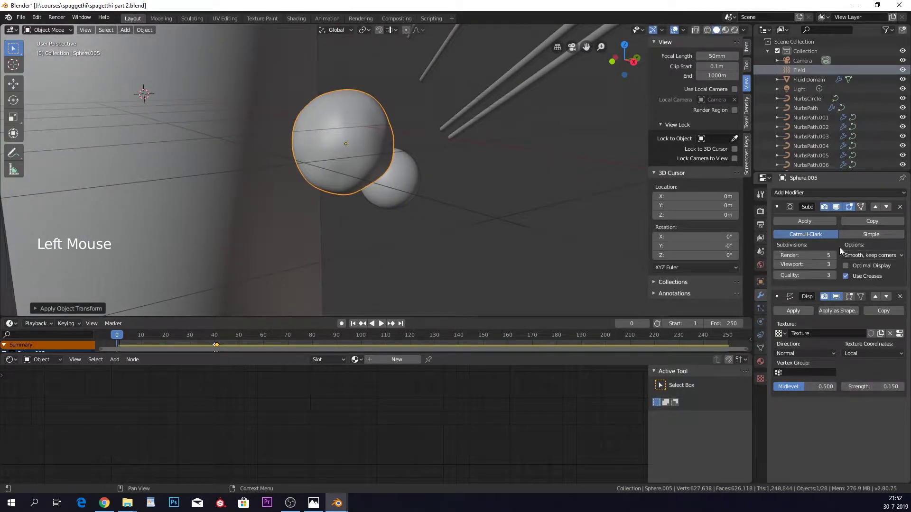
- Add a second Displace modifier to Sphere.005 and create a new texture for it
click(822, 194)
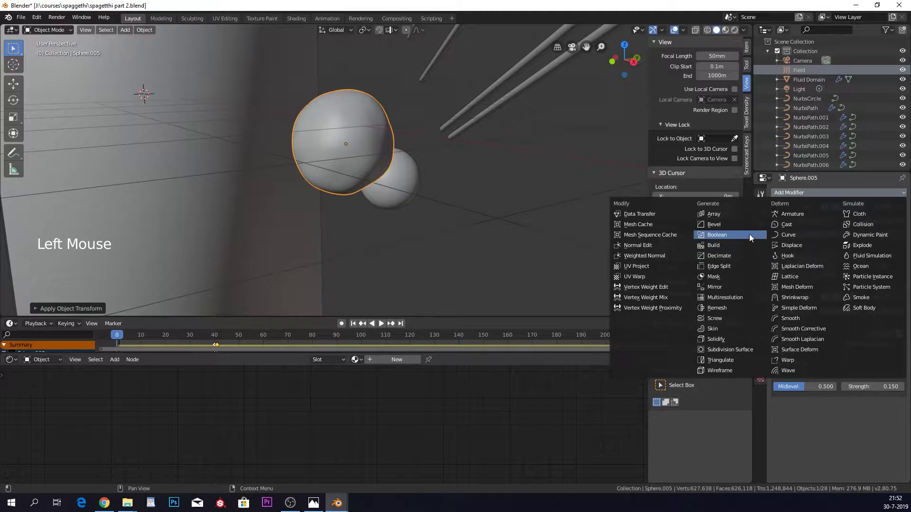
click(791, 245)
click(833, 444)
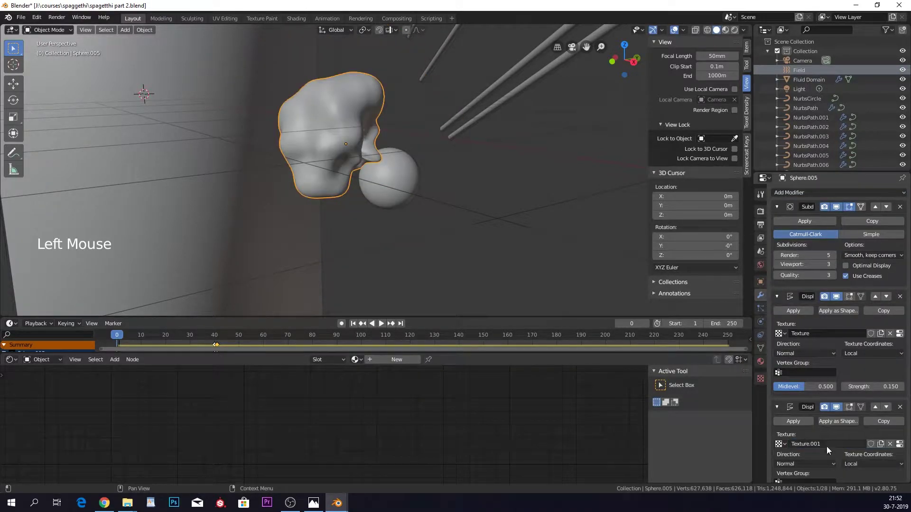
- Choose Texture.001 in the texture settings and reduce its Clouds size to 0.10
double_click(760, 378)
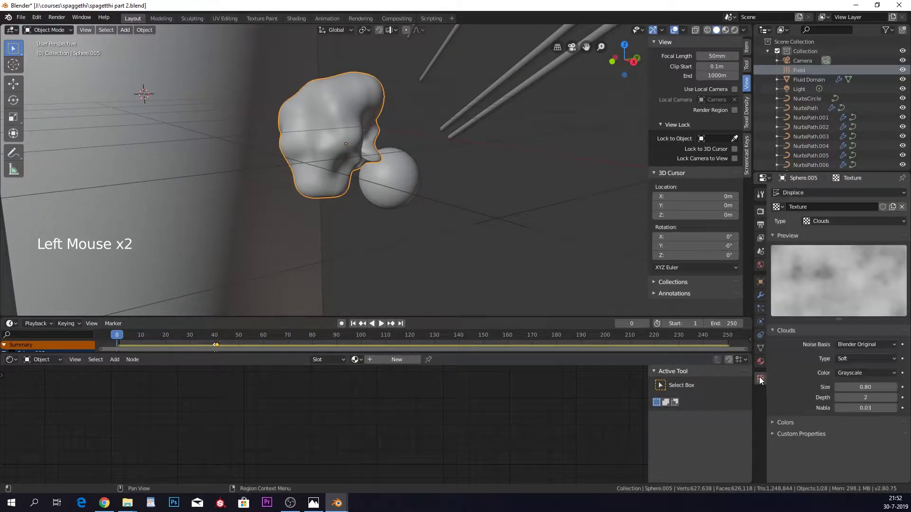
click(778, 207)
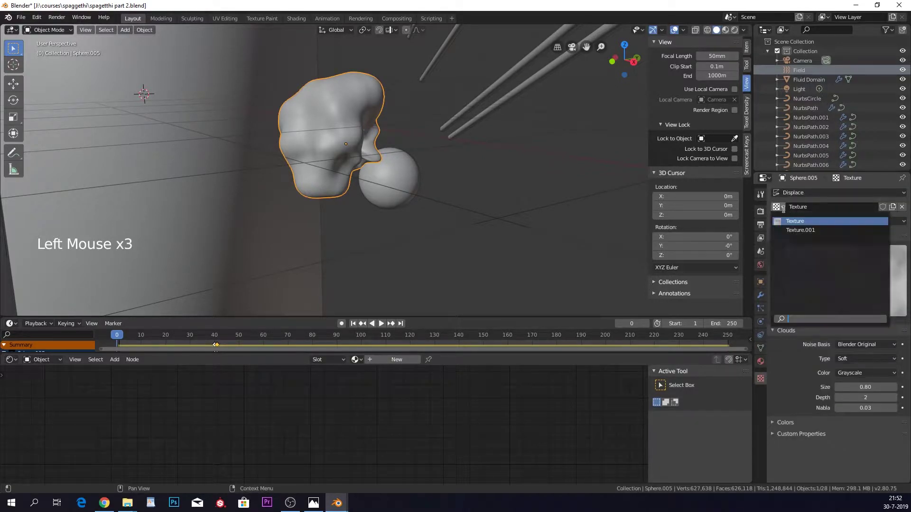
click(799, 230)
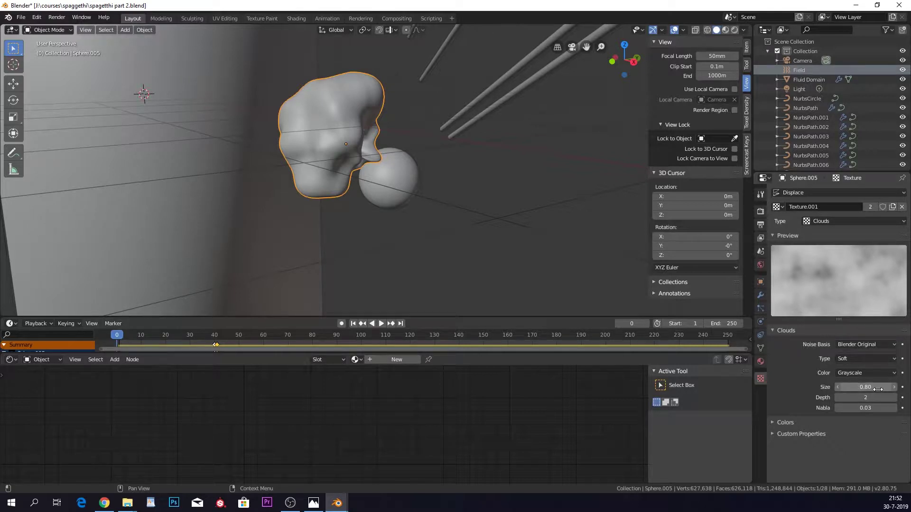
click(838, 388)
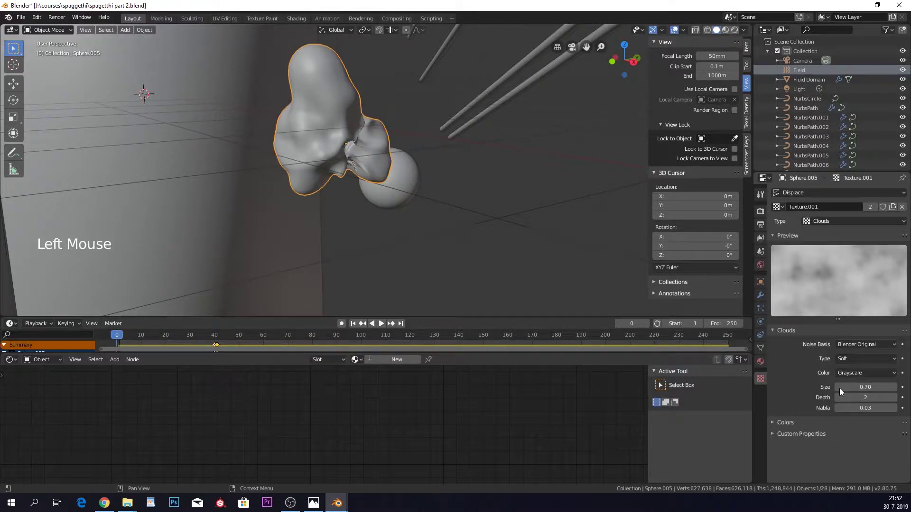
click(838, 387)
click(839, 387)
click(838, 387)
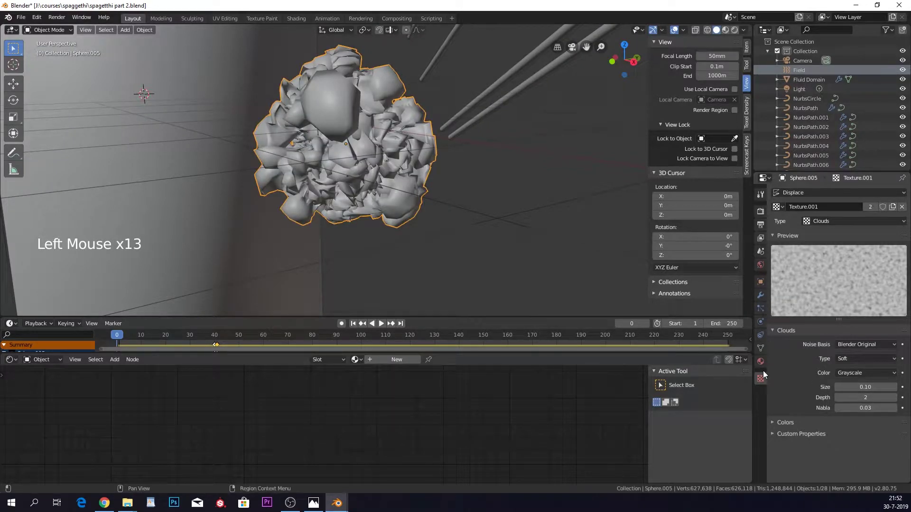
- Lower the second Displace modifier's strength in stages through 0.2, 0.1 and 0.001 to -0.029
click(760, 296)
scroll(868, 443, down, 5)
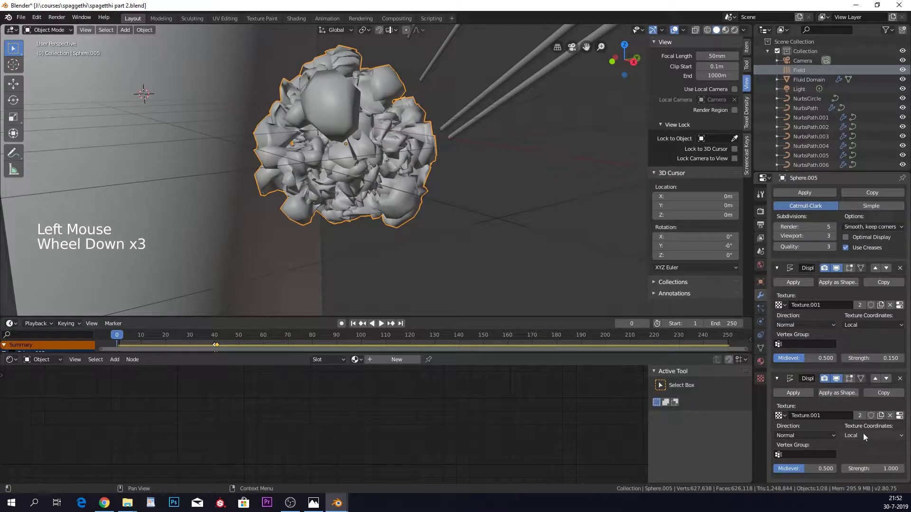
click(884, 469)
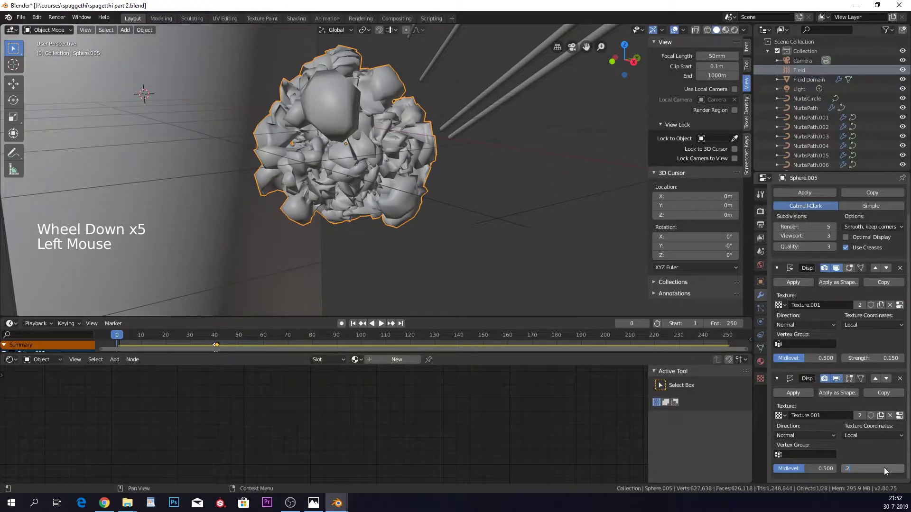
text(.2)
key(Return)
click(883, 468)
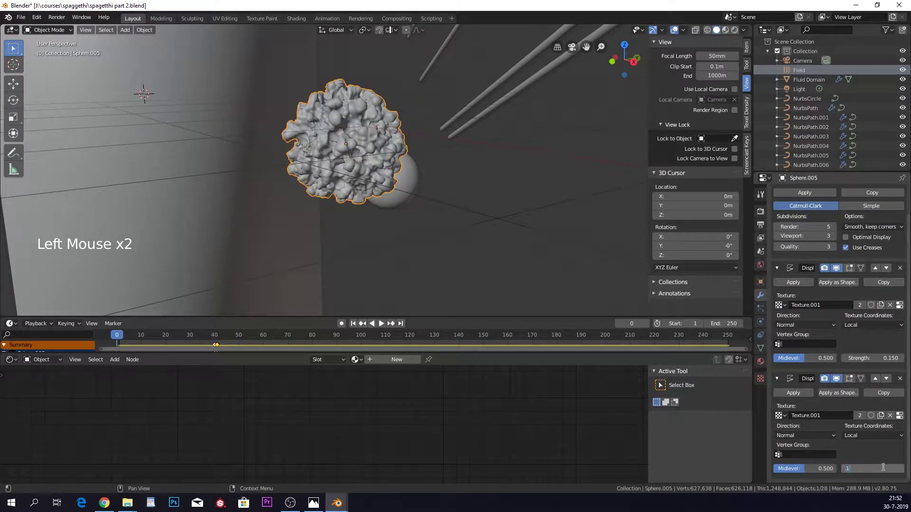
key(Return)
click(883, 468)
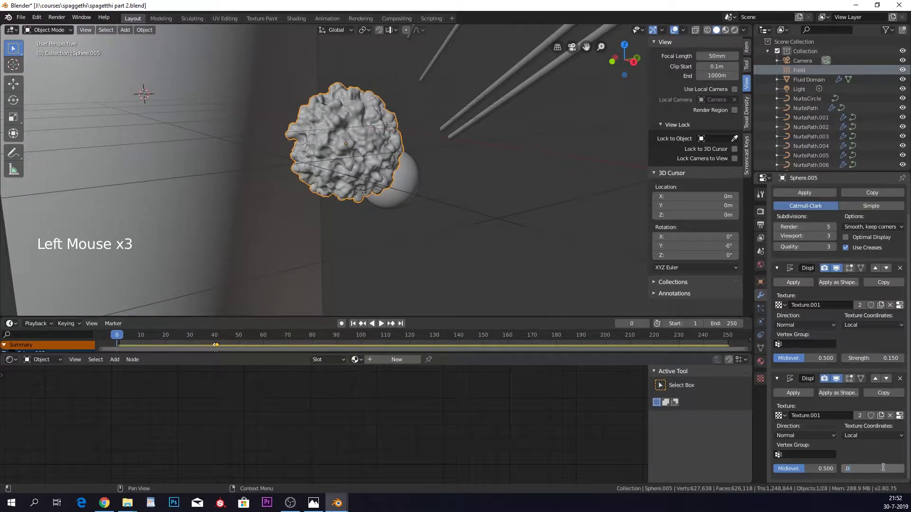
text(.001)
key(Return)
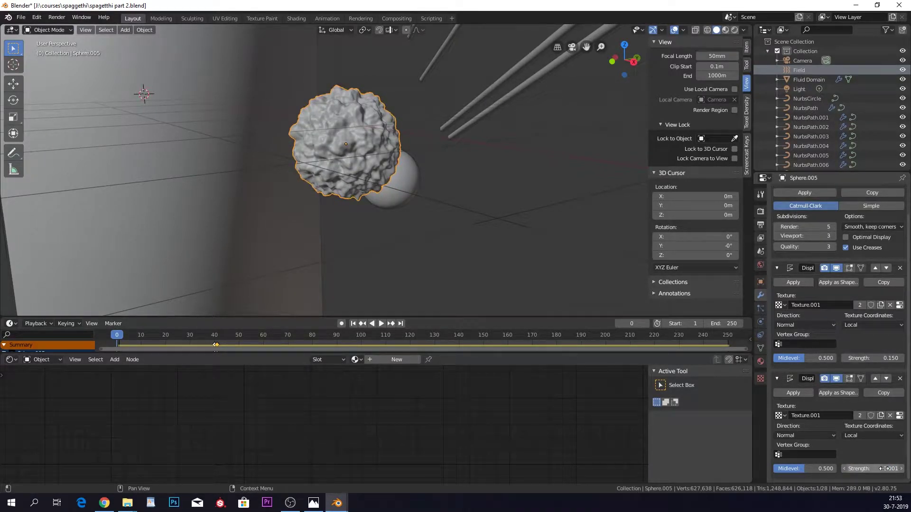
mouse_move(884, 469)
shift+mouse_down()
mouse_move(865, 468)
mouse_move(882, 468)
shift+mouse_up()
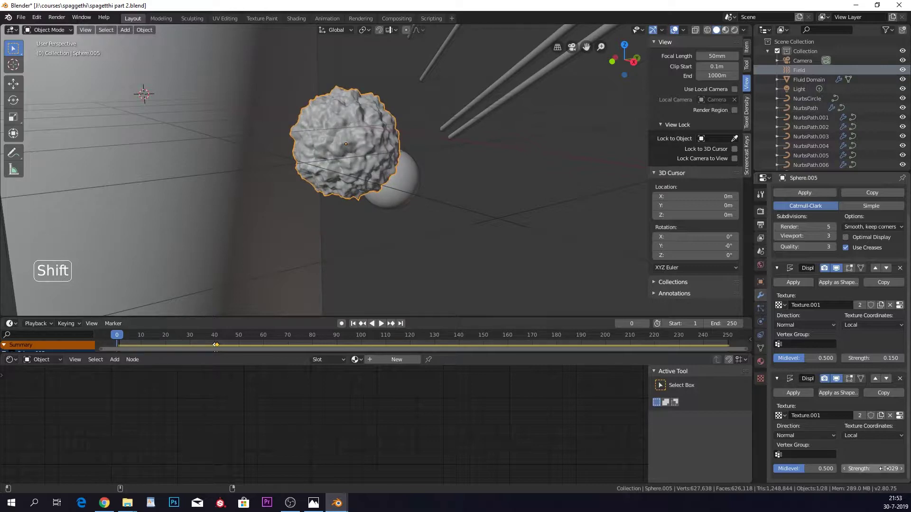
- Raise the Subdivision Surface viewport level to 4 and reassign the original Texture to the first Displace modifier
scroll(397, 220, up, 1)
mouse_move(426, 226)
middle_down()
mouse_move(397, 221)
mouse_move(416, 236)
middle_up()
scroll(396, 221, up, 1)
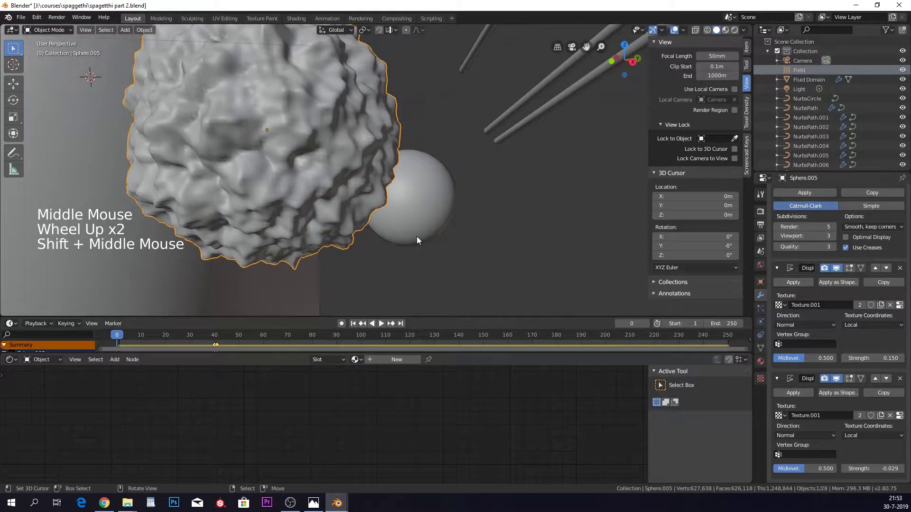
scroll(416, 236, down, 1)
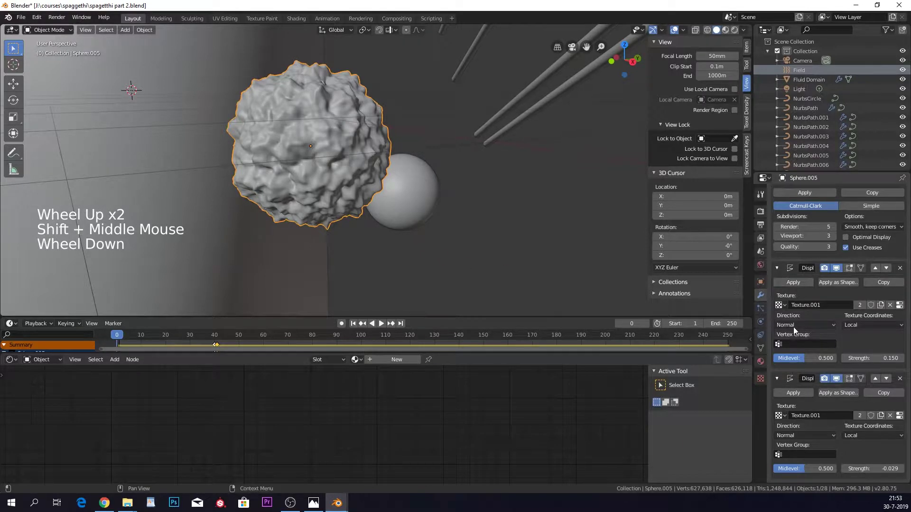
click(835, 235)
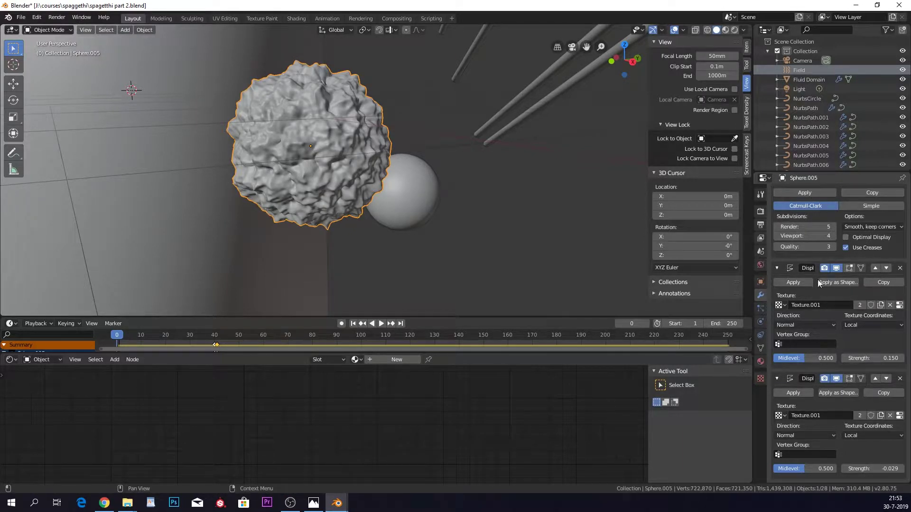
click(778, 305)
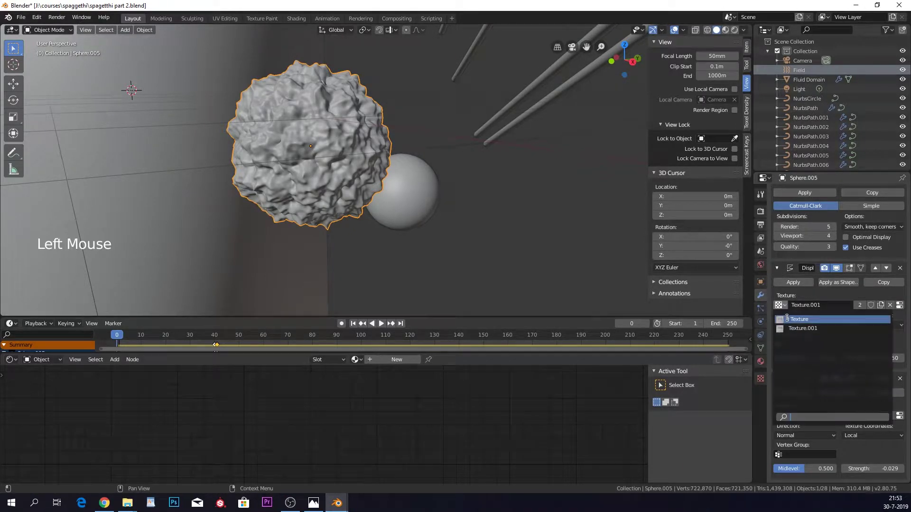
click(789, 320)
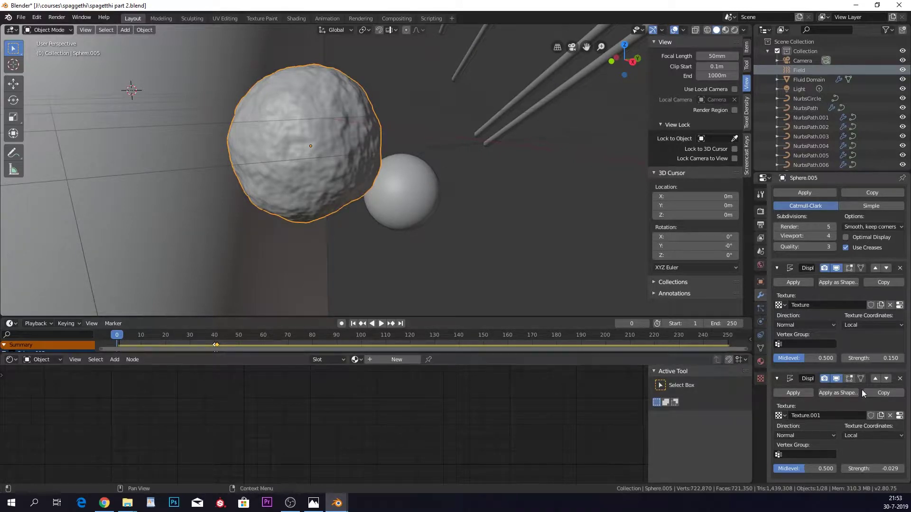
- Adjust the second Displace modifier's strength to 0.071
click(901, 468)
click(902, 469)
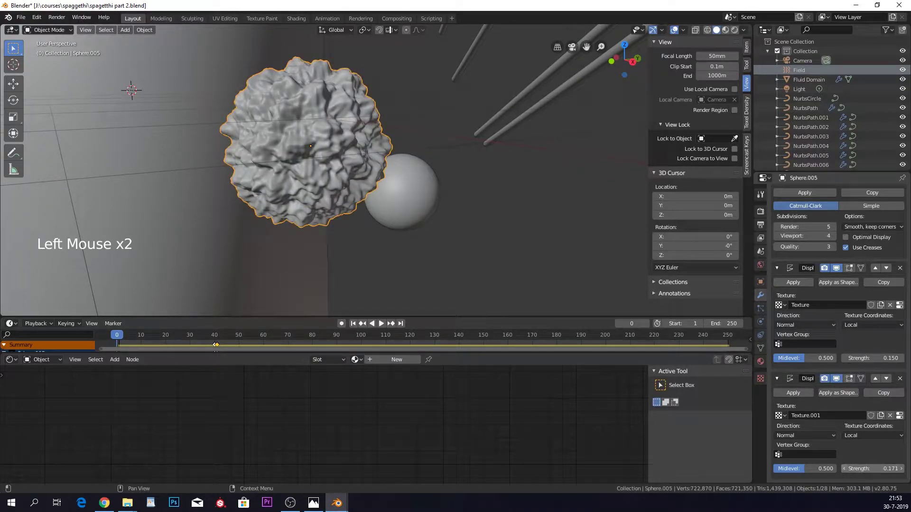
click(843, 469)
click(844, 469)
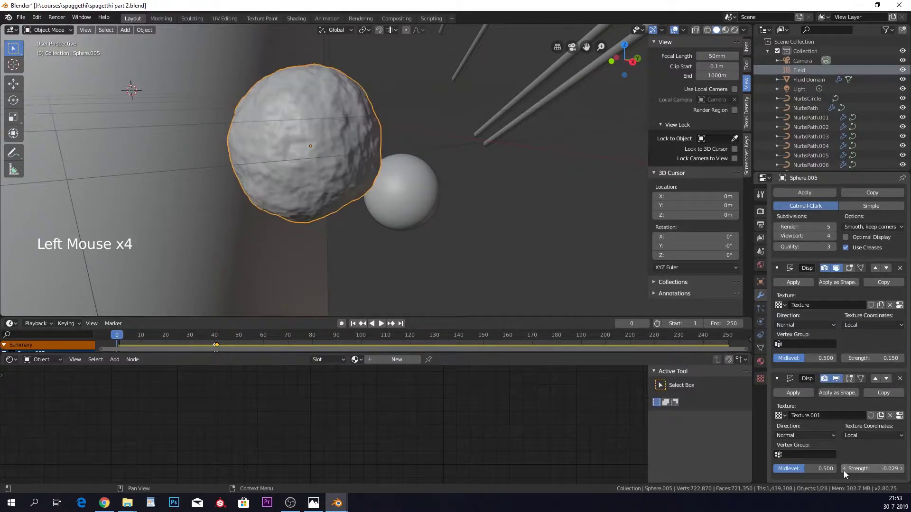
click(902, 469)
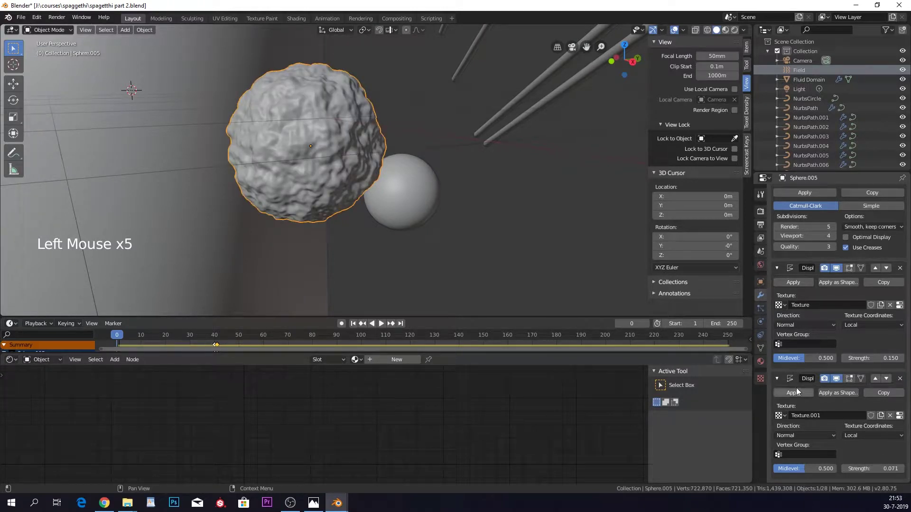
- Choose Texture.001 for the active Displace texture in the texture settings
click(761, 378)
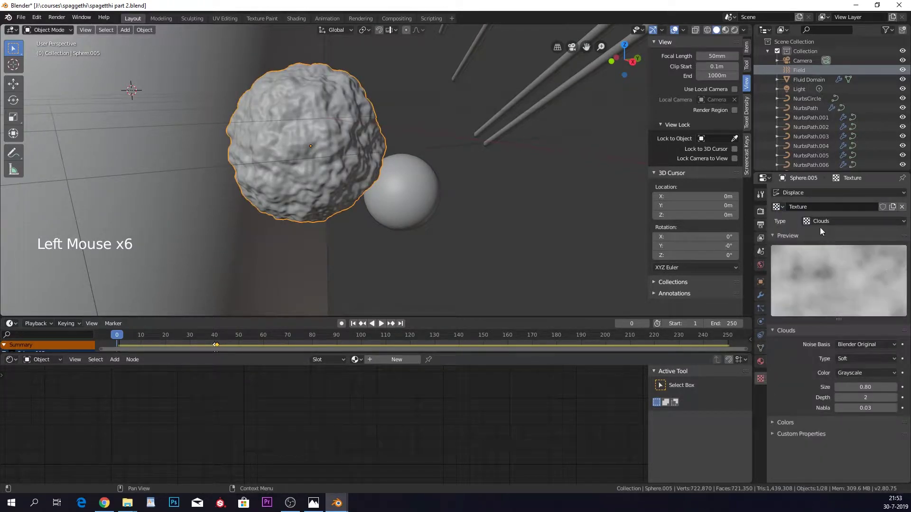
click(760, 295)
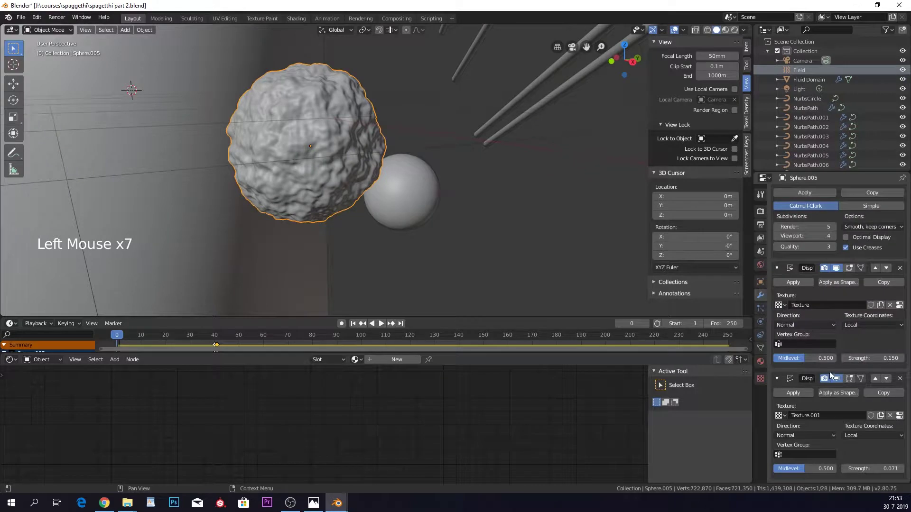
click(761, 378)
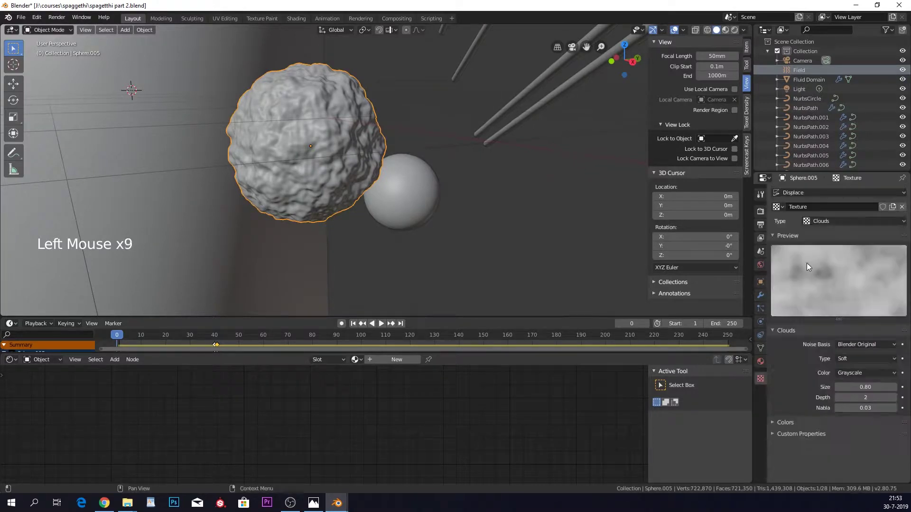
click(778, 207)
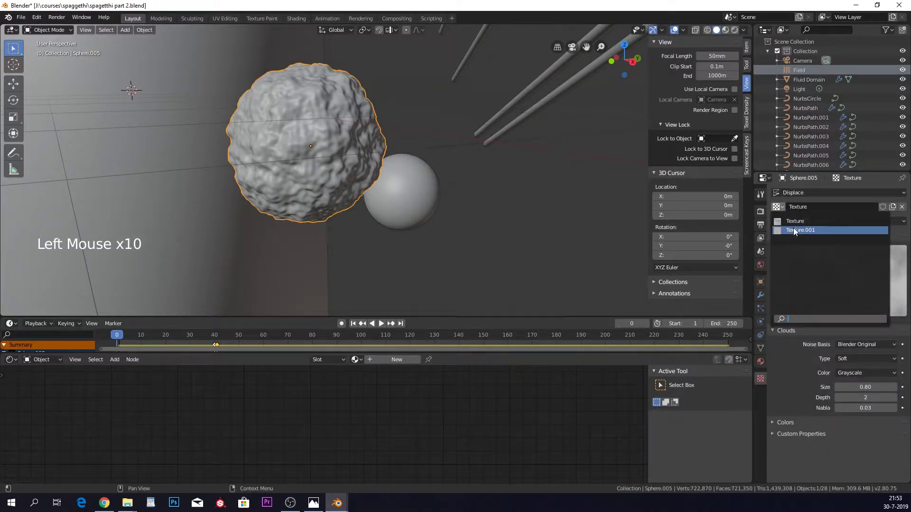
click(793, 230)
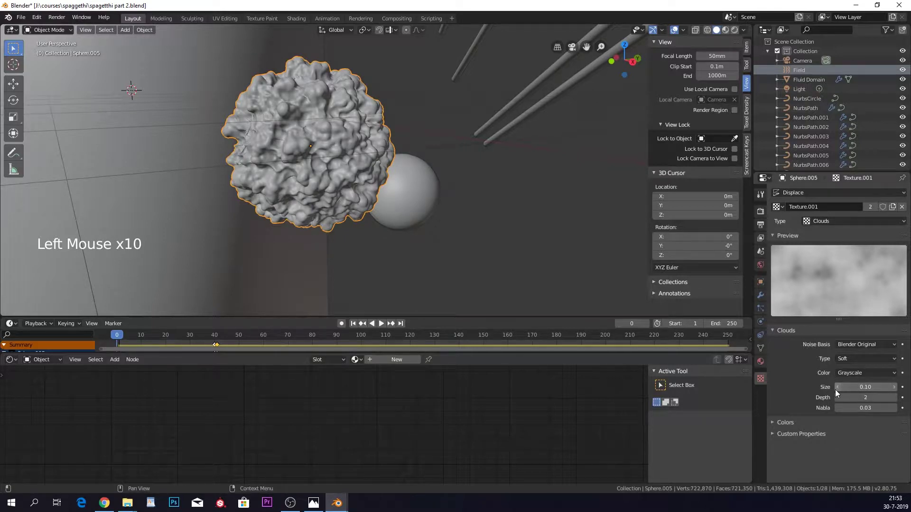
- Try much smaller Clouds sizes of 0 and 0.01 on Texture.001
drag(836, 387, 802, 387)
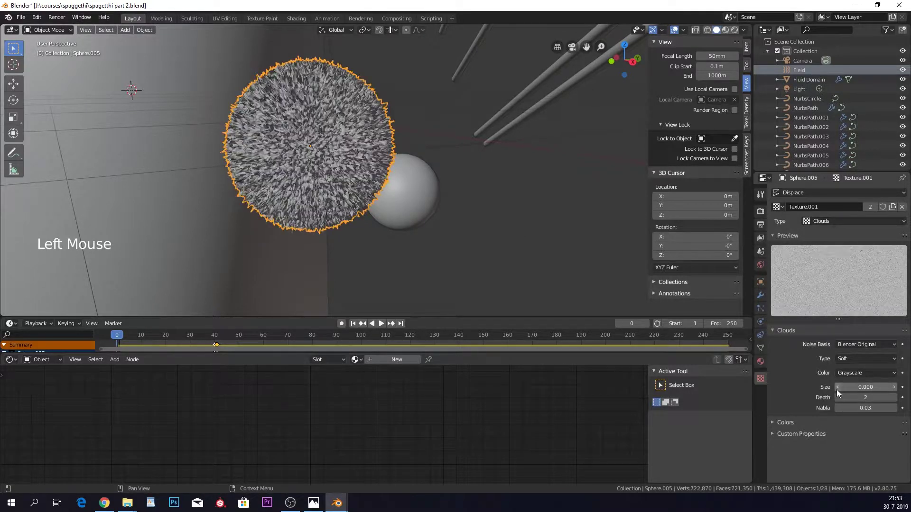
double_click(877, 386)
text(.01)
key(Return)
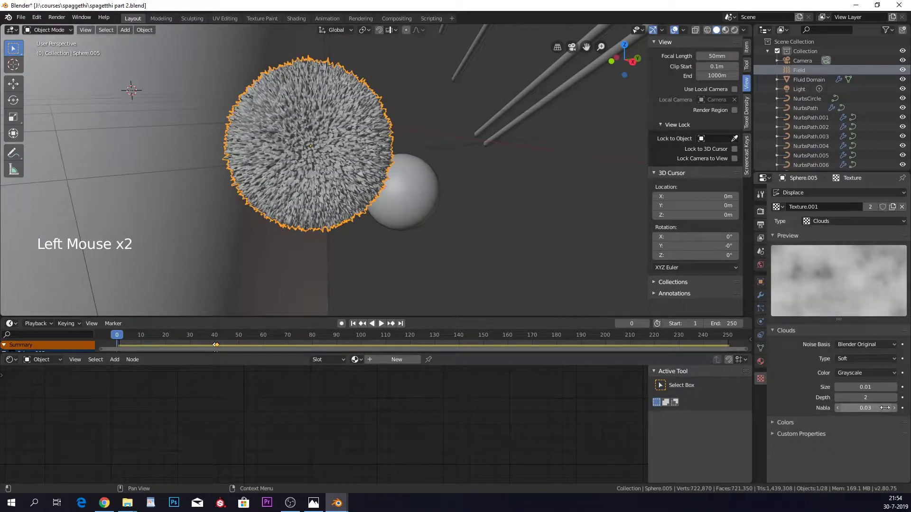
- Set the Clouds size of Texture.001 to 0.07
click(882, 387)
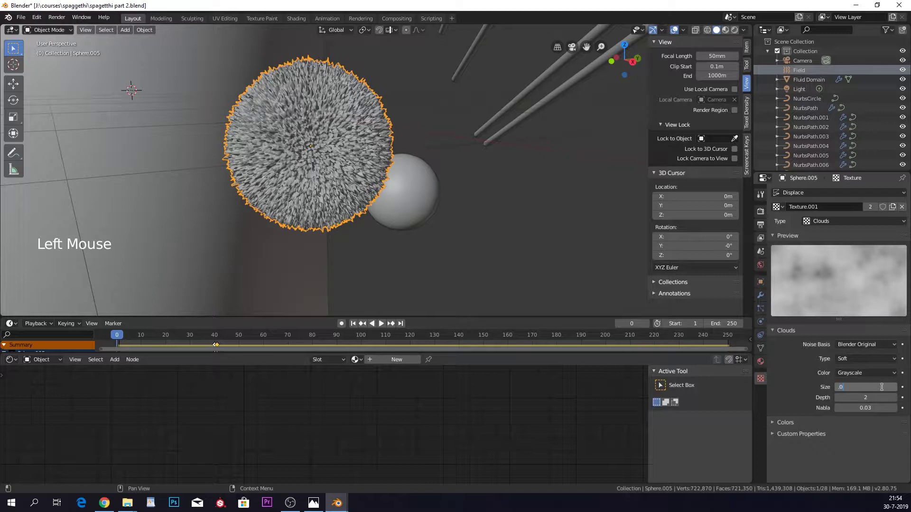
text(.0)
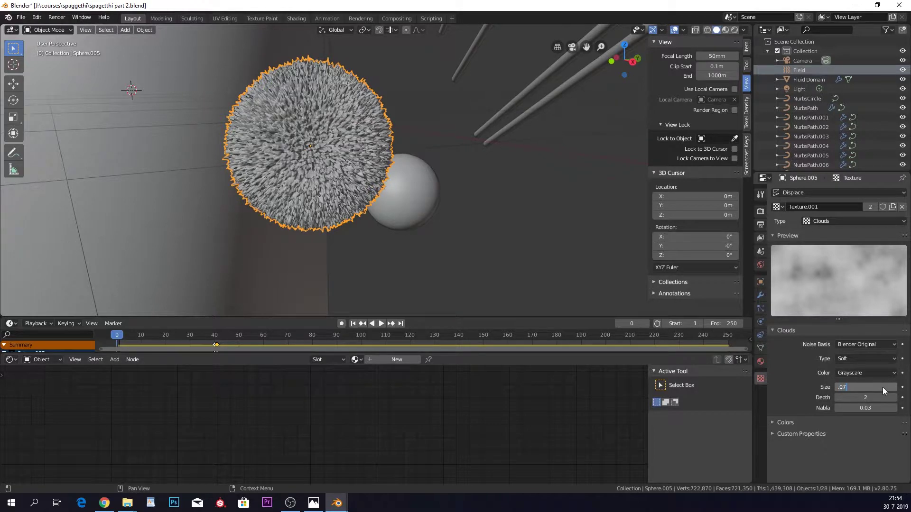
text(7)
key(Return)
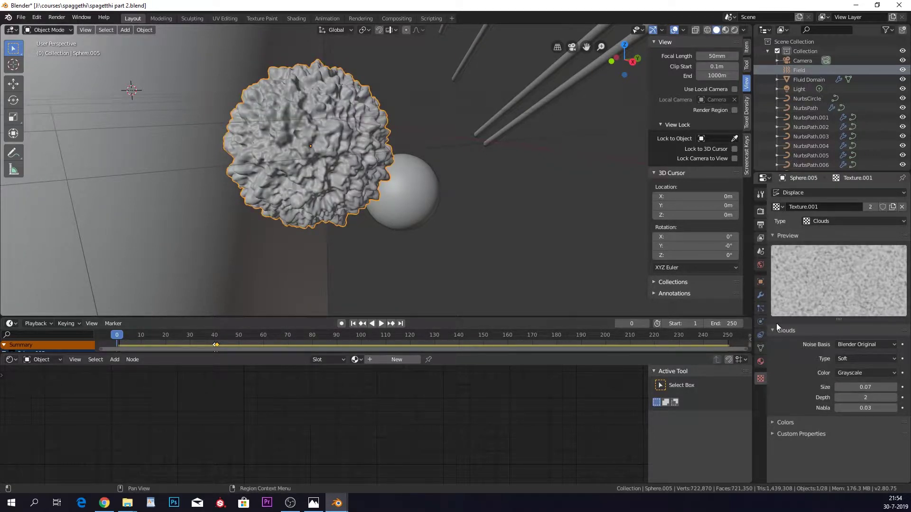
click(857, 385)
- Assign the original Texture to the first Displace modifier again
click(761, 295)
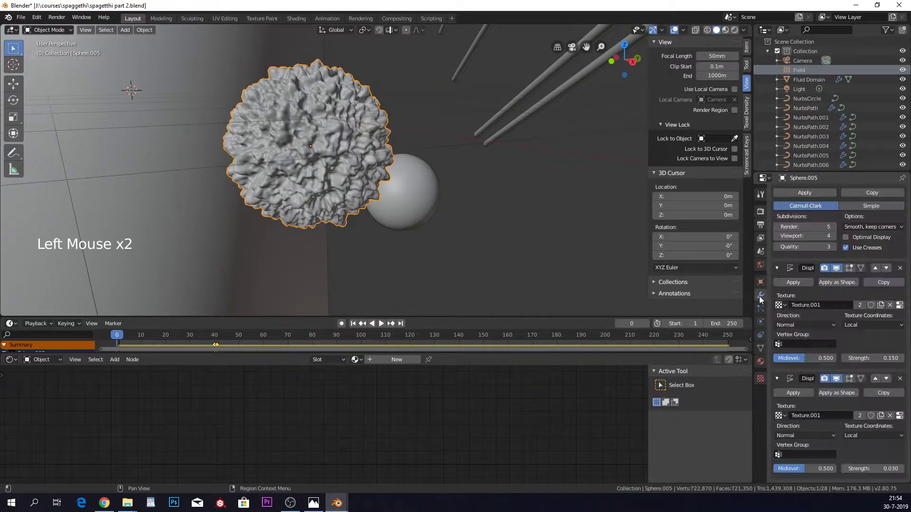
click(778, 304)
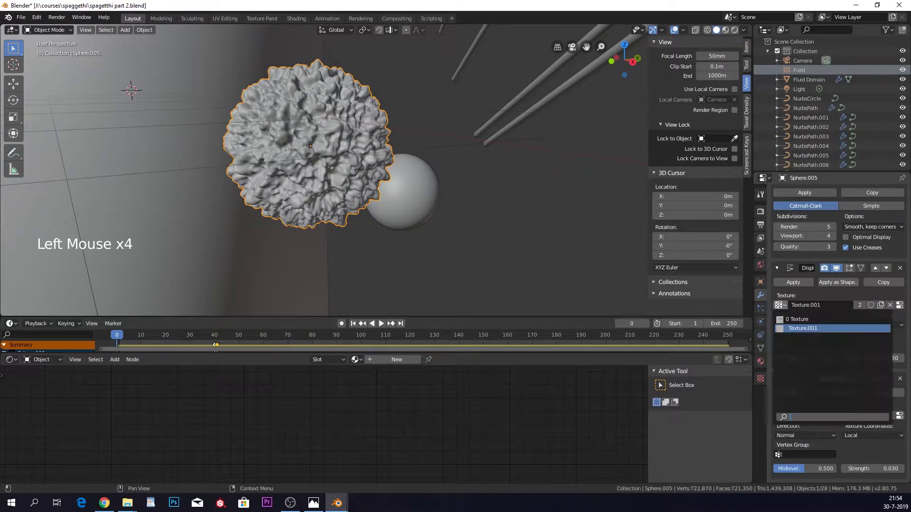
click(799, 319)
scroll(348, 172, down, 2)
scroll(348, 171, down, 1)
middle_drag(348, 172, 448, 235)
scroll(360, 187, up, 2)
scroll(440, 195, down, 2)
scroll(433, 191, down, 3)
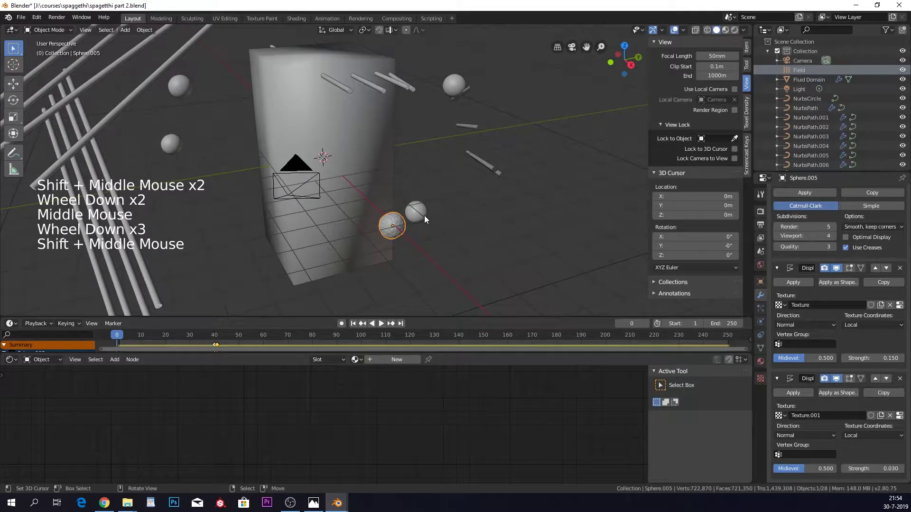
right_click(424, 216)
middle_drag(430, 170, 440, 162)
key(ctrl+a)
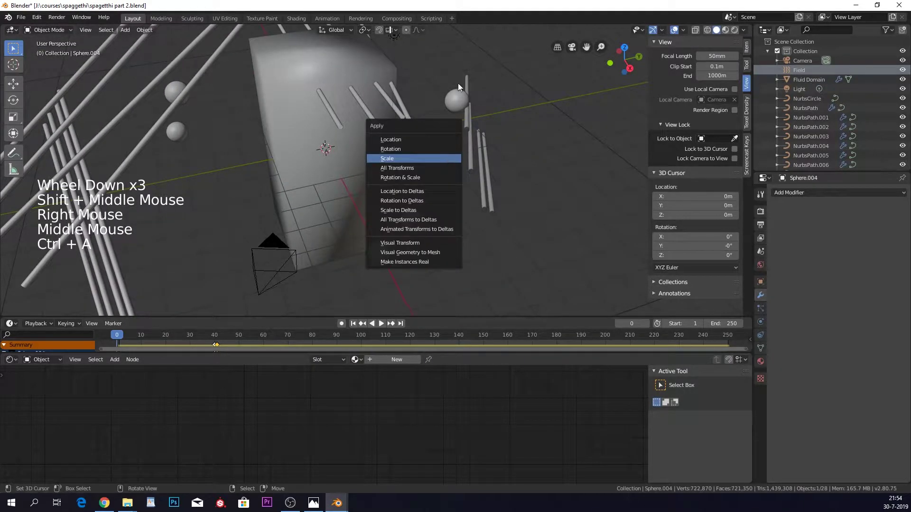
right_click(457, 99)
shift+right_click(410, 219)
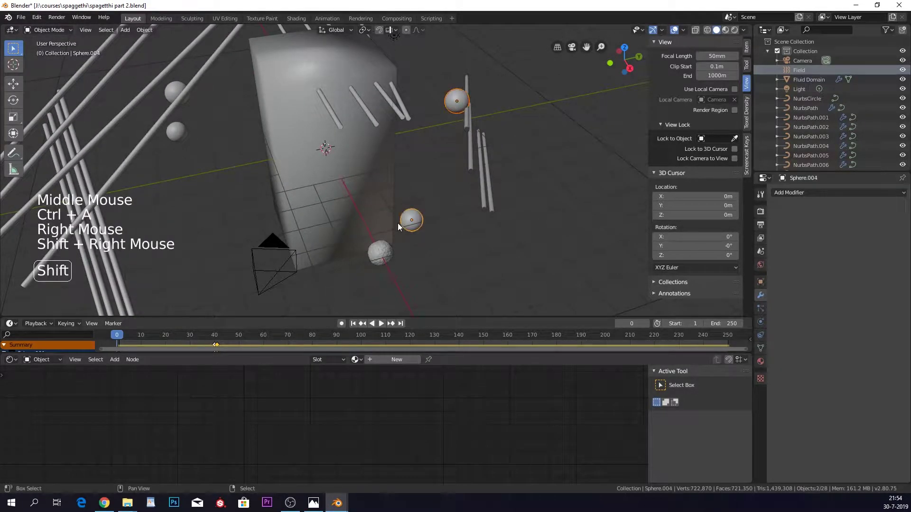
shift+right_click(183, 96)
- Select the four smooth spheres and apply their scale
right_click(176, 93)
shift+right_click(176, 126)
shift+right_click(184, 128)
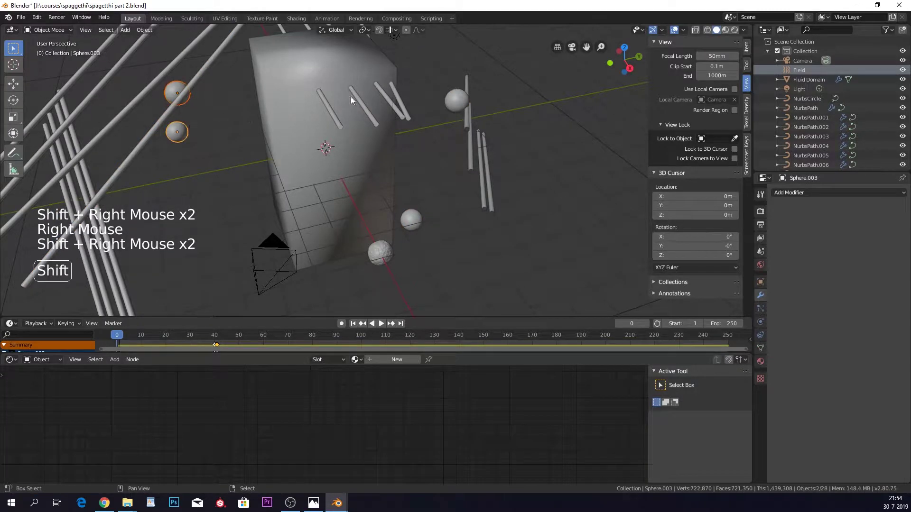
shift+right_click(446, 96)
shift+right_click(428, 224)
key(ctrl+a)
click(428, 224)
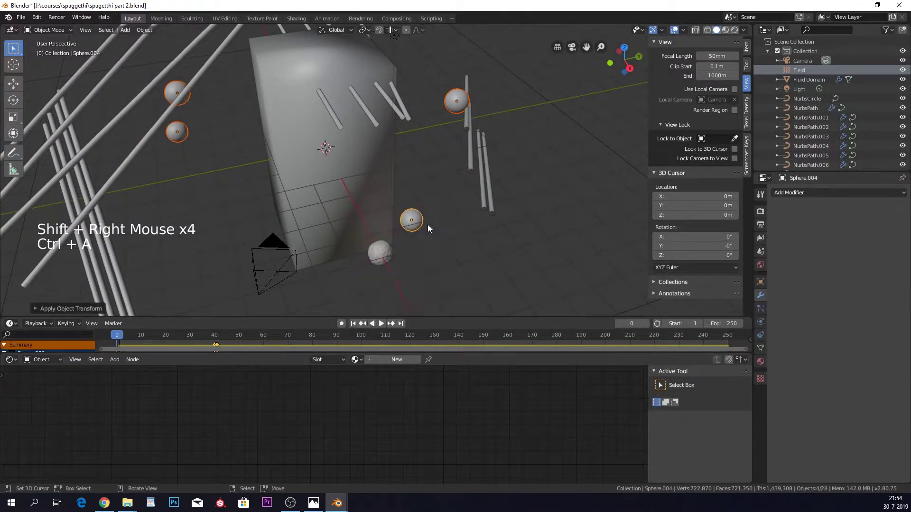
- Add the bumpy sphere to the selection as the active object and link its modifiers to the four smooth spheres
middle_drag(428, 223, 417, 178)
scroll(427, 198, up, 2)
middle_drag(487, 242, 434, 207)
shift+right_click(462, 203)
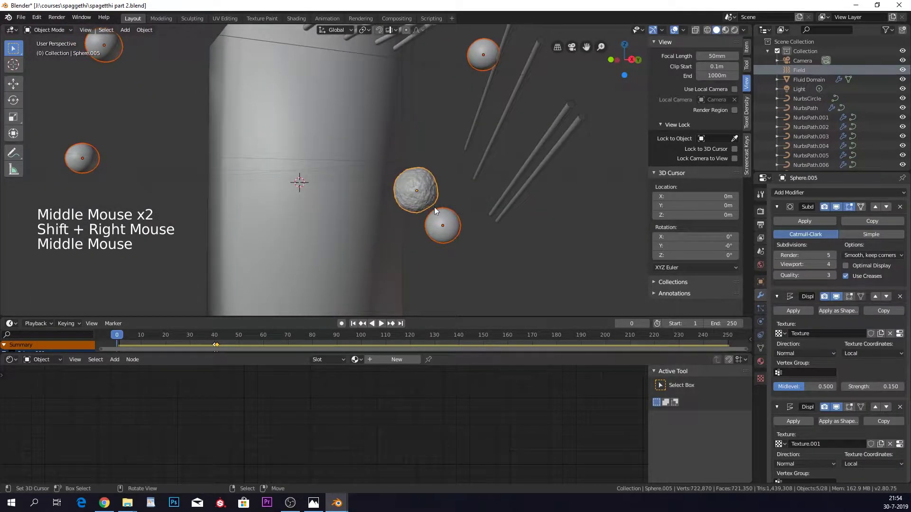
key(ctrl+l)
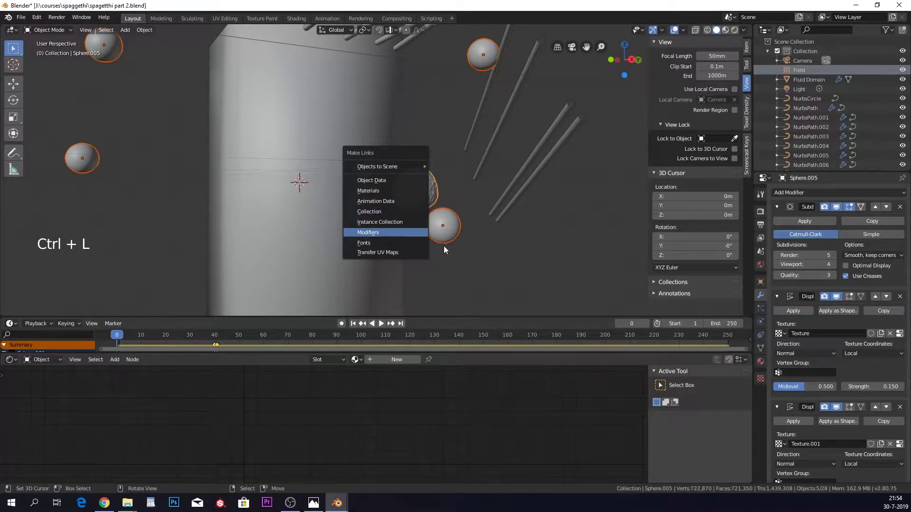
click(392, 232)
- Select the neighbouring sphere Sphere.004 on its own and create a new material named meatball for it
middle_click(443, 227)
right_click(440, 227)
middle_drag(476, 250, 513, 218)
scroll(491, 260, up, 4)
scroll(514, 217, down, 4)
scroll(383, 374, down, 1)
scroll(382, 375, up, 1)
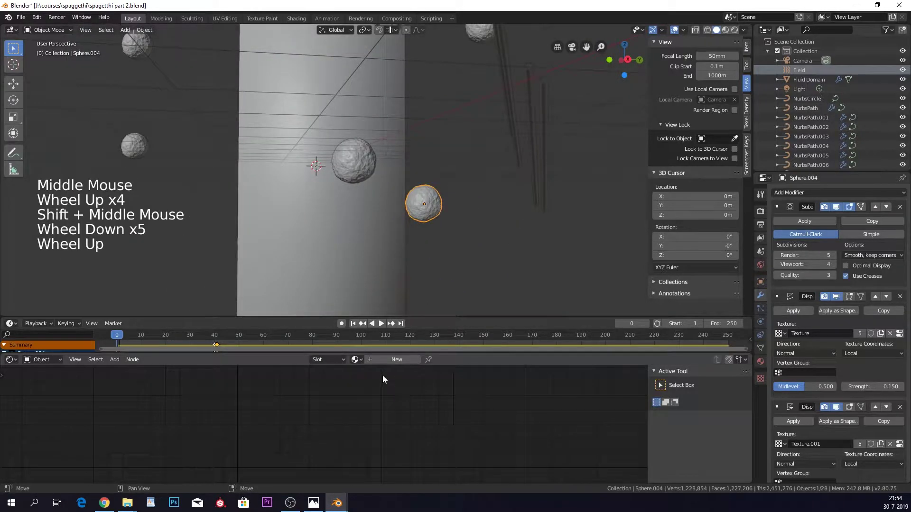
middle_drag(393, 360, 401, 362)
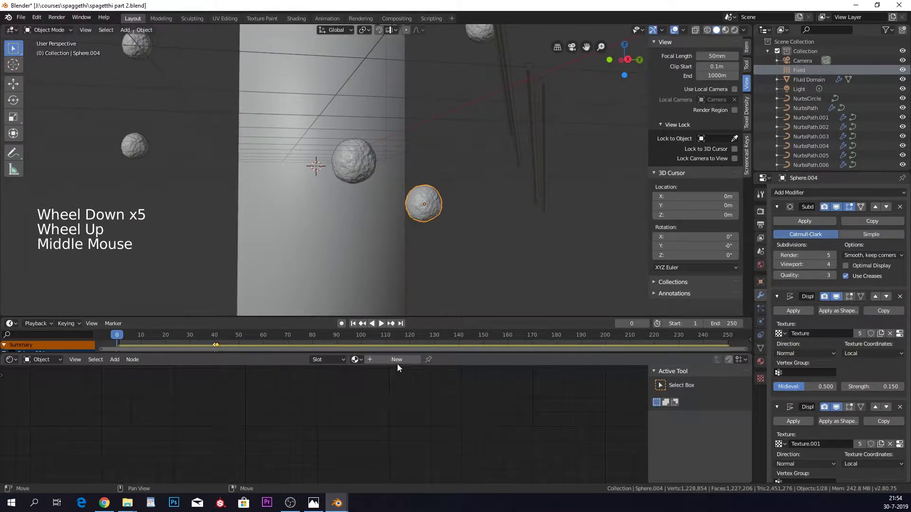
click(397, 360)
click(371, 359)
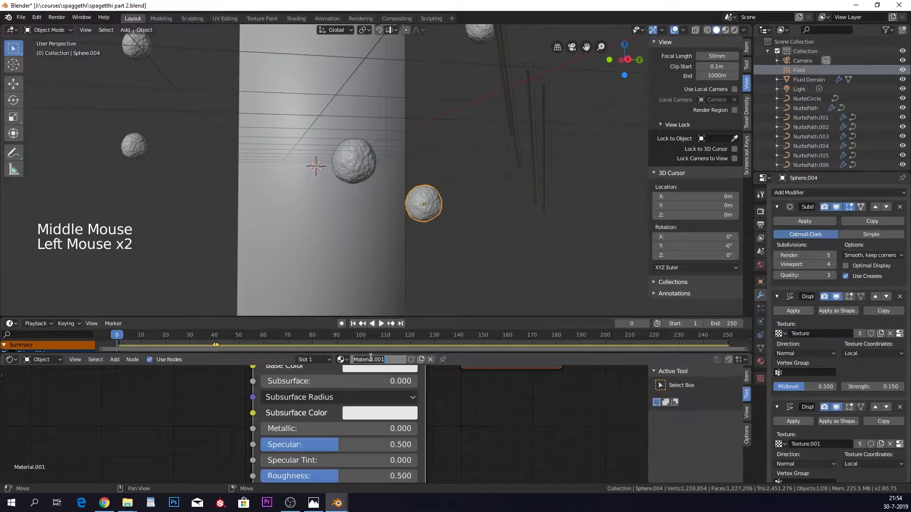
text(meatball)
key(Return)
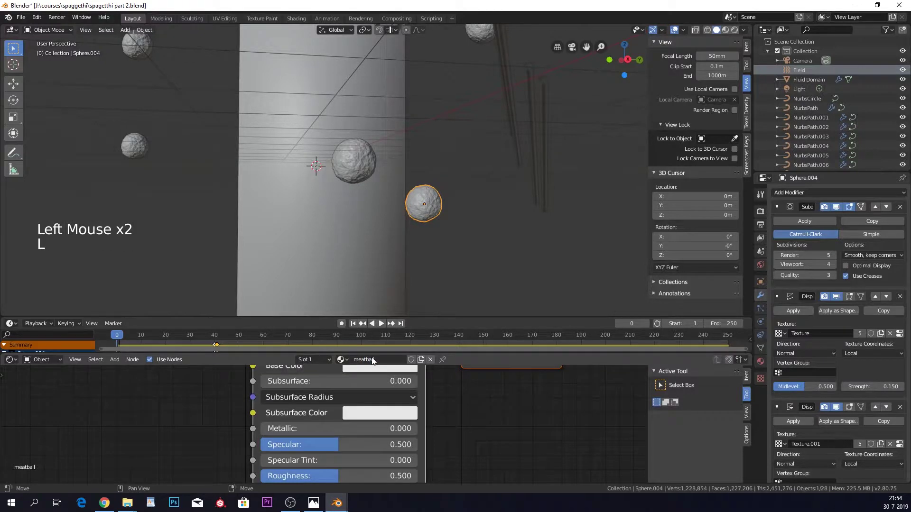
- Add a ColorRamp node to the meatball material and connect its Color output to the Principled BSDF's Base Color
scroll(453, 420, down, 4)
middle_drag(444, 412, 356, 409)
scroll(381, 403, down, 2)
scroll(381, 403, up, 1)
scroll(267, 400, down, 2)
key(shift+a)
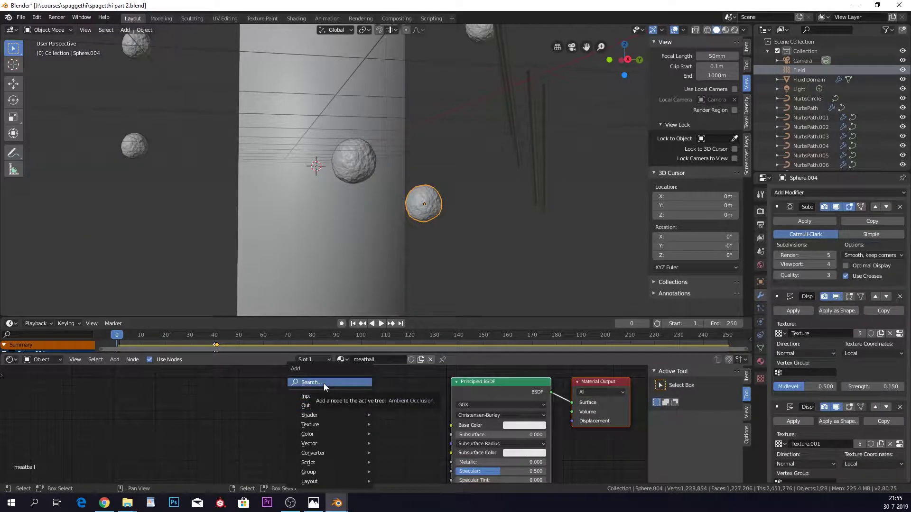
click(324, 383)
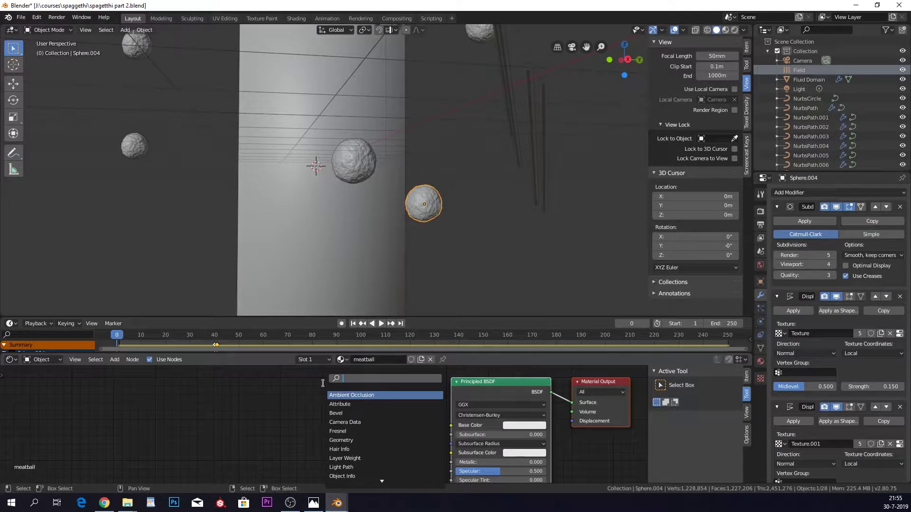
text(colo)
key(Return)
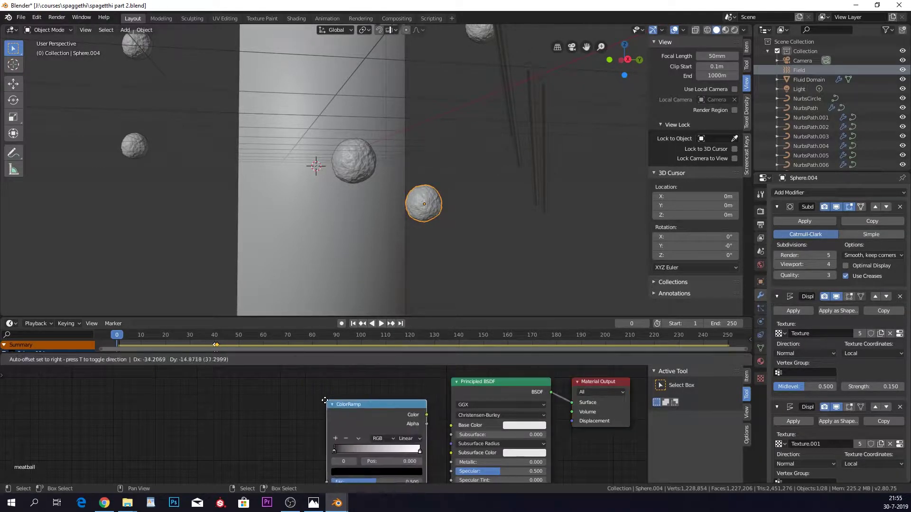
click(413, 409)
middle_drag(427, 440, 434, 434)
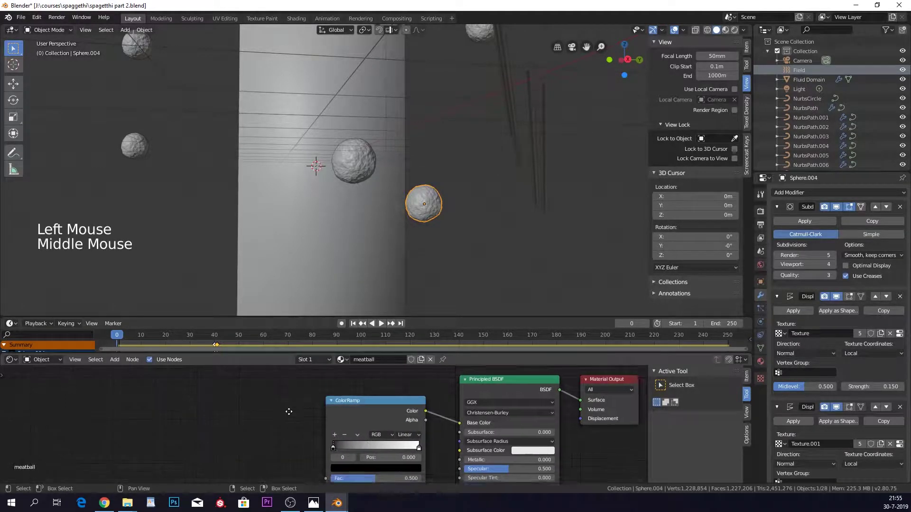
- Add a Noise Texture node before the ColorRamp and connect its Fac output to the ramp's Fac input
scroll(456, 439, up, 3)
mouse_move(490, 443)
middle_down()
mouse_move(507, 426)
mouse_move(503, 433)
middle_up()
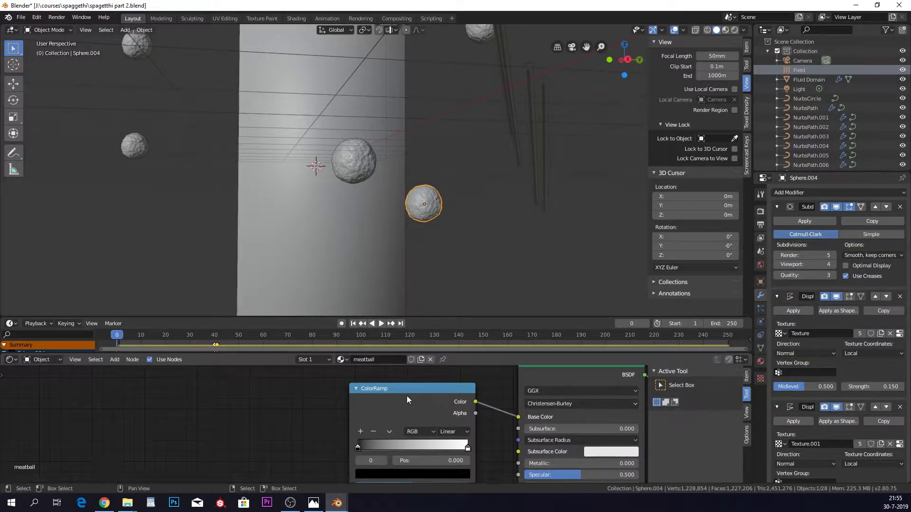
scroll(415, 441, down, 4)
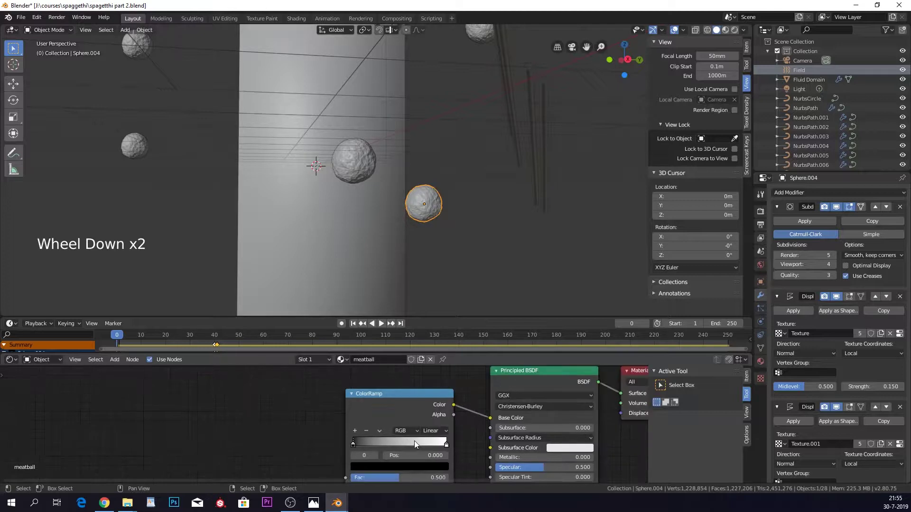
key(shift+a)
click(255, 383)
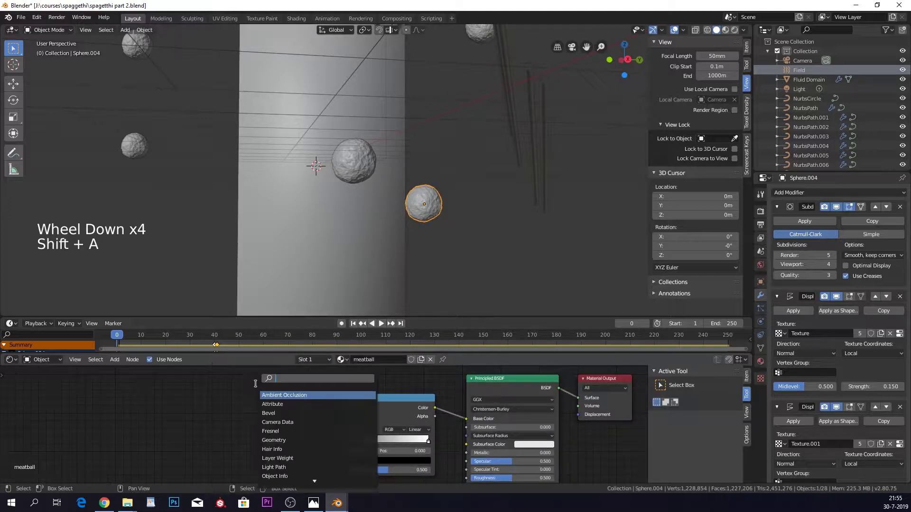
text(noise)
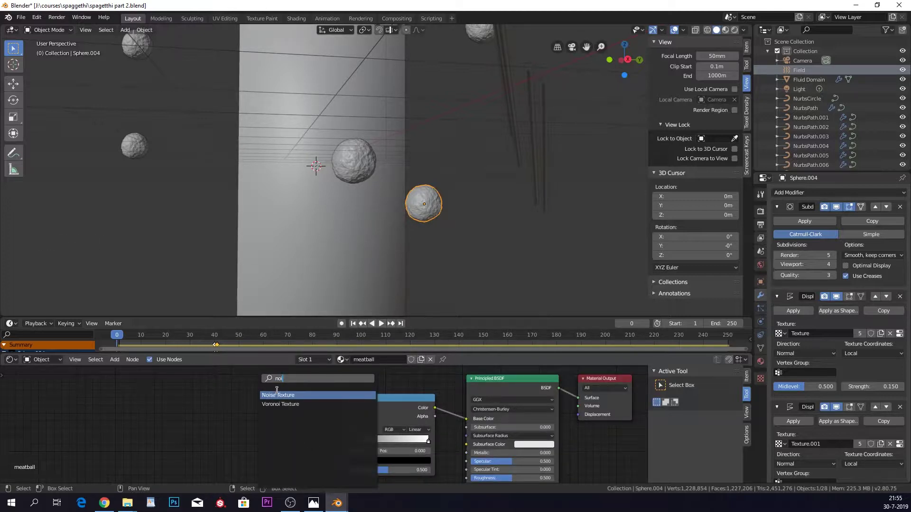
key(Return)
drag(248, 419, 305, 442)
drag(337, 470, 343, 471)
- Move the ColorRamp's black stop to position 0.200 and switch the viewport to LookDev shading around the selected meatball
middle_drag(343, 471, 345, 458)
middle_drag(452, 404, 400, 421)
scroll(447, 194, up, 5)
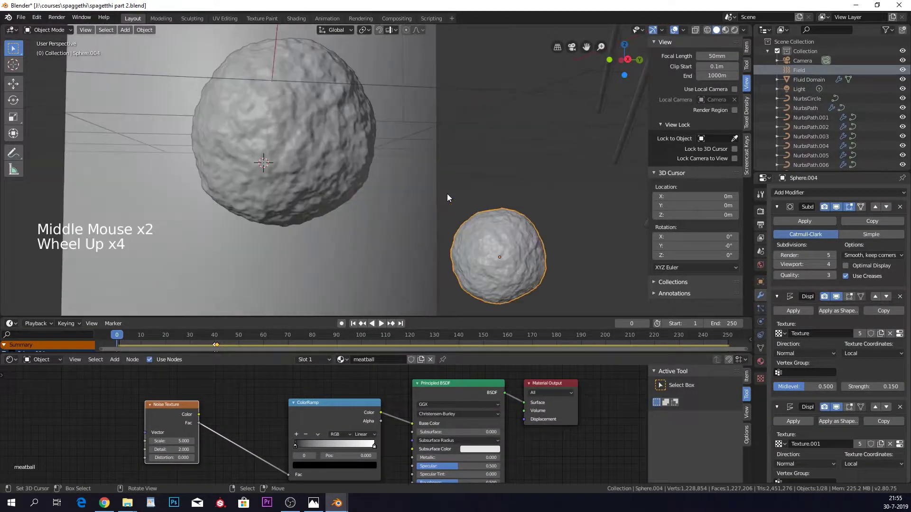
shift+scroll(447, 194, down, 1)
scroll(447, 193, down, 1)
drag(295, 445, 371, 446)
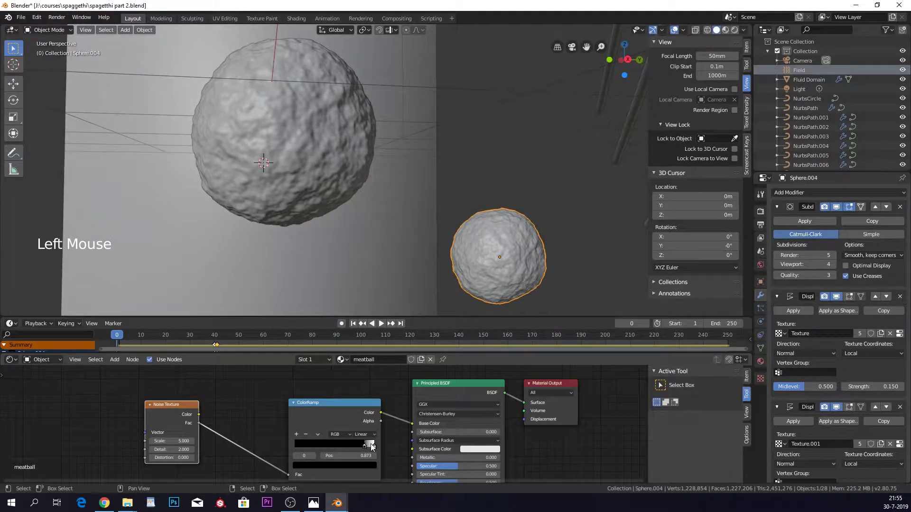
middle_drag(483, 286, 462, 277)
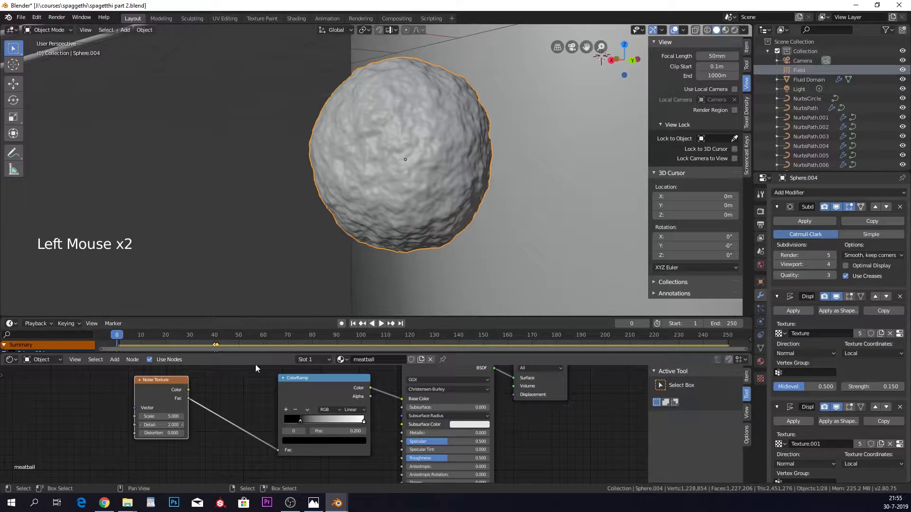
click(726, 29)
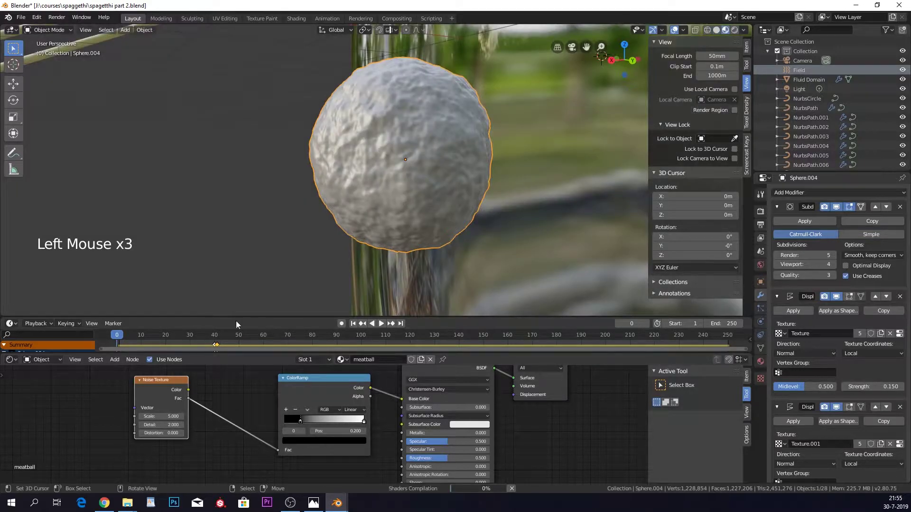
- Color the ColorRamp's first stop brown with hue 0.077, saturation 0.668 and value 0.331
drag(161, 416, 137, 416)
right_click(161, 416)
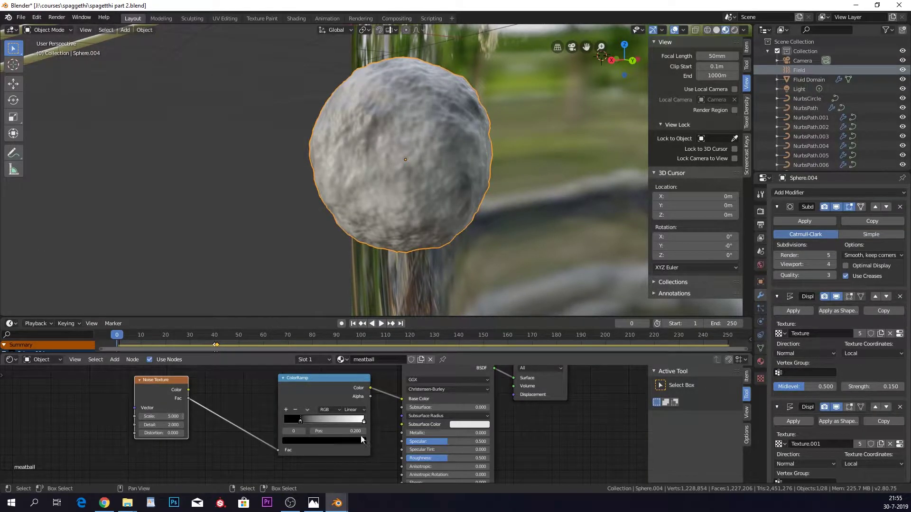
click(300, 424)
click(303, 441)
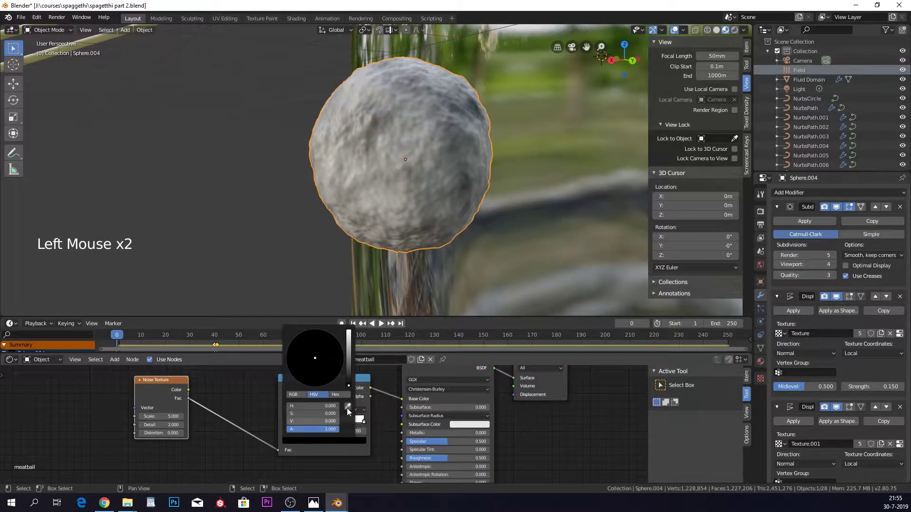
click(352, 369)
drag(320, 373, 306, 386)
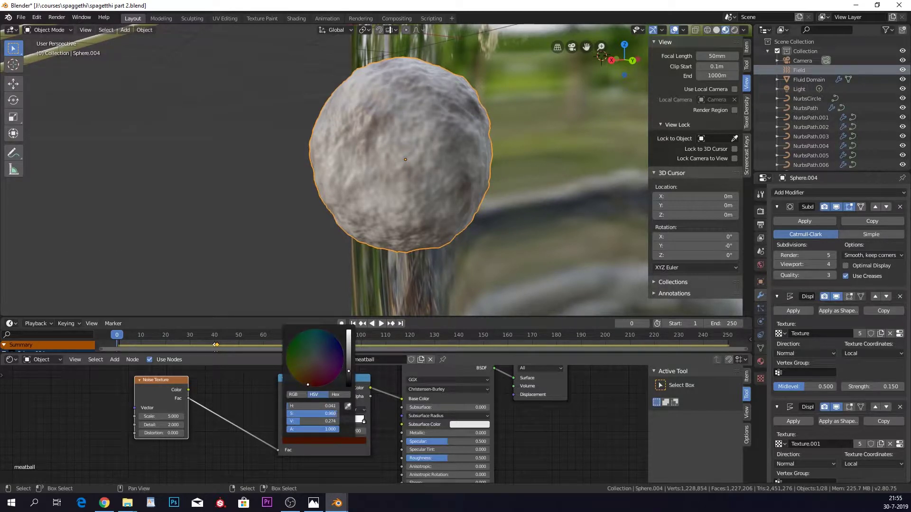
mouse_move(308, 384)
mouse_down()
mouse_move(306, 376)
mouse_move(349, 368)
mouse_up()
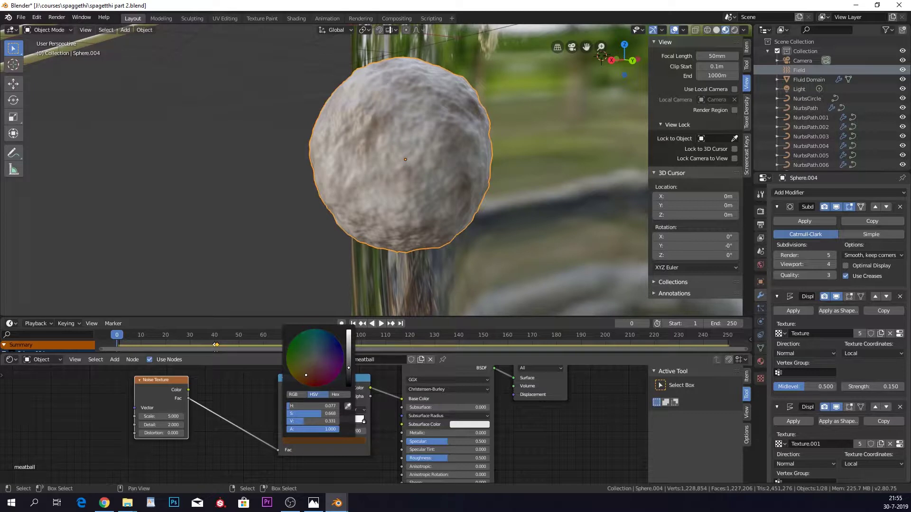
- Color the ColorRamp's white end stop dark brown with hue 0.065, saturation 0.698 and value 0.241
click(364, 421)
click(361, 419)
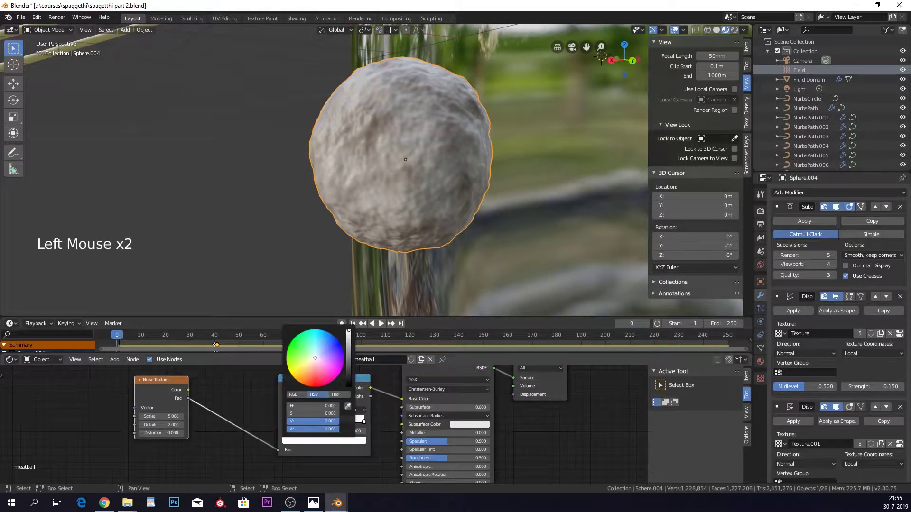
click(308, 376)
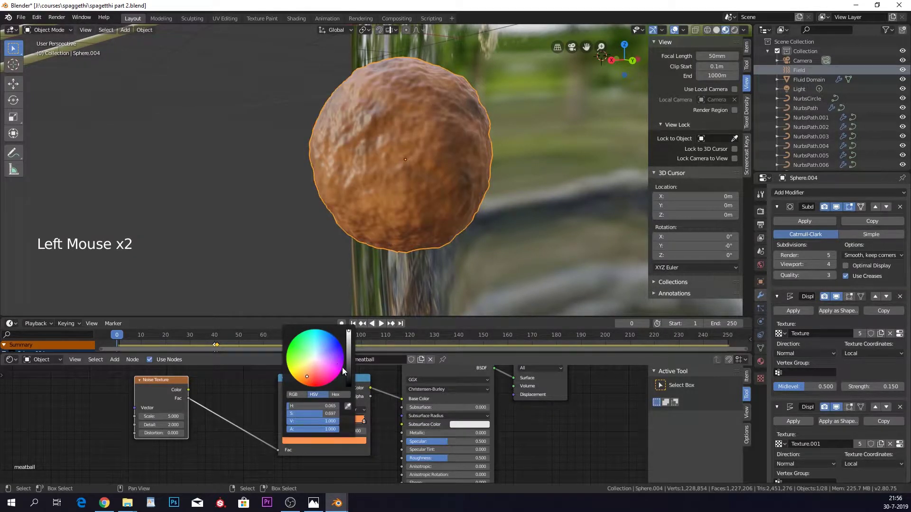
click(348, 372)
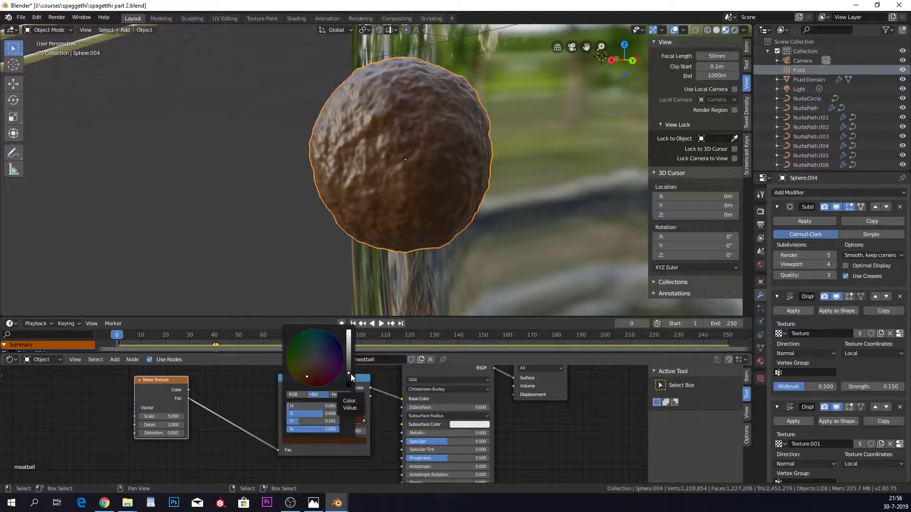
- Darken the ColorRamp's first stop to a very dark brown and reselect the end stop
click(301, 422)
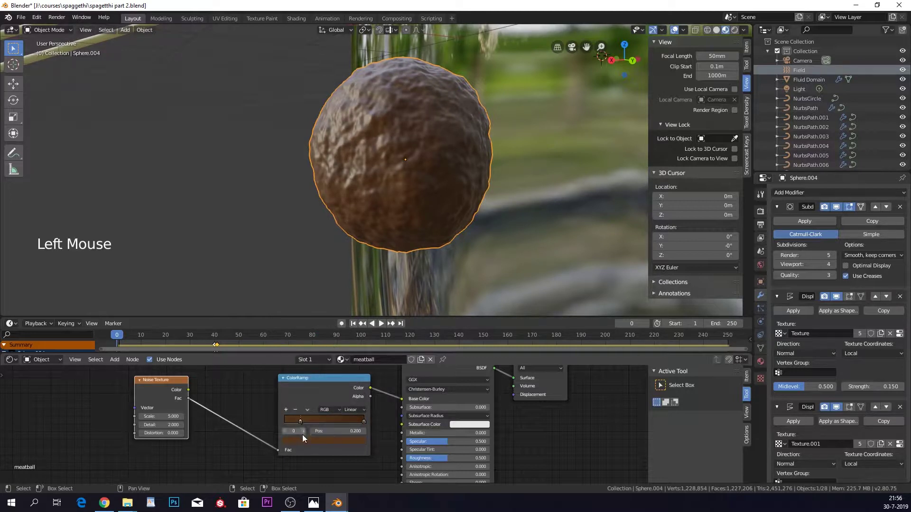
click(303, 438)
drag(347, 374, 349, 380)
click(364, 421)
mouse_move(364, 421)
mouse_down()
mouse_move(322, 424)
mouse_move(375, 424)
mouse_up()
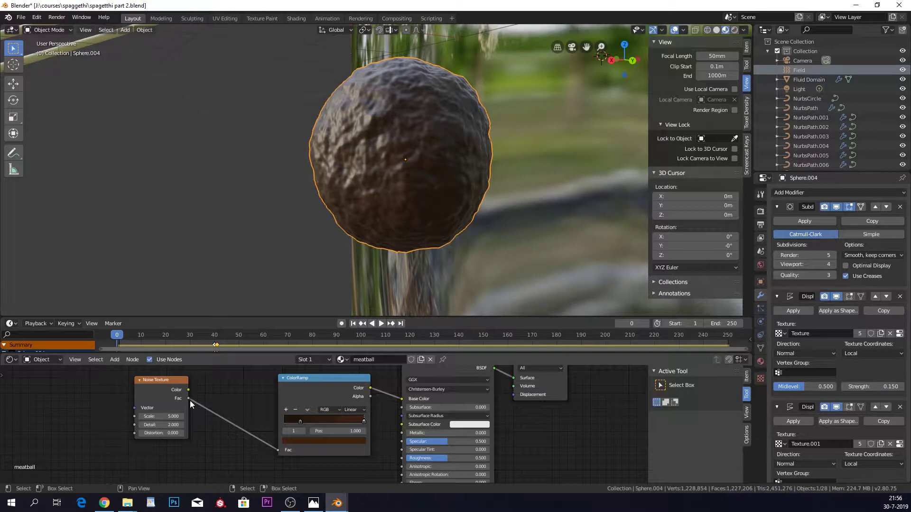
- Set the Noise Texture's Scale to 0.600 and the Principled BSDF's Roughness to 1.000
drag(174, 423, 177, 417)
middle_drag(372, 228, 422, 228)
shift+middle_drag(422, 228, 332, 194)
scroll(379, 194, up, 2)
shift+middle_drag(475, 192, 441, 198)
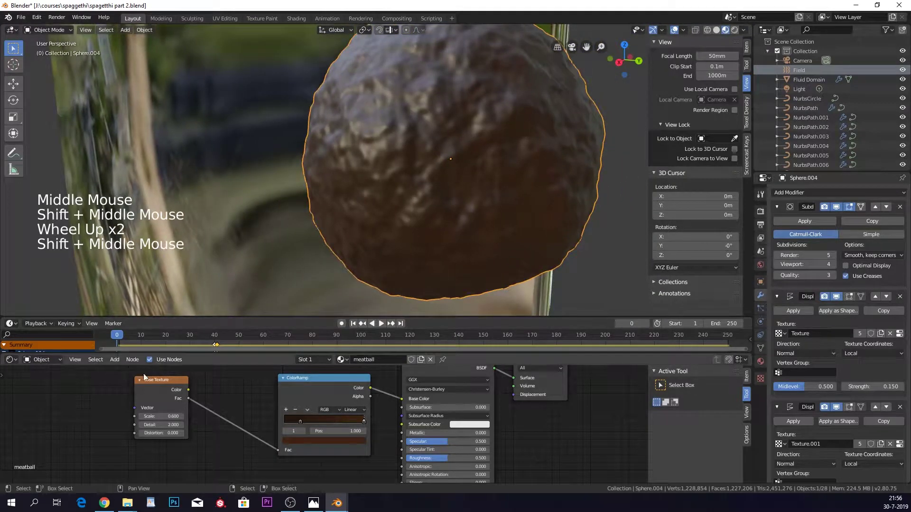
middle_drag(460, 451, 456, 446)
drag(450, 451, 479, 451)
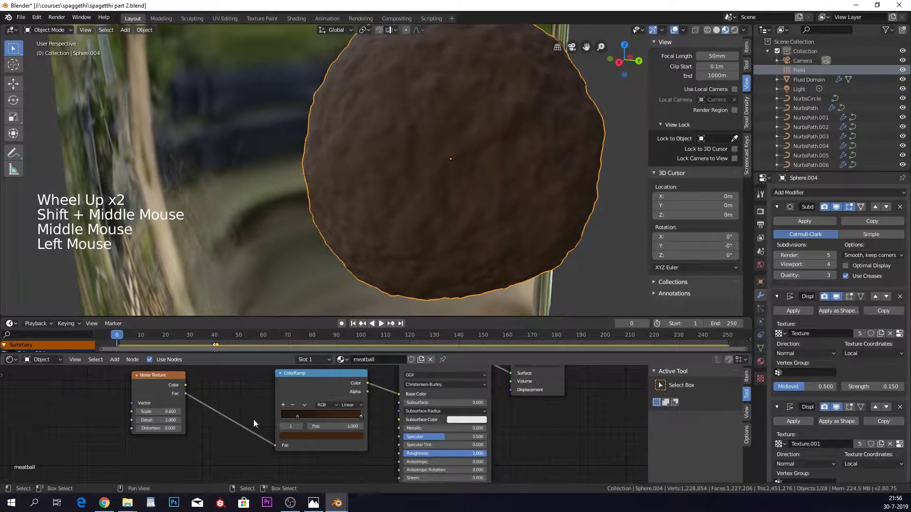
- Set the Noise Texture's Scale to -5.000 and move the ColorRamp stops to positions 0.241 and 0.573
mouse_move(159, 411)
mouse_down()
mouse_move(137, 411)
mouse_move(152, 411)
mouse_up()
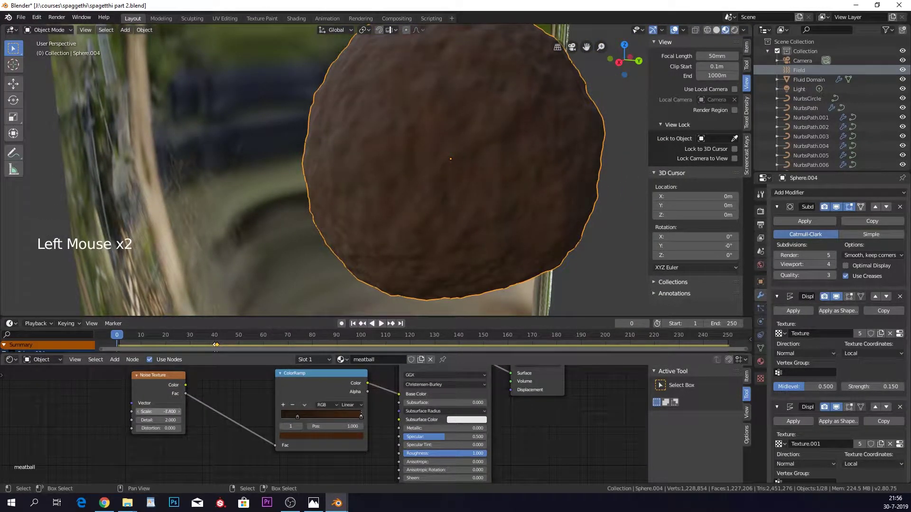
click(298, 417)
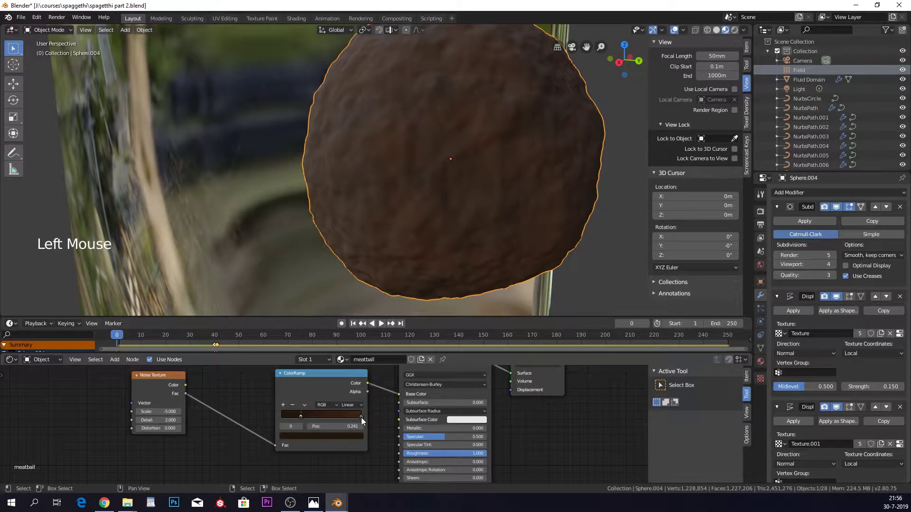
drag(360, 418, 327, 417)
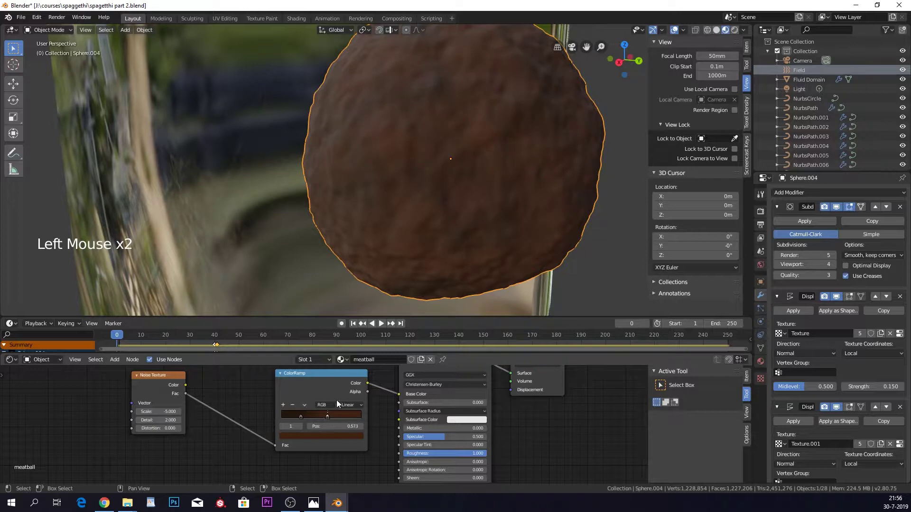
- Set the meatball material's Roughness to 0.1
scroll(497, 198, down, 4)
middle_drag(497, 198, 466, 201)
scroll(464, 203, up, 2)
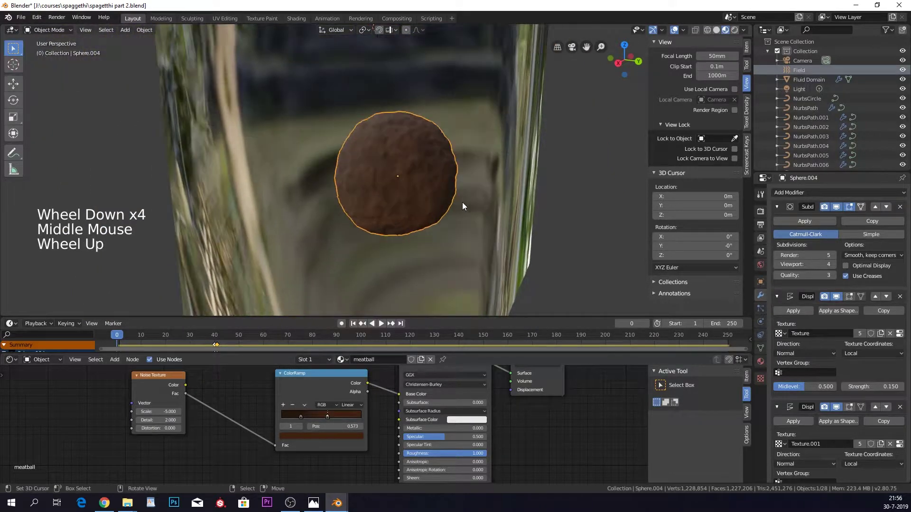
click(473, 454)
text(.1)
key(Return)
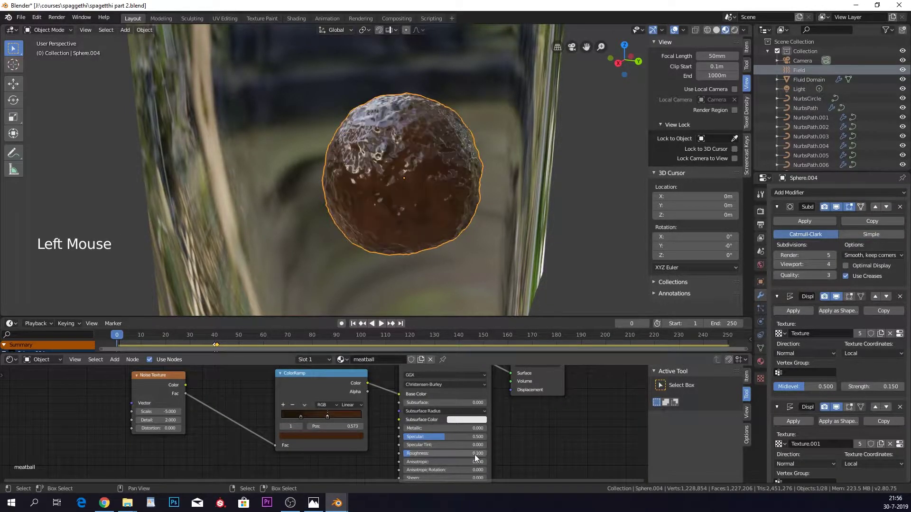
- Raise the meatball material's Roughness to 0.200
scroll(448, 190, down, 2)
middle_drag(429, 170, 554, 273)
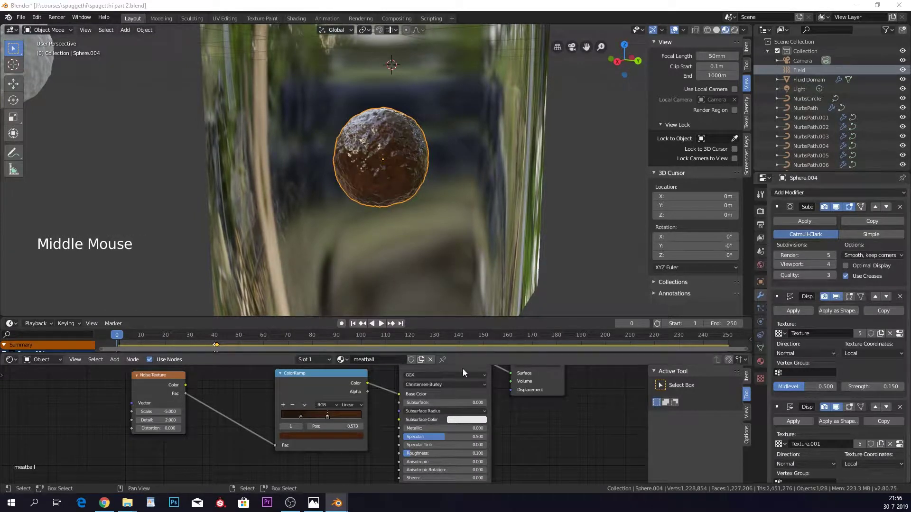
drag(467, 452, 468, 453)
scroll(472, 459, down, 3)
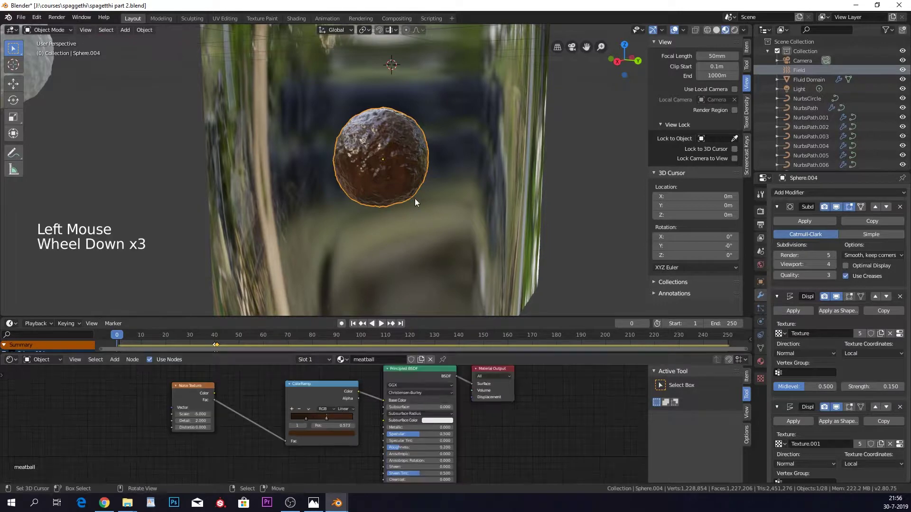
- Select the four untextured small spheres with Sphere.004 as the active object and link its meatball material to them
scroll(418, 188, down, 7)
middle_drag(420, 177, 359, 190)
middle_drag(359, 190, 363, 218)
scroll(315, 239, down, 1)
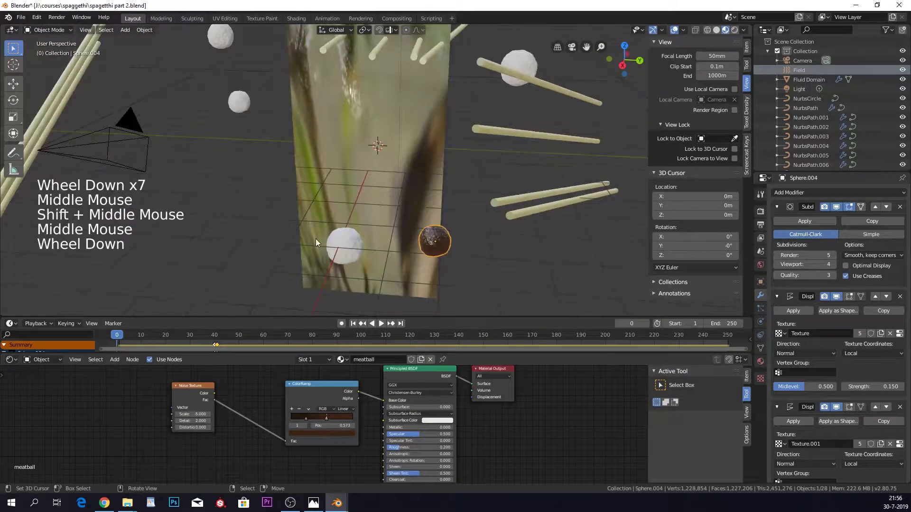
right_click(340, 246)
right_click(340, 247)
shift+right_click(520, 66)
shift+right_click(221, 36)
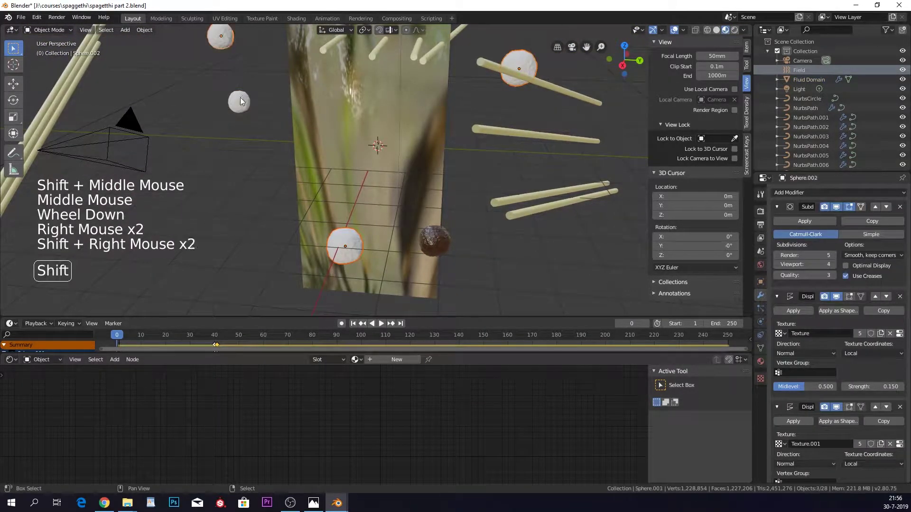
shift+right_click(240, 101)
shift+right_click(446, 247)
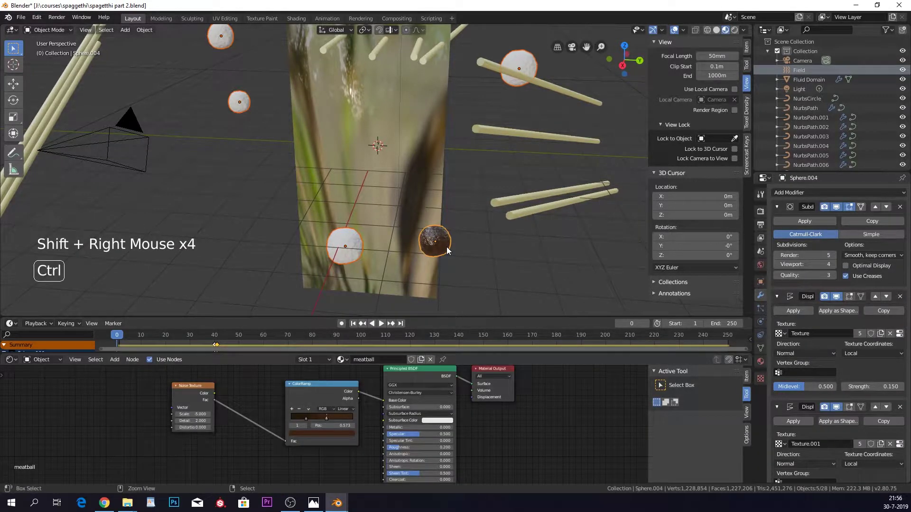
key(ctrl+l)
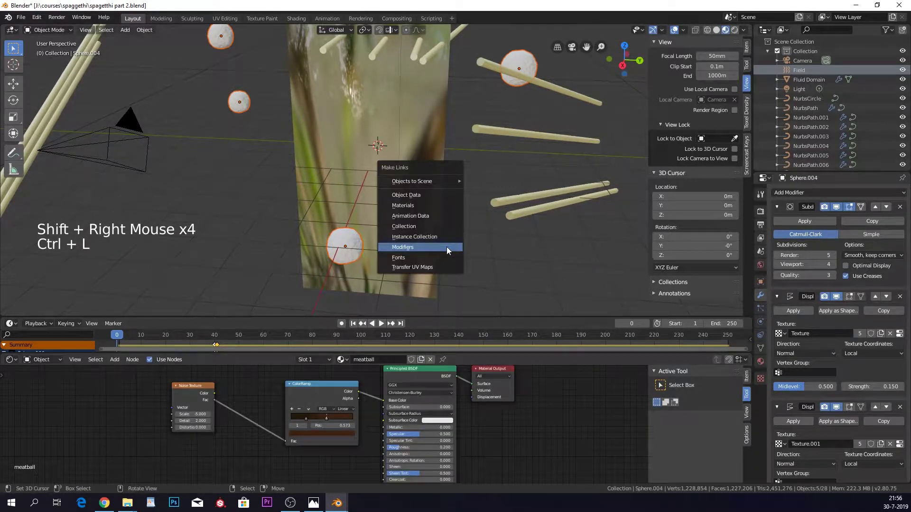
click(433, 218)
- Play the animation and move the current frame to 172, where the fluid splashes over the central sphere
scroll(434, 218, down, 3)
middle_drag(436, 219, 451, 238)
scroll(443, 224, up, 1)
middle_drag(438, 289, 442, 257)
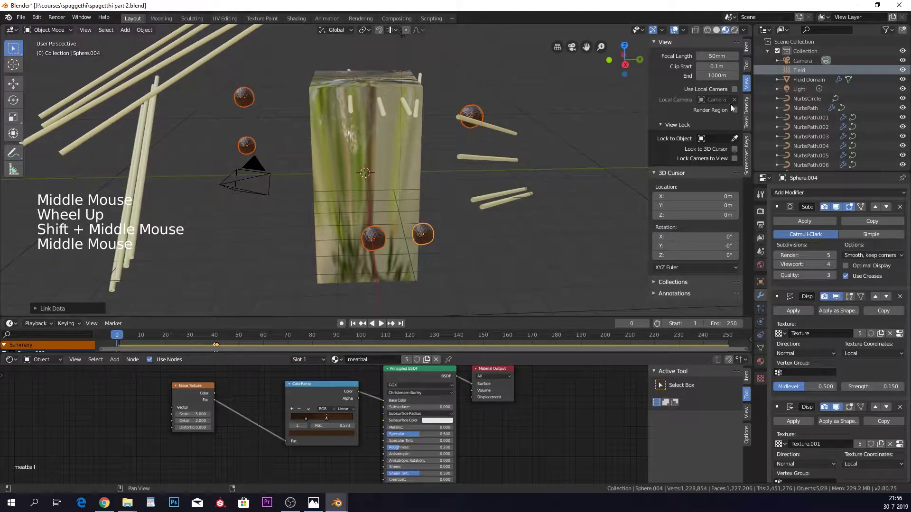
click(381, 323)
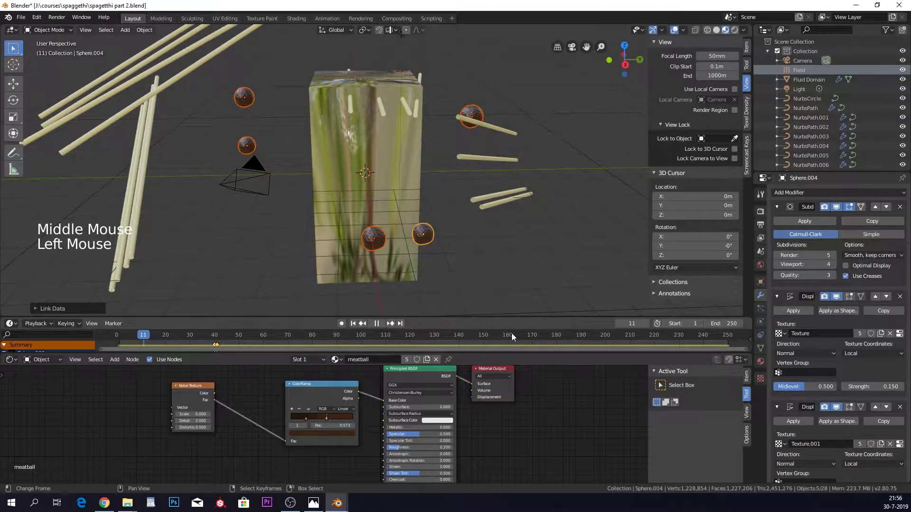
click(537, 335)
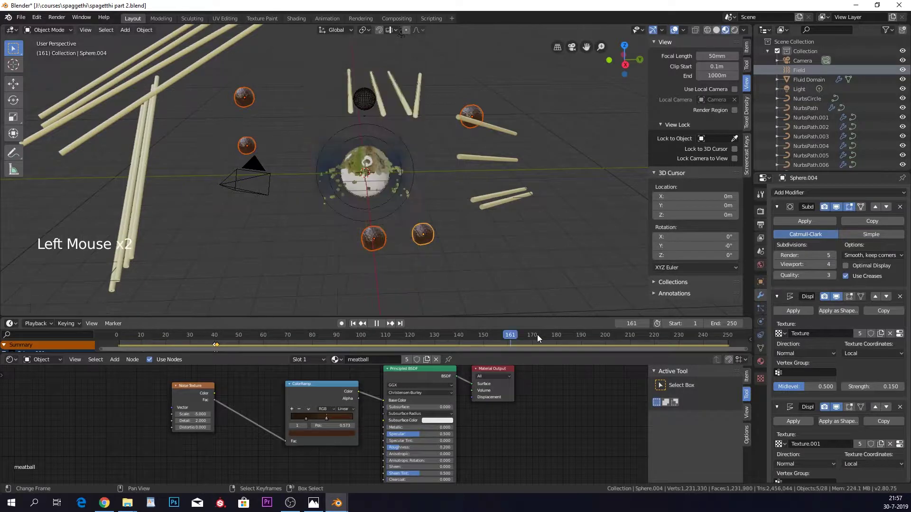
- Select the large central sphere and create a new material named ceramic for it
middle_drag(445, 269, 384, 190)
scroll(383, 190, up, 3)
right_click(344, 214)
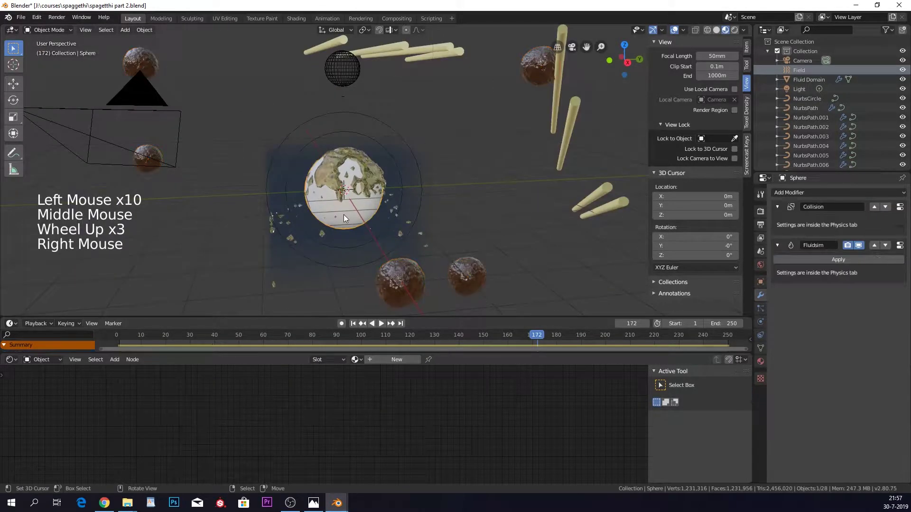
click(386, 359)
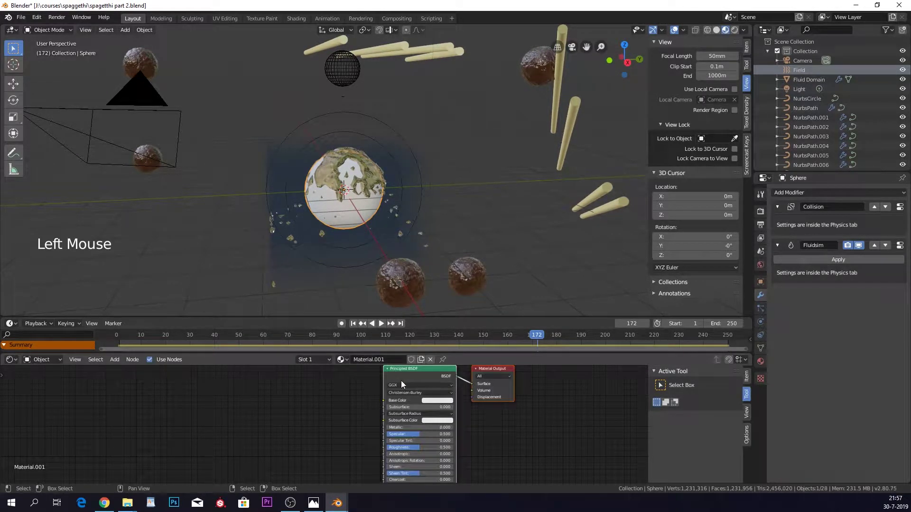
scroll(412, 398, up, 5)
click(371, 359)
text(cera)
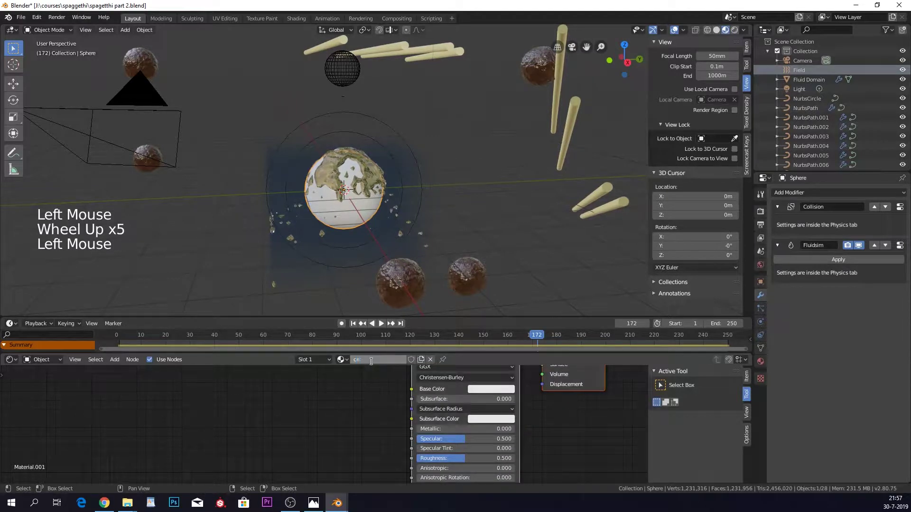
text(mic)
key(Return)
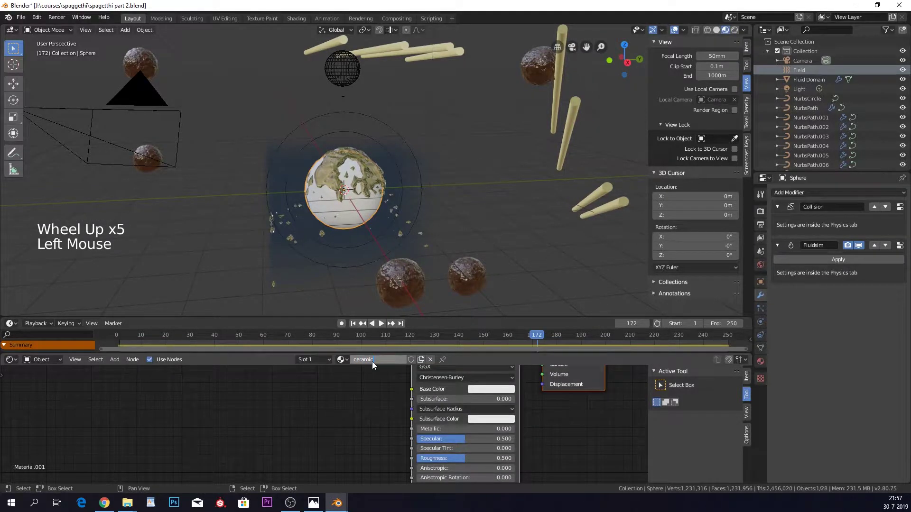
- Brighten the ceramic material's Base Color to near white with value 0.954
click(475, 387)
click(549, 268)
click(583, 420)
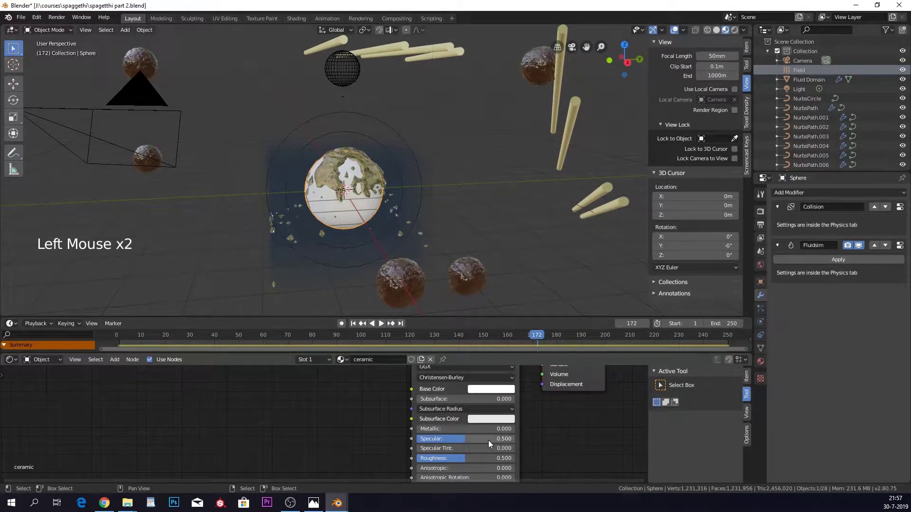
click(479, 389)
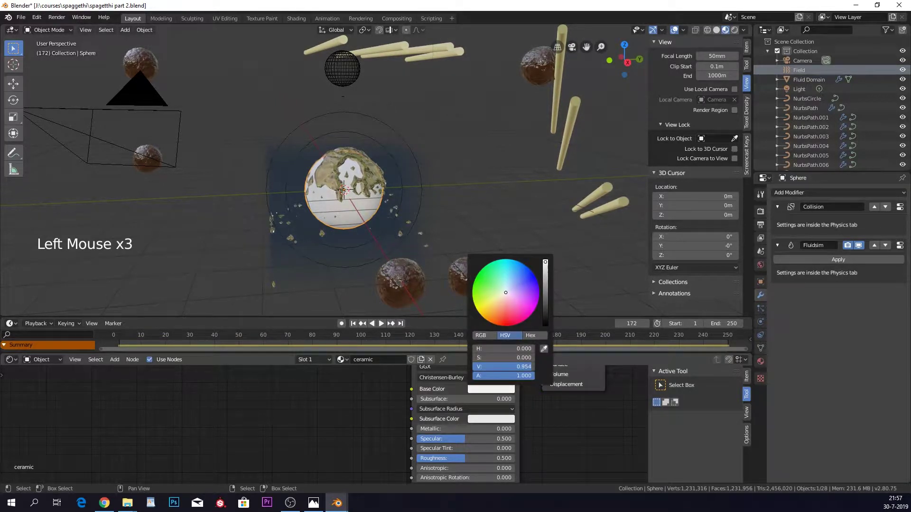
click(522, 455)
- Set the ceramic material's Roughness to 0.005
middle_drag(490, 444, 474, 418)
click(465, 432)
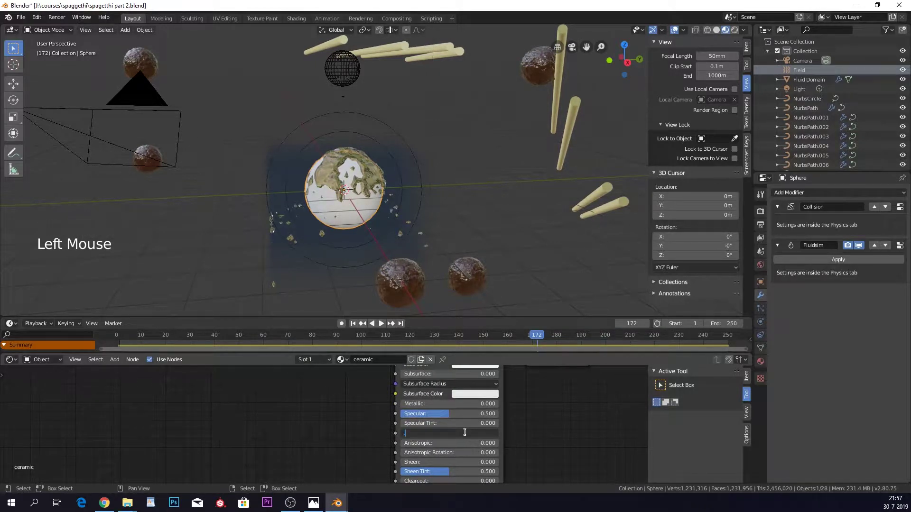
key(Return)
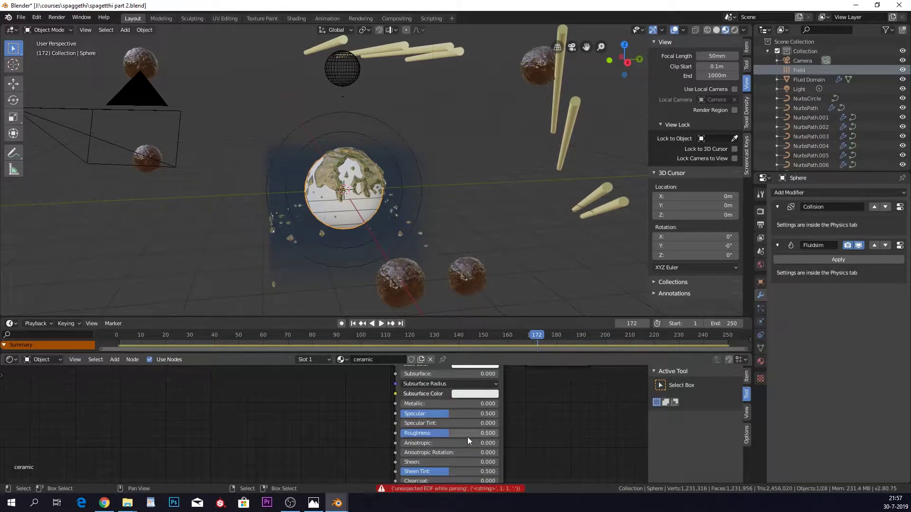
click(437, 431)
click(488, 433)
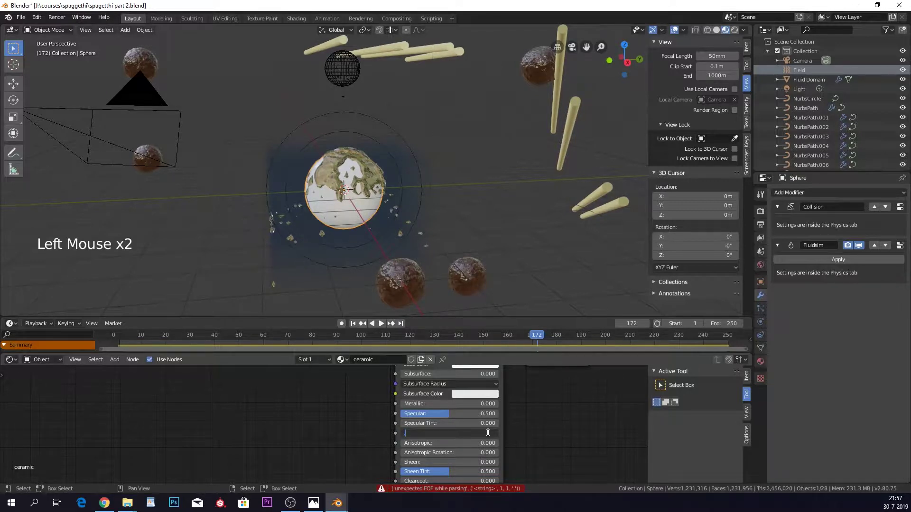
text(005)
click(594, 398)
middle_drag(370, 223, 413, 232)
scroll(384, 216, up, 4)
scroll(362, 215, down, 4)
middle_drag(544, 420, 544, 425)
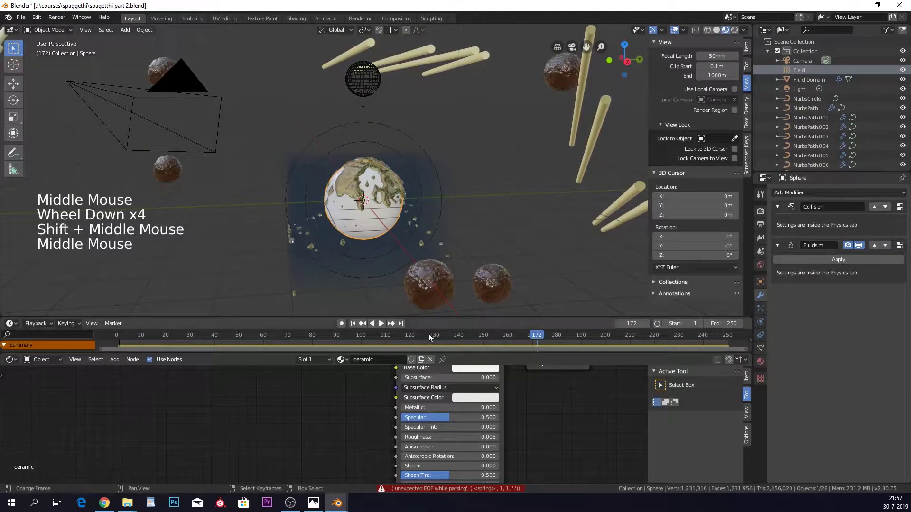
- Select the fluid mesh covering the central sphere and rename its material to ragu
scroll(409, 215, down, 1)
shift+middle_drag(409, 215, 402, 220)
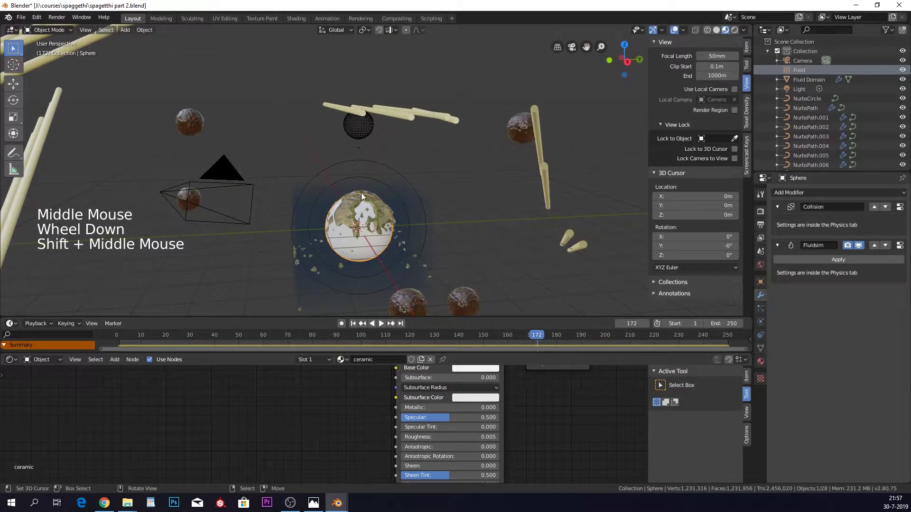
right_click(360, 218)
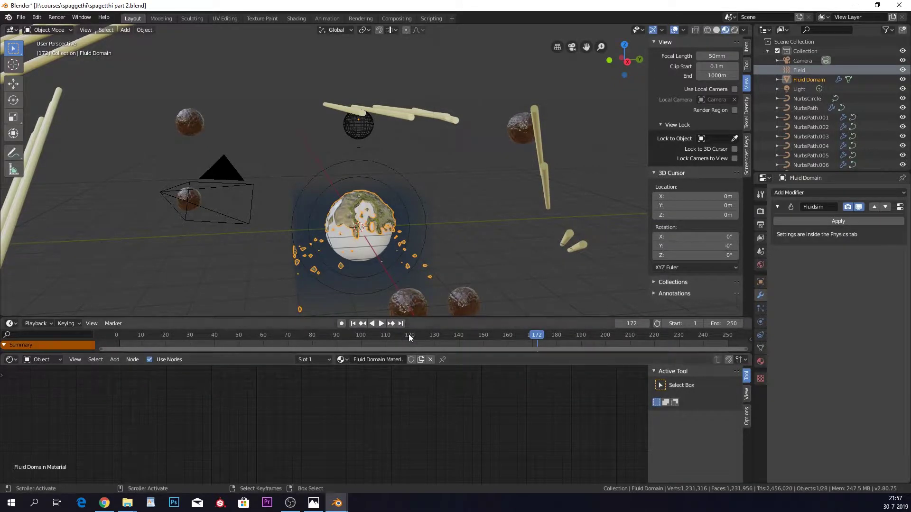
middle_click(583, 162)
scroll(549, 180, up, 3)
middle_drag(584, 162, 519, 143)
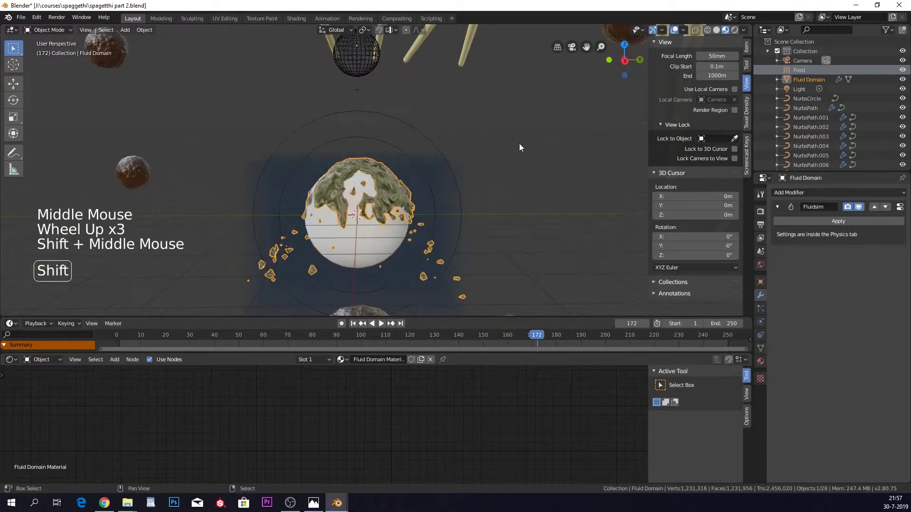
click(380, 360)
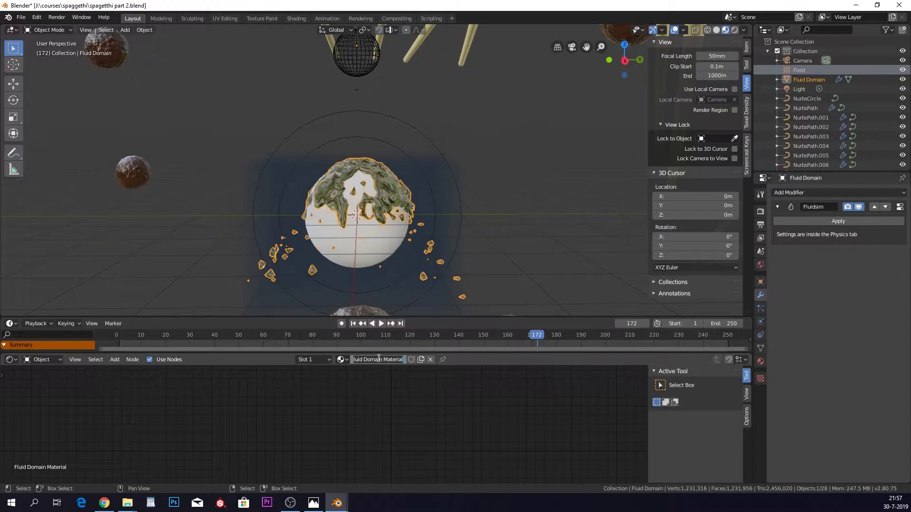
text(ragu)
key(Return)
- Add a Subdivision Surface modifier to the fluid mesh and set its Viewport subdivisions to 2
middle_drag(399, 308, 401, 283)
scroll(383, 234, up, 2)
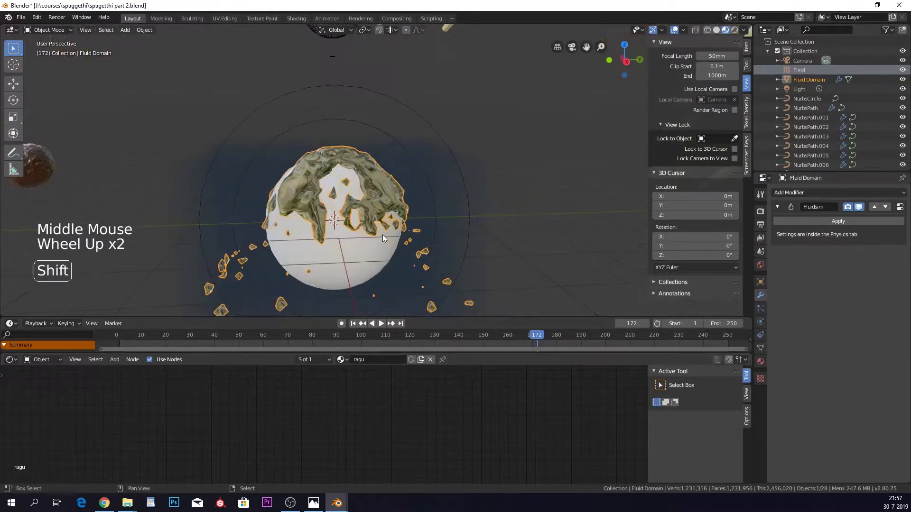
scroll(391, 249, up, 7)
shift+middle_drag(382, 234, 508, 183)
scroll(401, 223, up, 2)
scroll(437, 241, down, 4)
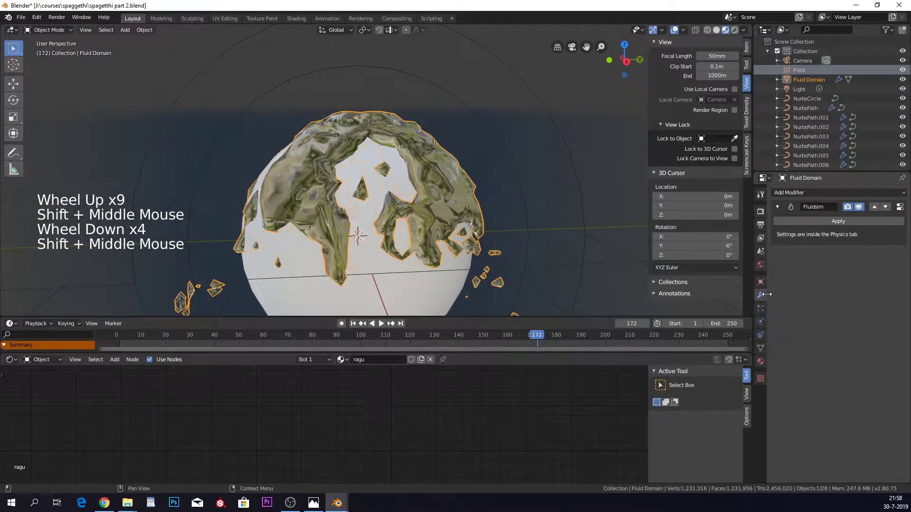
click(841, 193)
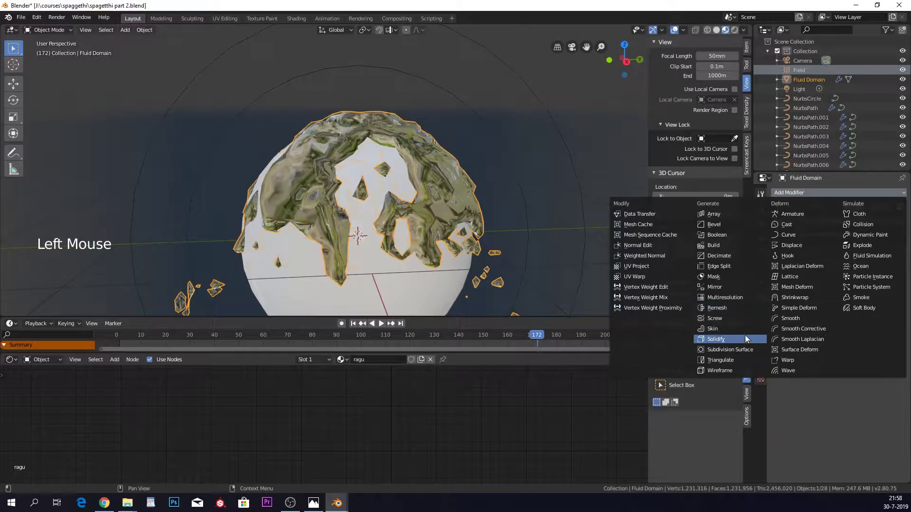
click(742, 349)
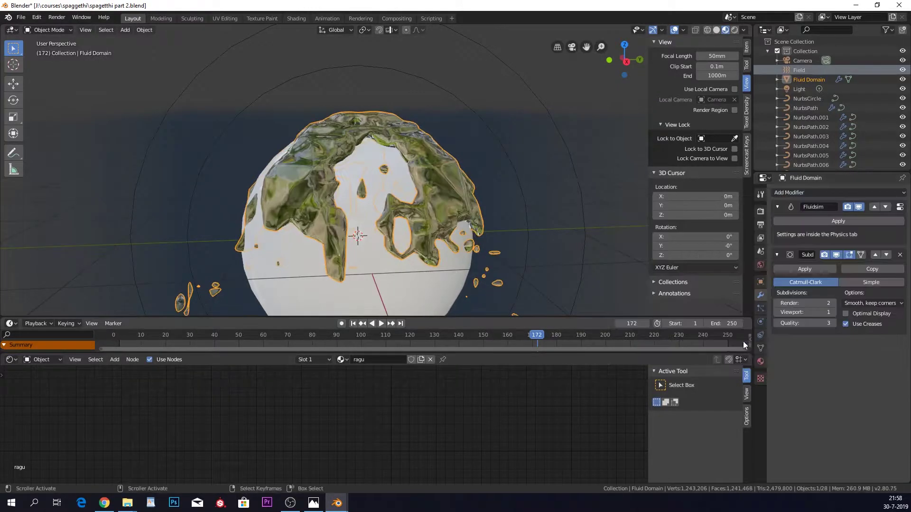
click(833, 314)
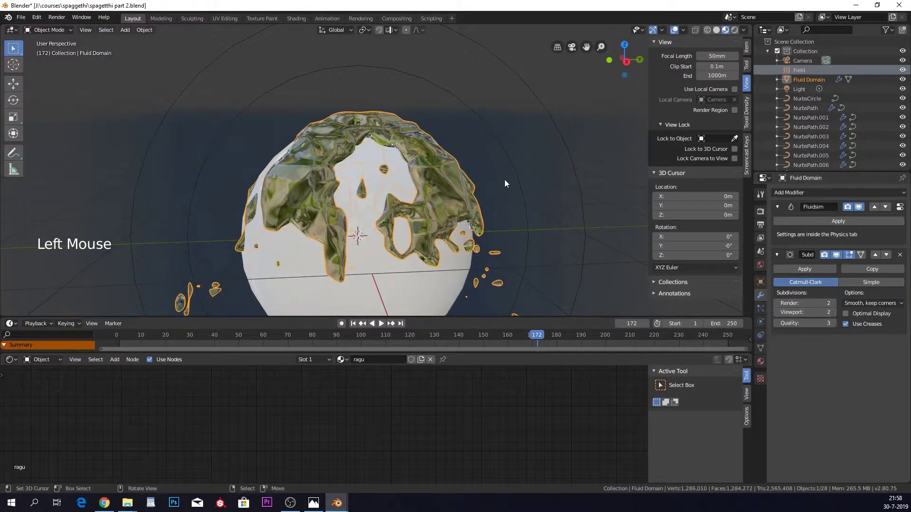
- Delete the Volume Absorption and Glass BSDF nodes from the ragu material
middle_drag(505, 179, 494, 164)
scroll(407, 161, down, 4)
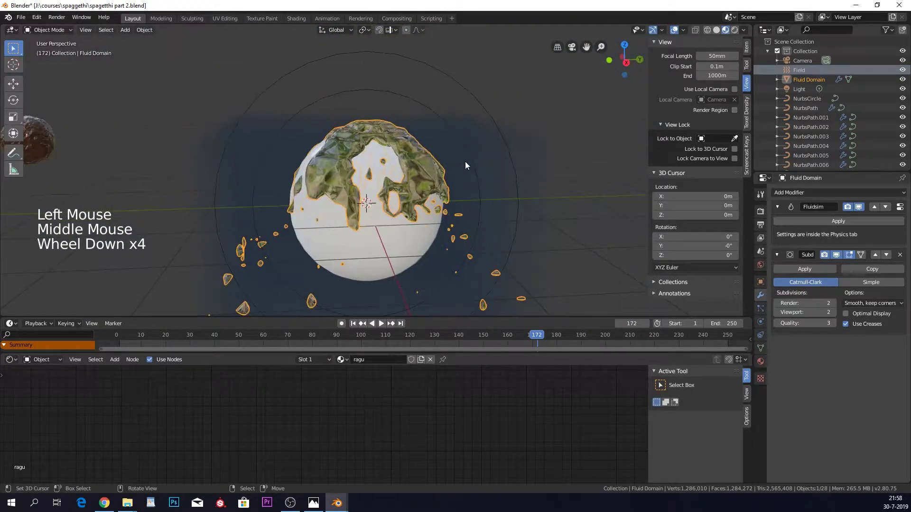
middle_drag(349, 187, 347, 184)
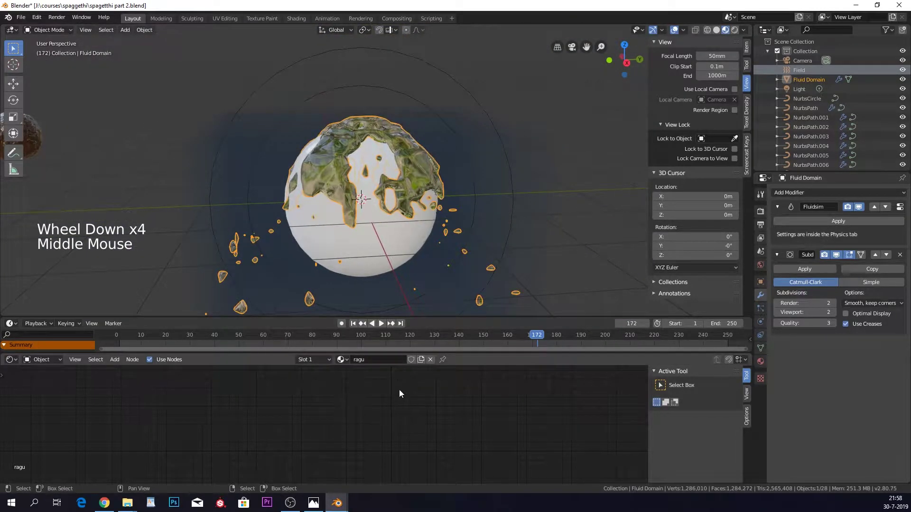
middle_drag(400, 393, 644, 410)
scroll(440, 415, down, 2)
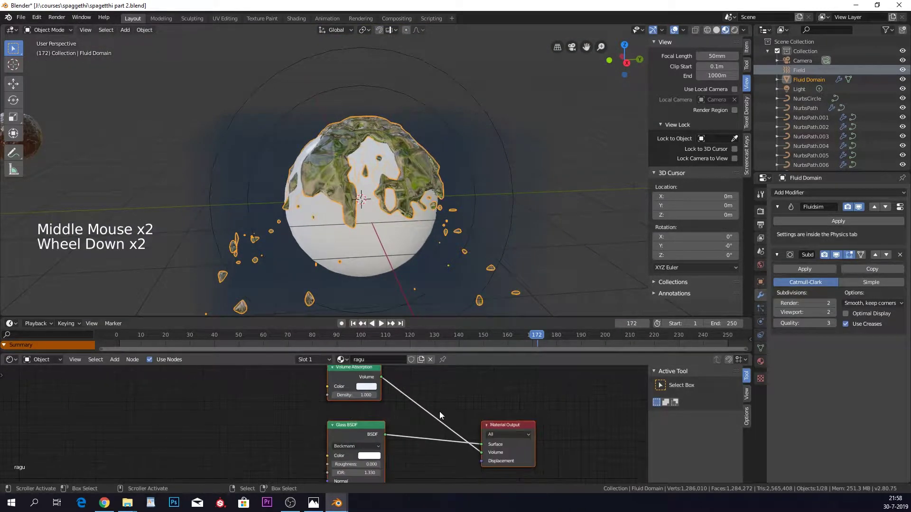
scroll(423, 411, down, 2)
middle_click(424, 411)
click(349, 378)
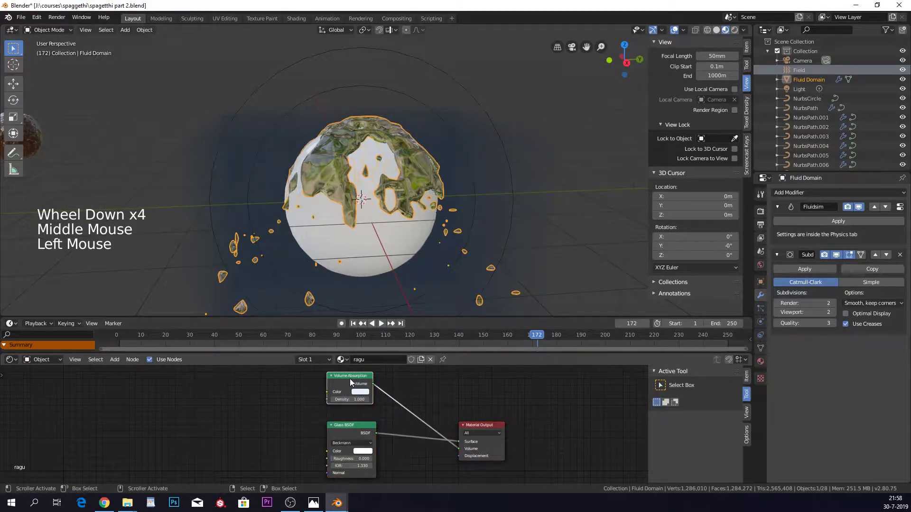
key(Delete)
click(340, 428)
key(Delete)
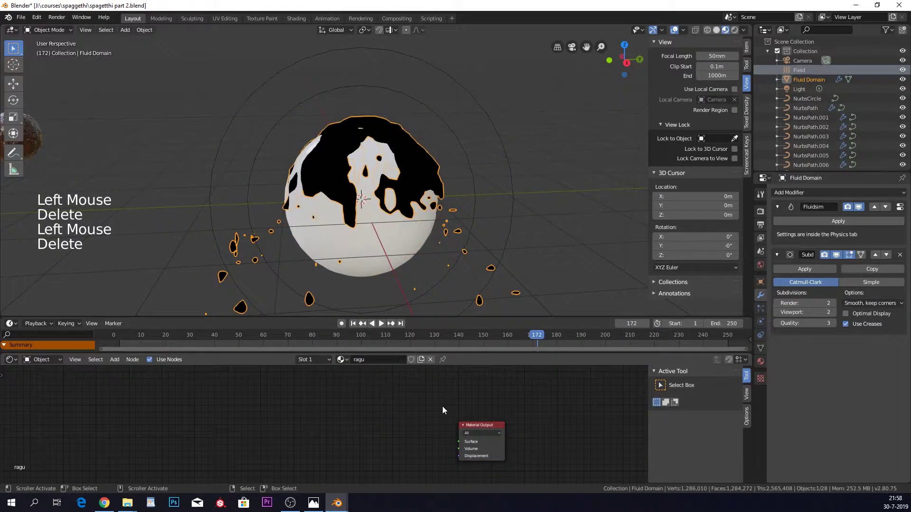
- Add a Principled BSDF node to the ragu material and connect its BSDF output to the Material Output's Surface
key(shift+a)
mouse_move(417, 399)
click(403, 383)
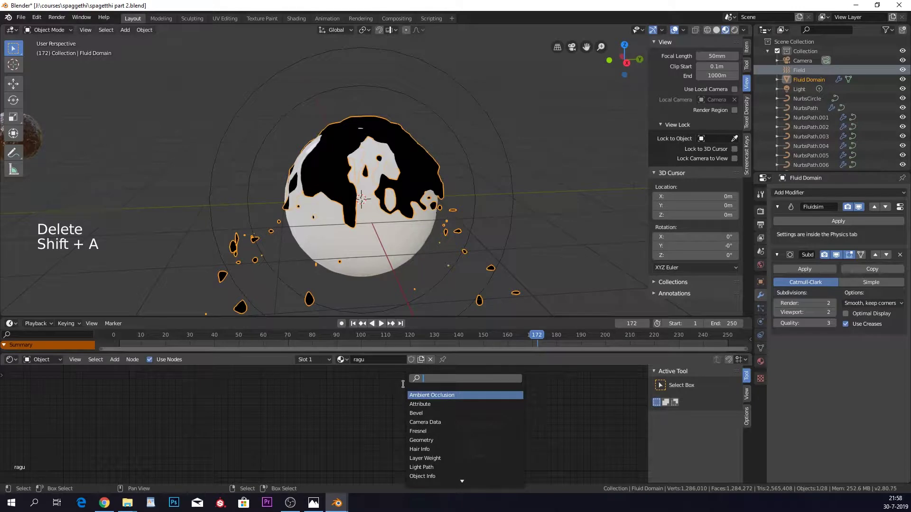
text(pri)
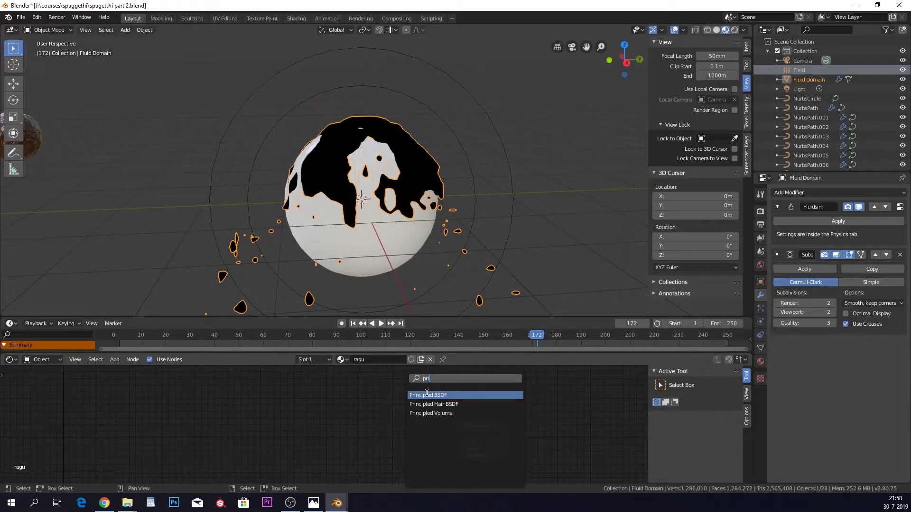
click(427, 395)
click(436, 413)
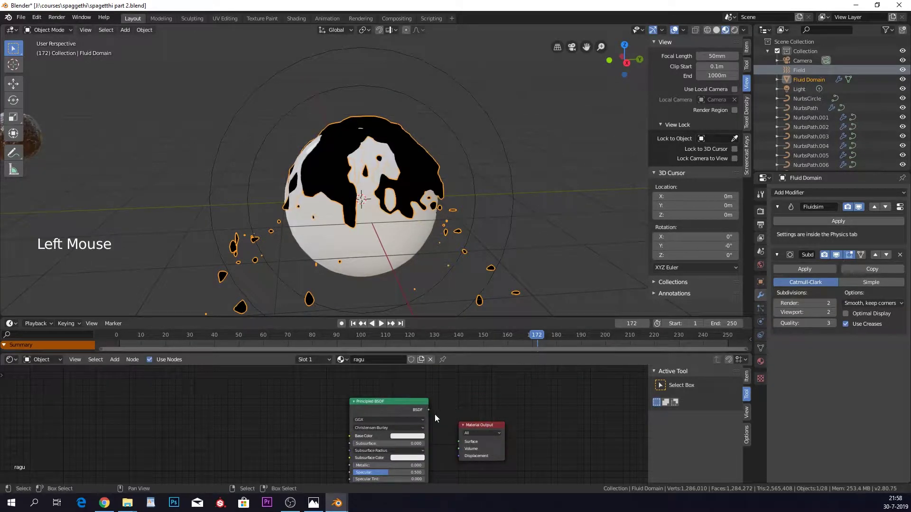
drag(429, 410, 457, 442)
- Switch the fluid to the meatball material and copy that material's Noise Texture and ColorRamp nodes
middle_drag(457, 442, 465, 414)
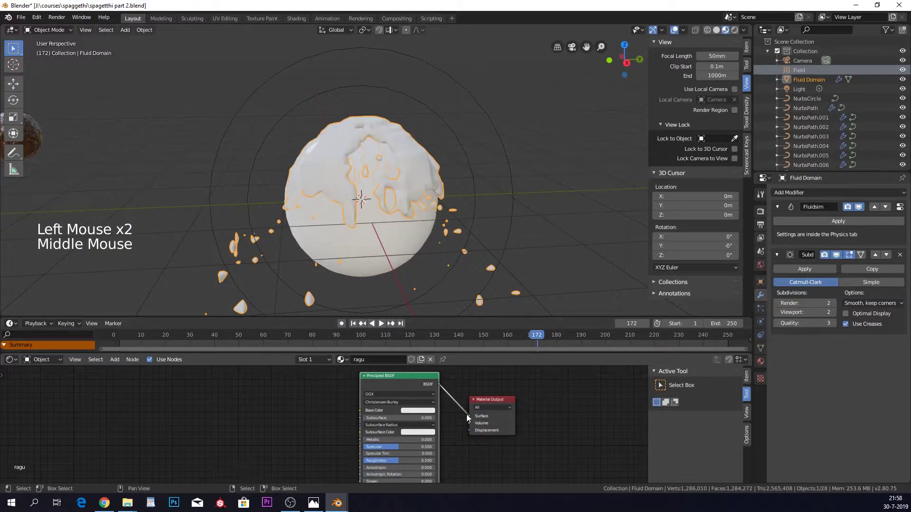
scroll(466, 414, up, 5)
middle_drag(382, 411, 444, 405)
scroll(444, 405, down, 1)
middle_drag(370, 394, 371, 406)
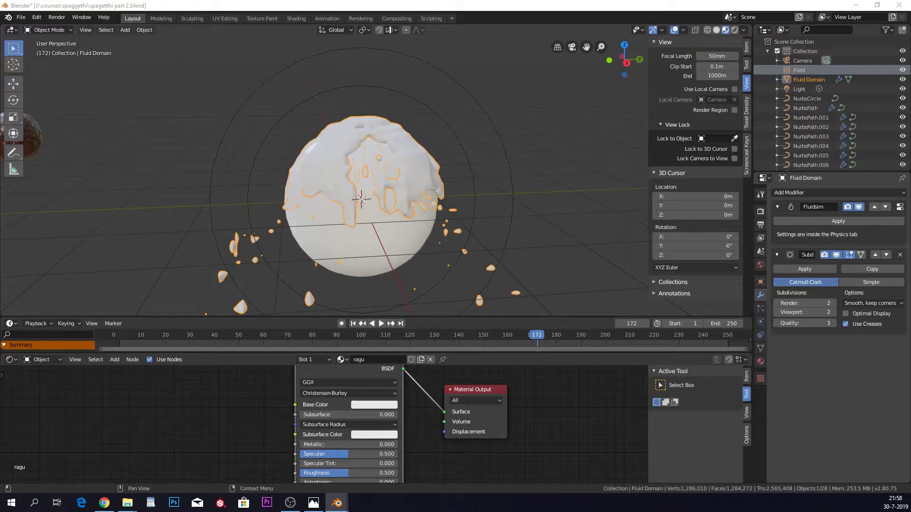
middle_drag(198, 478, 259, 482)
click(341, 363)
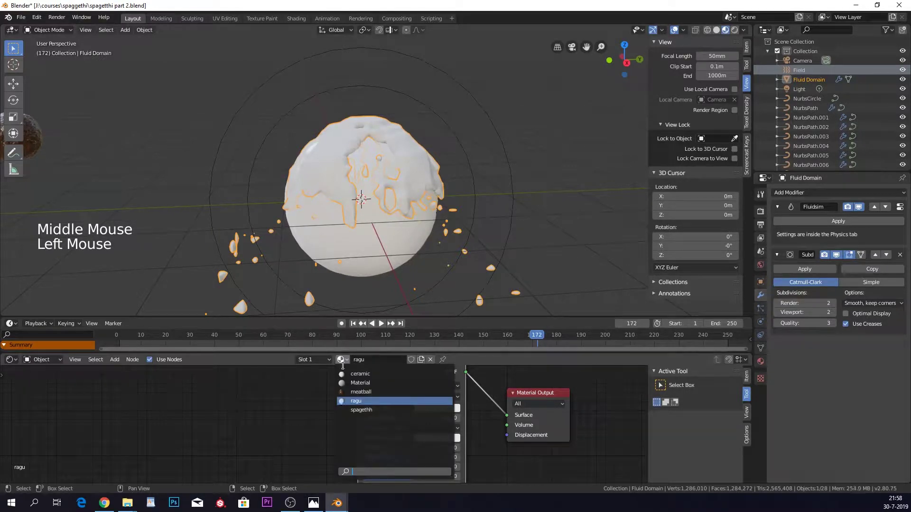
click(371, 389)
scroll(293, 398, down, 5)
scroll(293, 398, down, 4)
middle_drag(124, 386, 161, 386)
shift+click(145, 382)
click(102, 379)
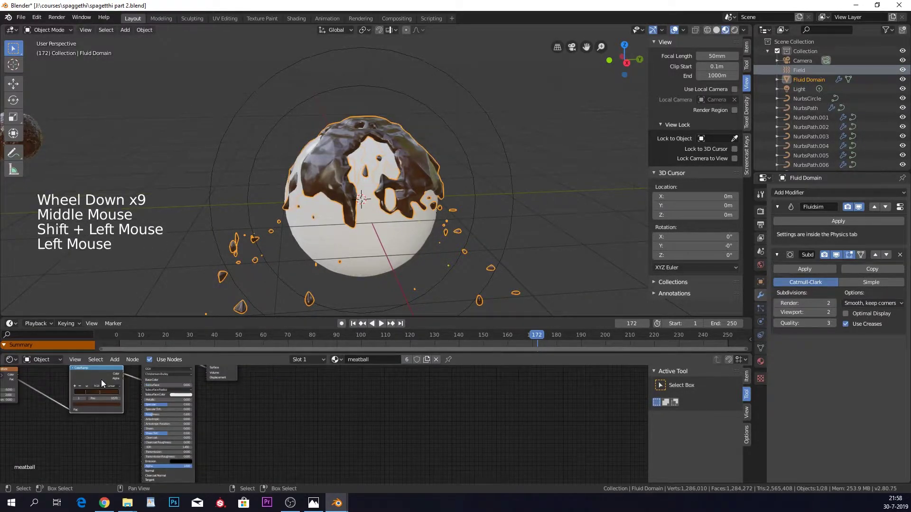
shift+middle_drag(101, 379, 180, 396)
shift+click(100, 383)
key(ctrl+c)
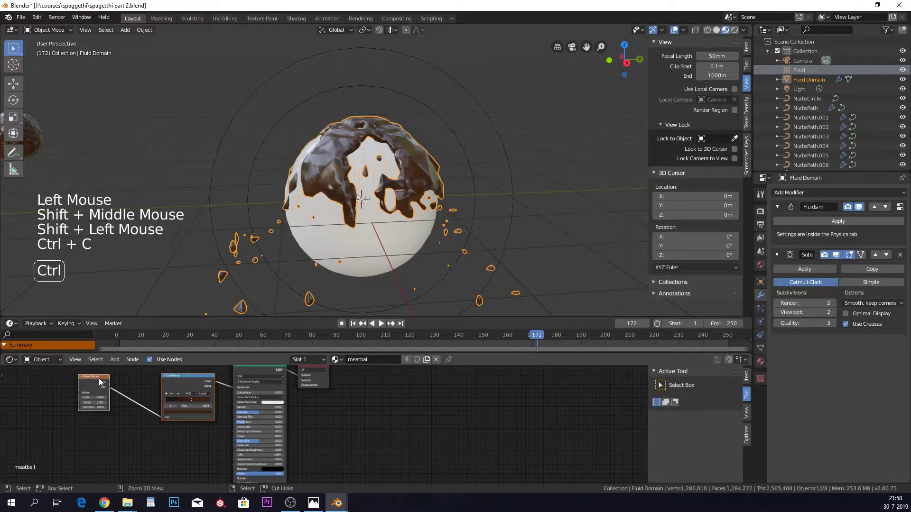
- Reassign the ragu material to the fluid, paste the copied nodes into it and place them beside the Principled BSDF
click(336, 360)
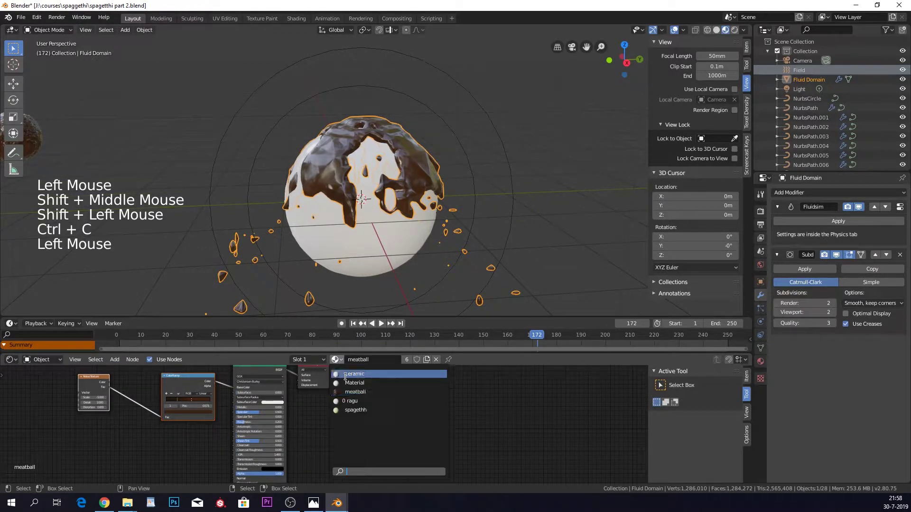
click(363, 401)
click(212, 423)
key(ctrl+v)
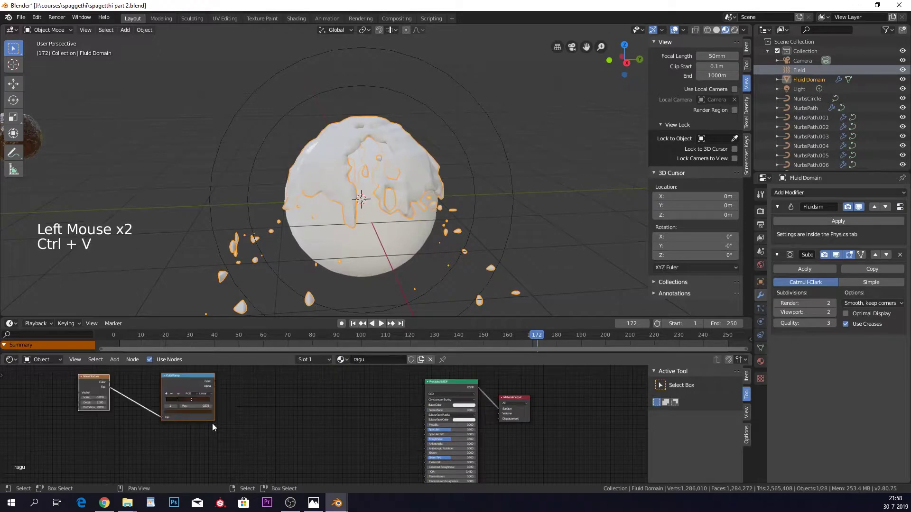
drag(181, 380, 377, 396)
- Connect the ColorRamp's Color output to the Principled BSDF's Base Color and move the Noise Texture node closer to the ramp
scroll(416, 405, up, 8)
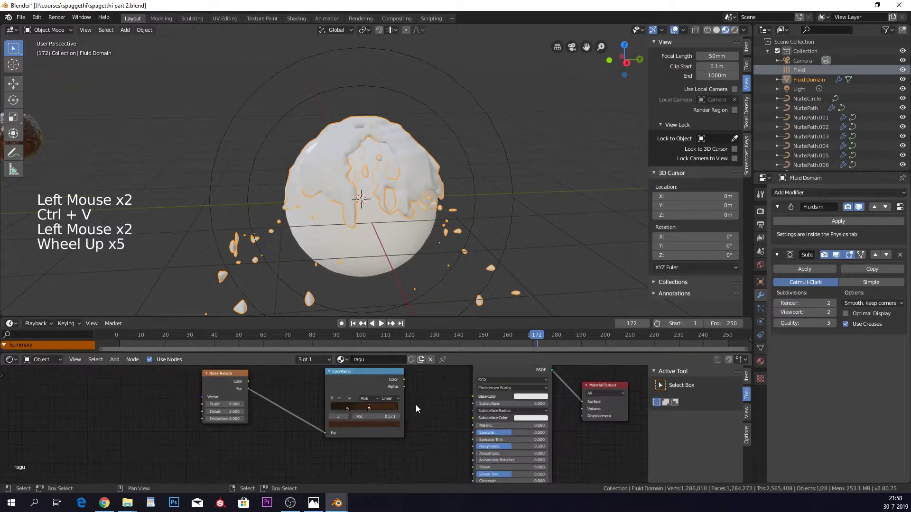
shift+middle_drag(416, 405, 400, 417)
drag(390, 403, 477, 423)
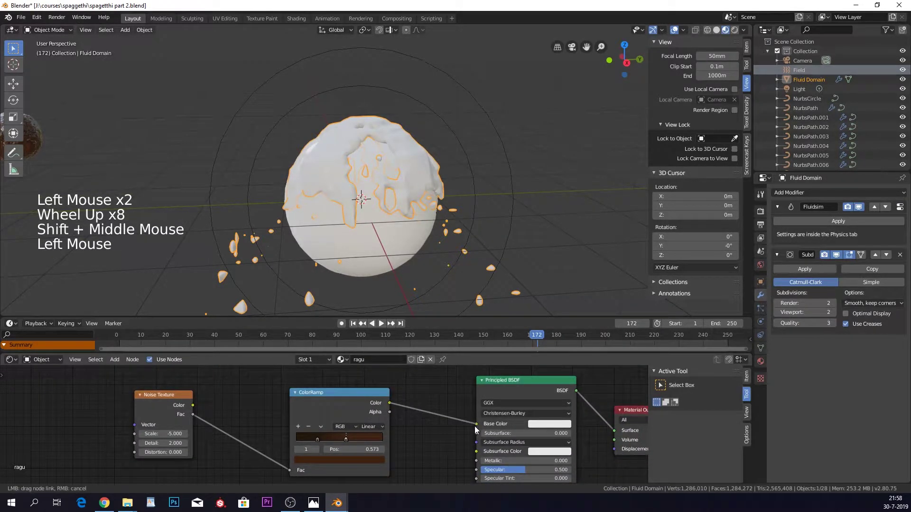
middle_drag(441, 441, 423, 416)
click(161, 383)
drag(161, 382, 191, 404)
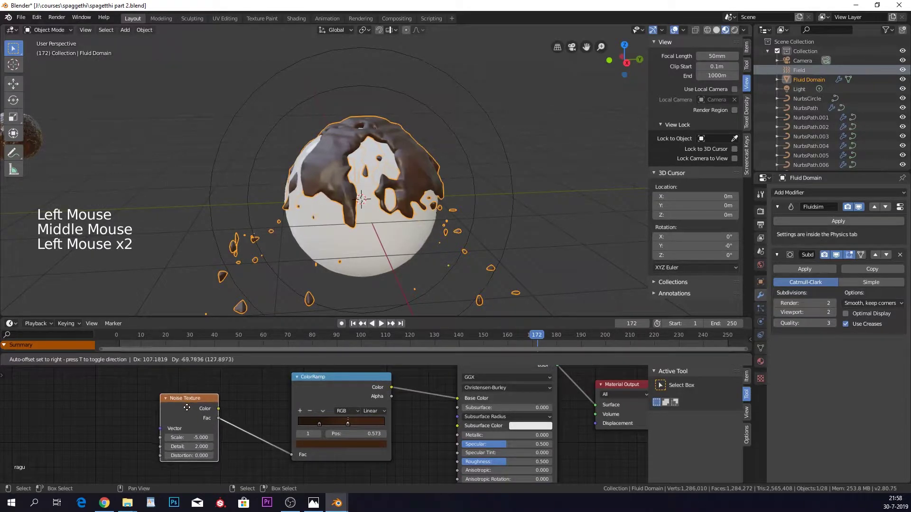
- Recolor the ragu ColorRamp's first stop to orange-red with hue 0.044, saturation 0.811 and value 0.907
scroll(271, 398, up, 6)
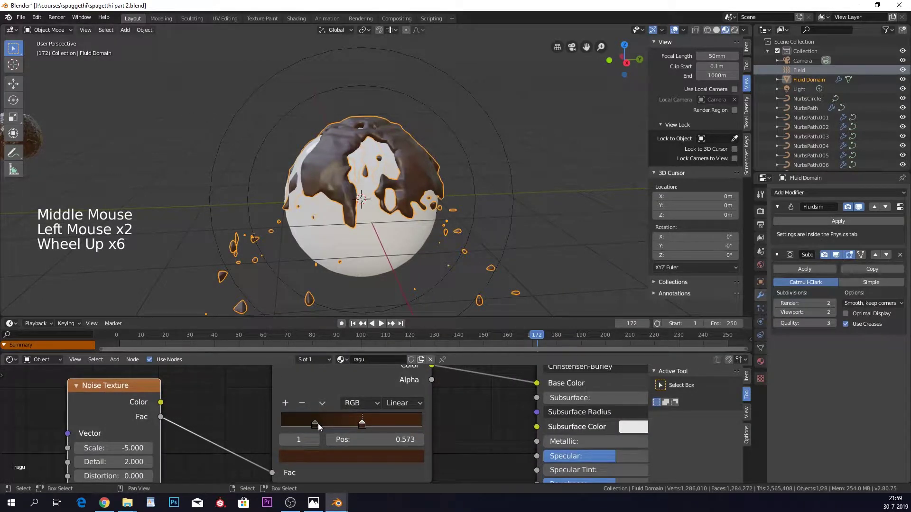
click(317, 423)
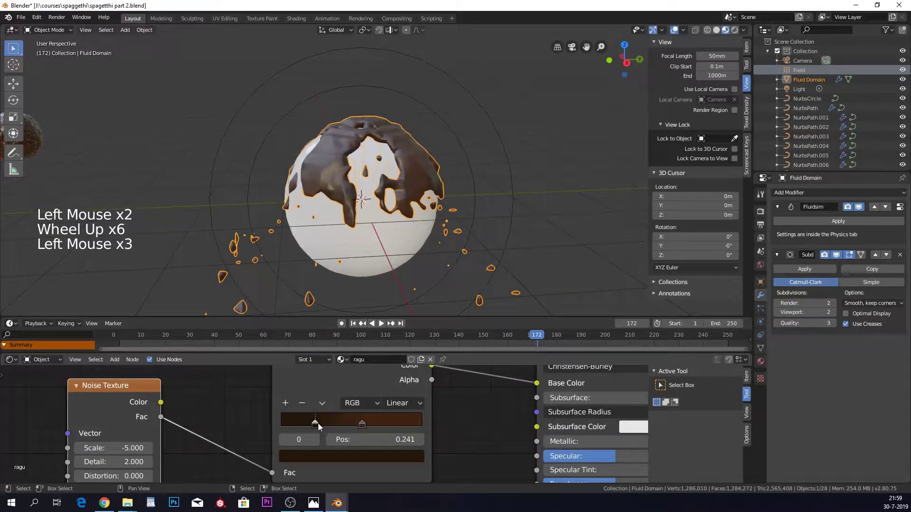
click(339, 456)
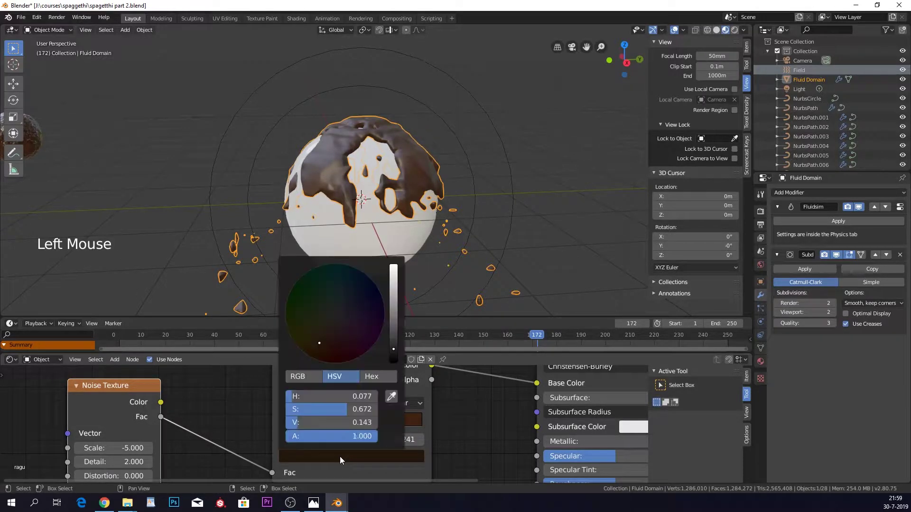
drag(397, 340, 393, 283)
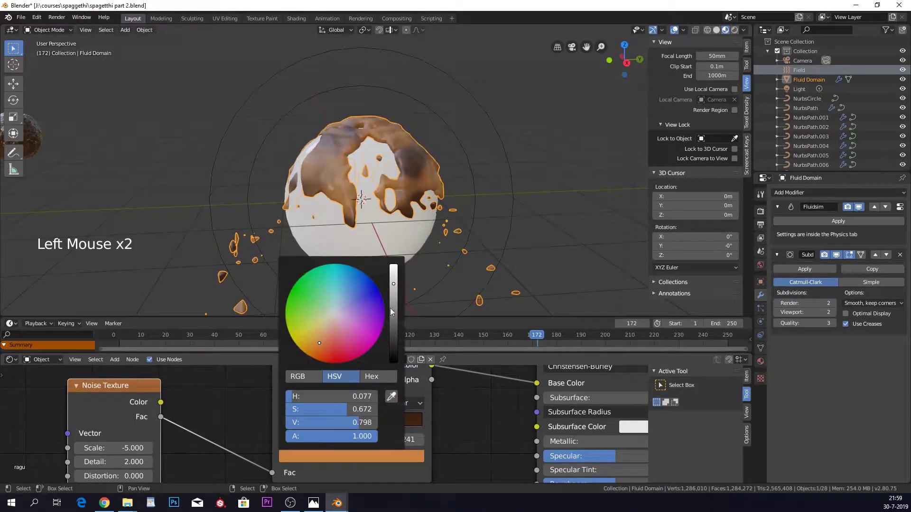
drag(322, 342, 322, 342)
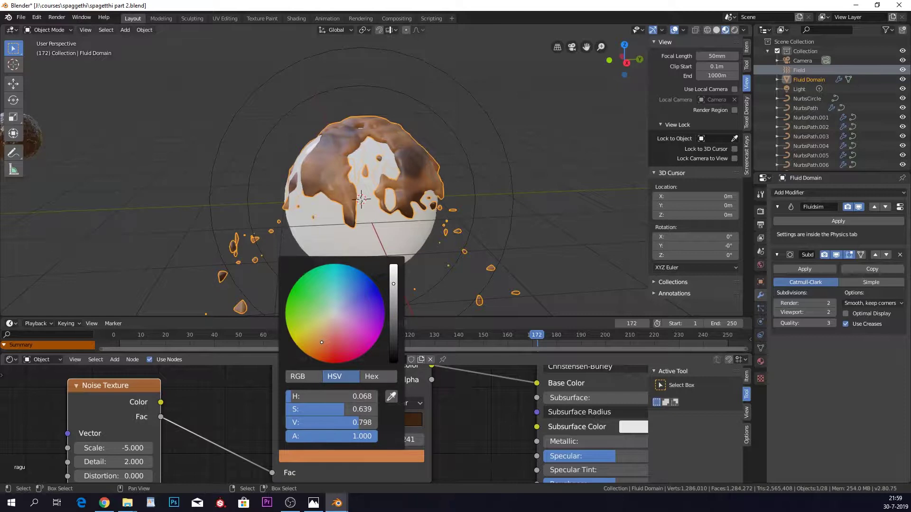
drag(393, 283, 393, 273)
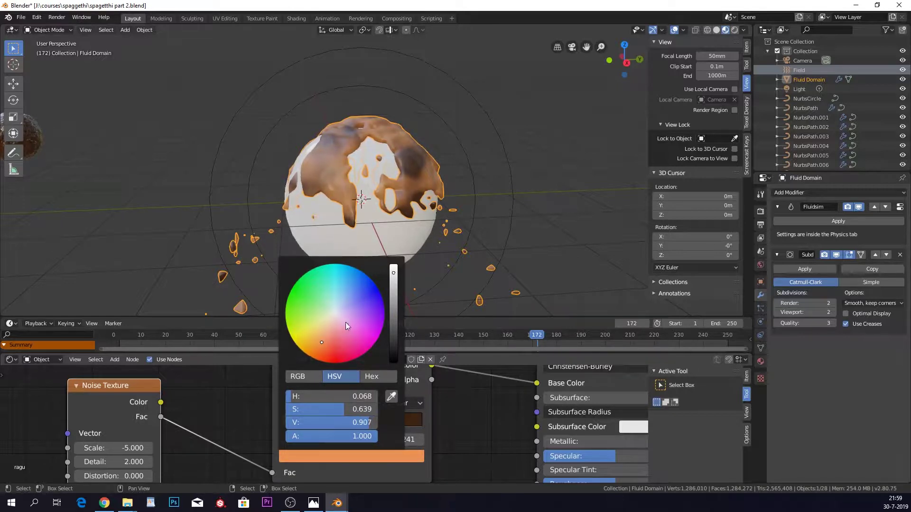
drag(322, 342, 324, 352)
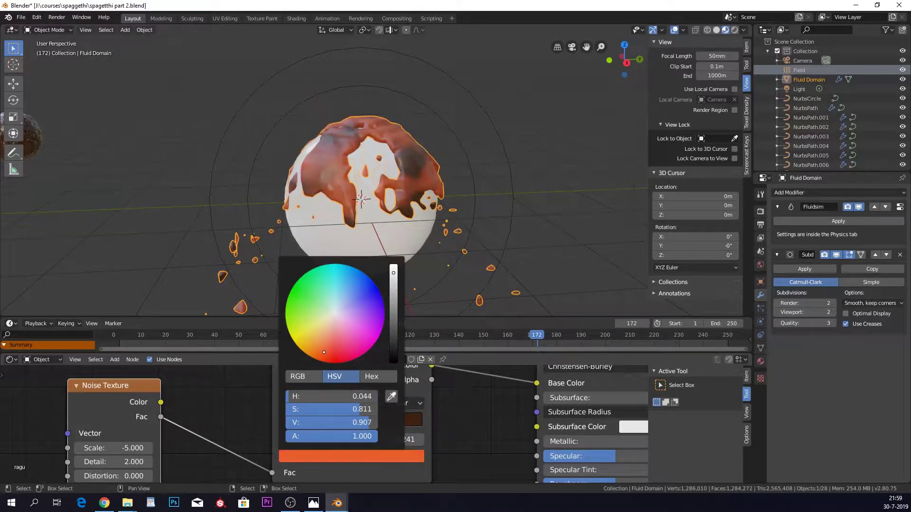
click(411, 384)
- Move the ragu ColorRamp's dark stop to position 0.741 and recolor it dark red with hue 0.032 and saturation 0.807
click(366, 427)
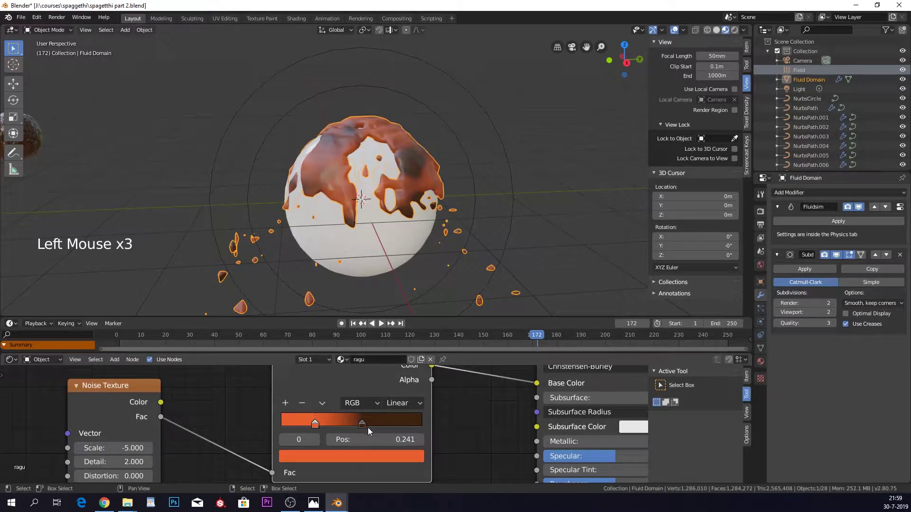
drag(368, 428, 415, 430)
click(414, 460)
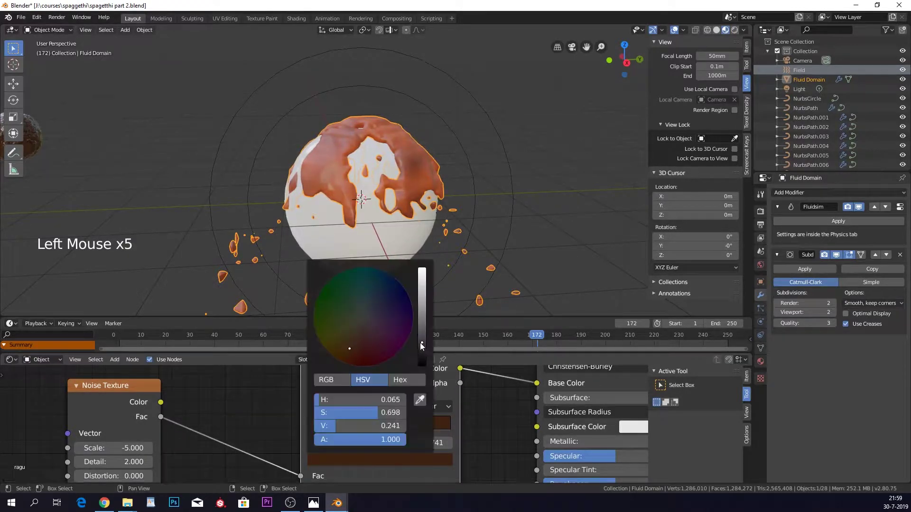
drag(421, 345, 421, 306)
drag(349, 350, 355, 356)
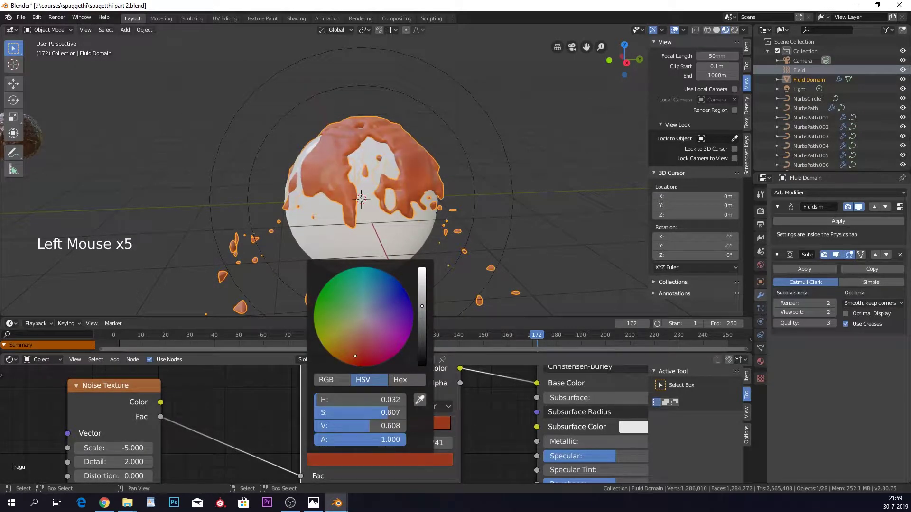
mouse_move(425, 306)
mouse_down()
mouse_move(424, 283)
mouse_move(422, 319)
mouse_up()
click(499, 406)
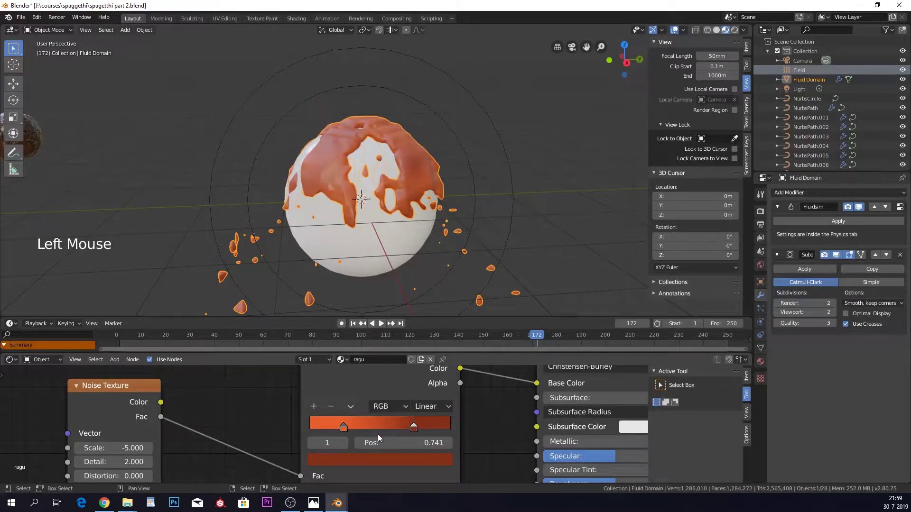
- Set the Scale of the Noise Texture feeding the ragu ColorRamp to 3.1
middle_drag(378, 434, 237, 421)
scroll(275, 403, up, 1)
scroll(228, 421, up, 1)
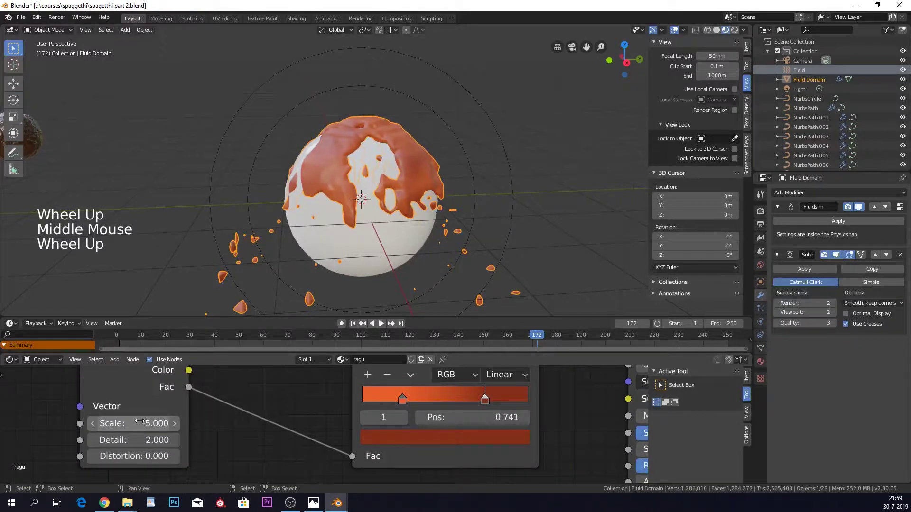
drag(139, 421, 102, 422)
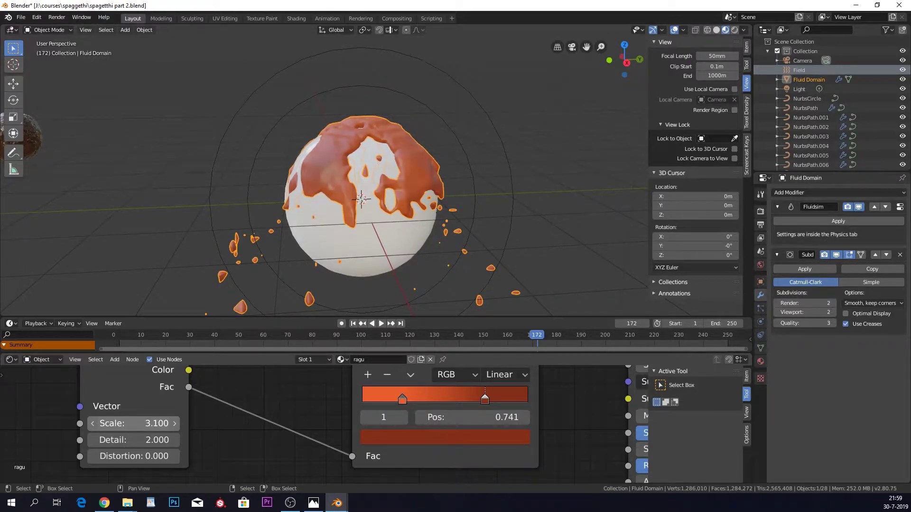
middle_drag(166, 416, 159, 422)
middle_drag(332, 266, 380, 208)
scroll(414, 242, down, 3)
- Shift the ColorRamp's dark red stop to position 0.845 and inspect the ragu color on the sphere up close
drag(483, 401, 495, 403)
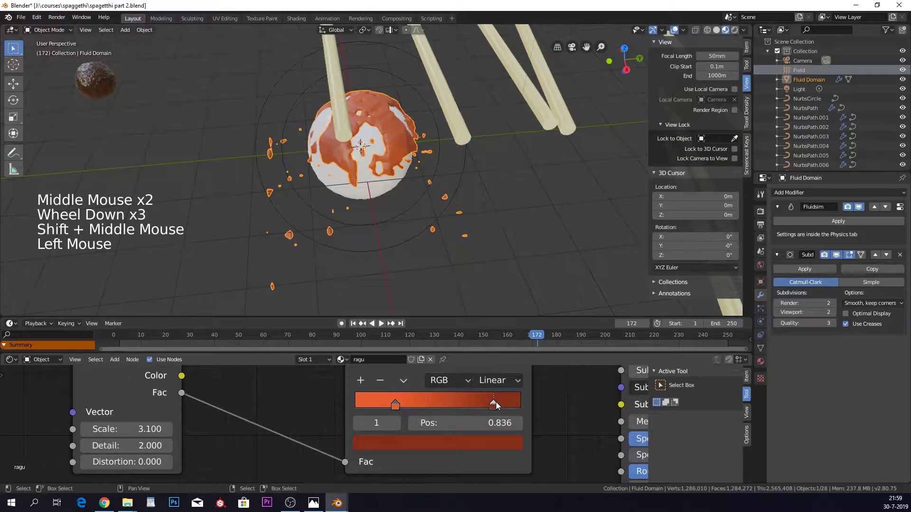
middle_drag(456, 209, 417, 199)
scroll(417, 199, up, 6)
middle_drag(491, 186, 400, 212)
scroll(446, 216, down, 2)
scroll(508, 165, up, 1)
scroll(508, 165, up, 4)
shift+scroll(508, 165, up, 1)
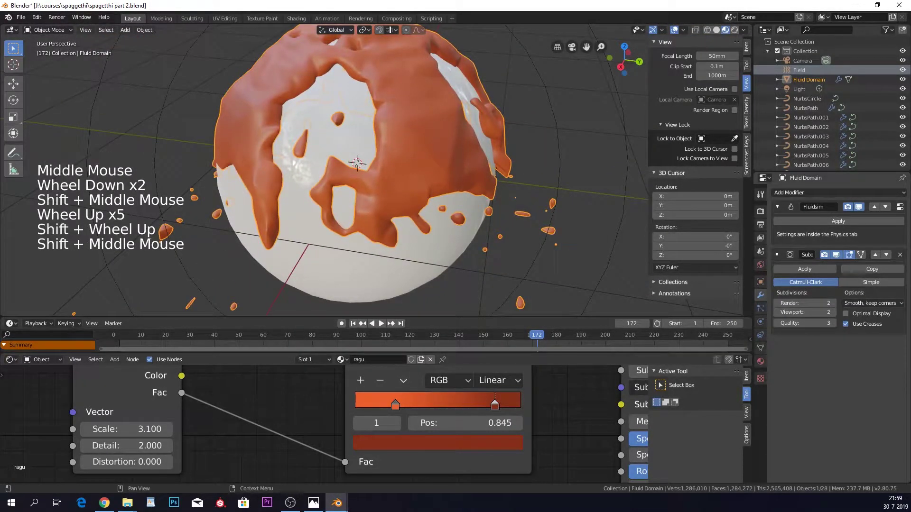
- Enlarge the node editor area and move the Material Output node farther from the Principled BSDF
middle_drag(636, 412, 441, 401)
scroll(521, 403, down, 8)
scroll(521, 403, down, 2)
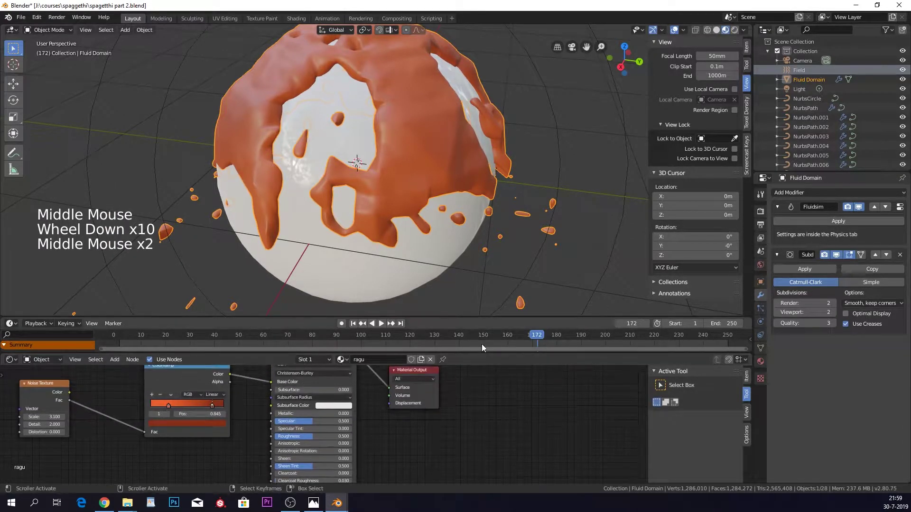
drag(492, 317, 494, 244)
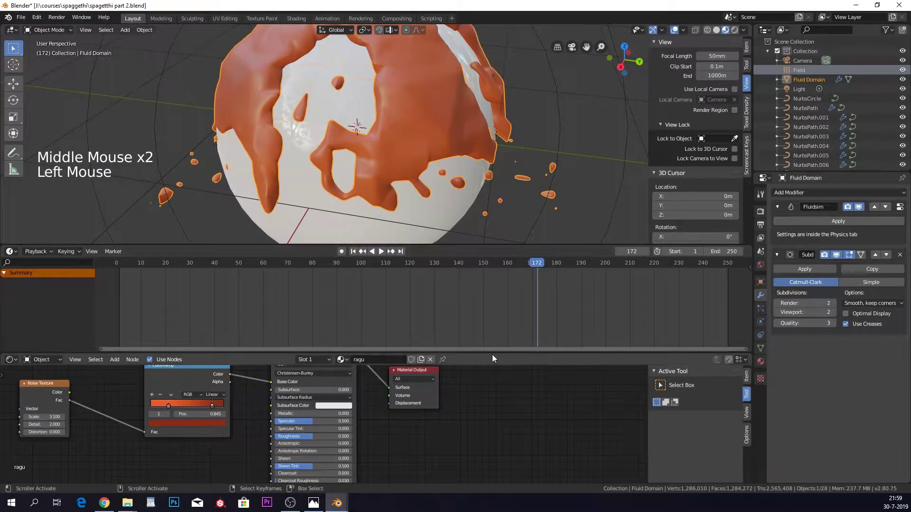
drag(491, 353, 491, 306)
middle_drag(453, 401, 468, 405)
scroll(534, 386, up, 4)
middle_drag(534, 386, 449, 386)
drag(475, 352, 593, 351)
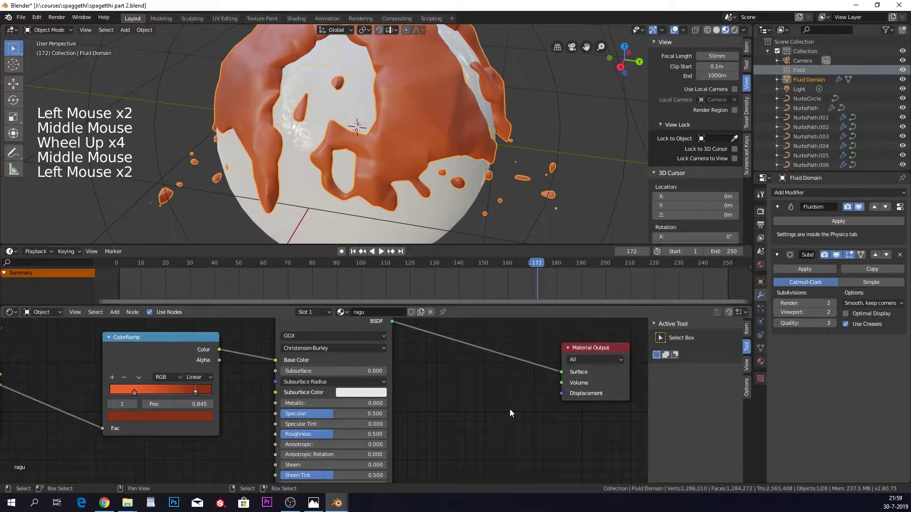
- Try a Voronoi Texture node's Fac output as the Material Output's Displacement, and delete the node
key(shift+a)
mouse_move(501, 404)
text(noi)
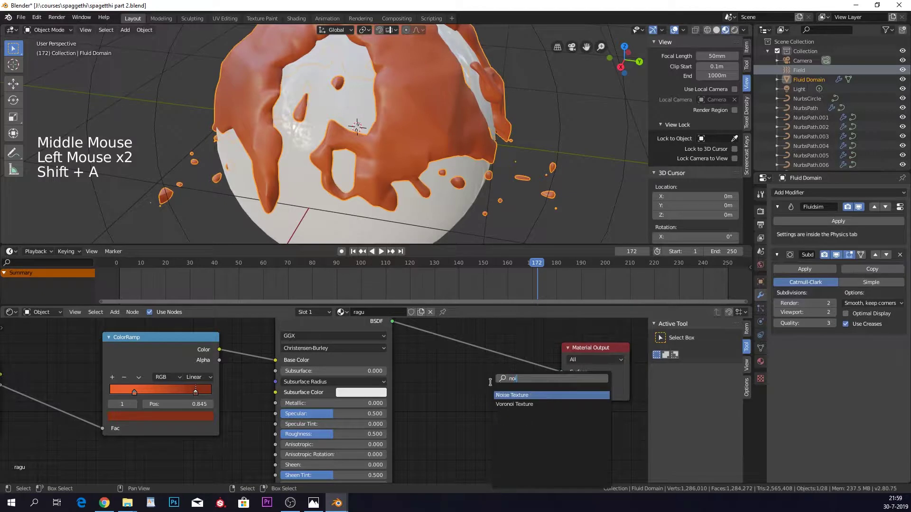
key(Return)
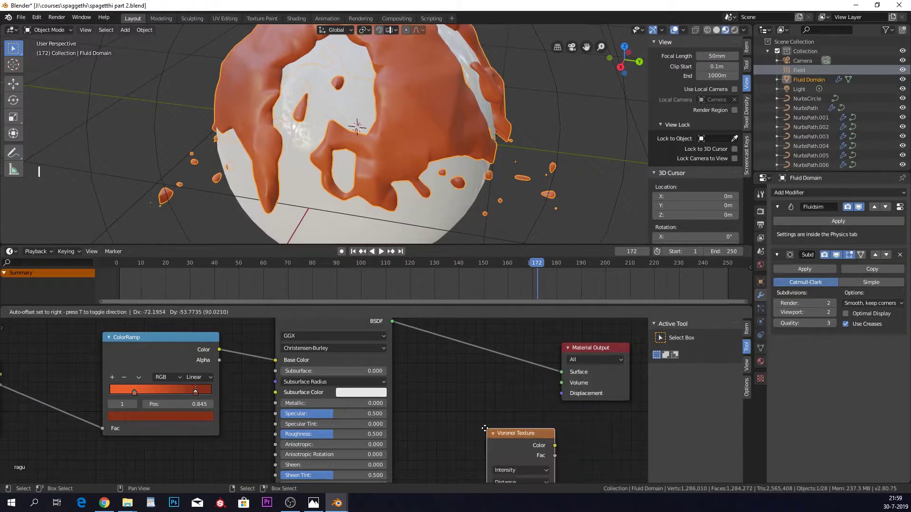
drag(516, 459, 559, 395)
middle_drag(560, 395, 526, 375)
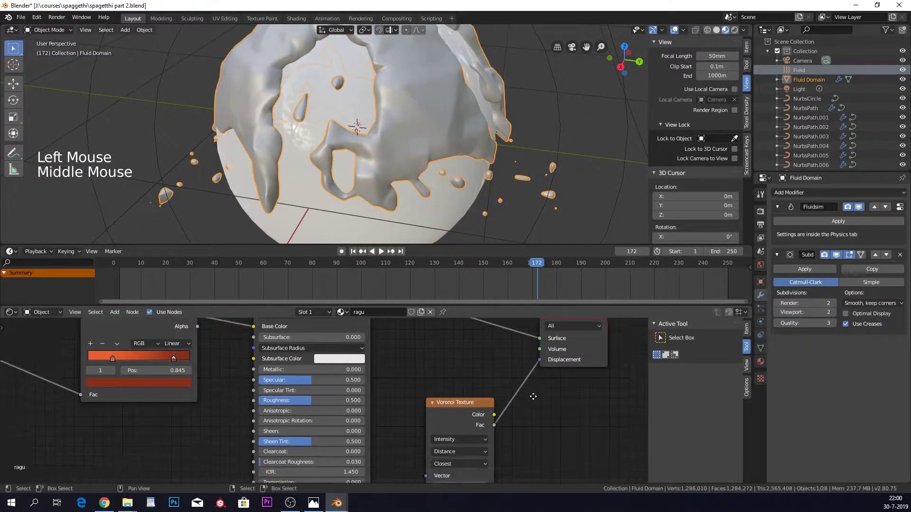
scroll(464, 384, up, 4)
scroll(464, 384, up, 1)
shift+middle_drag(517, 408, 509, 399)
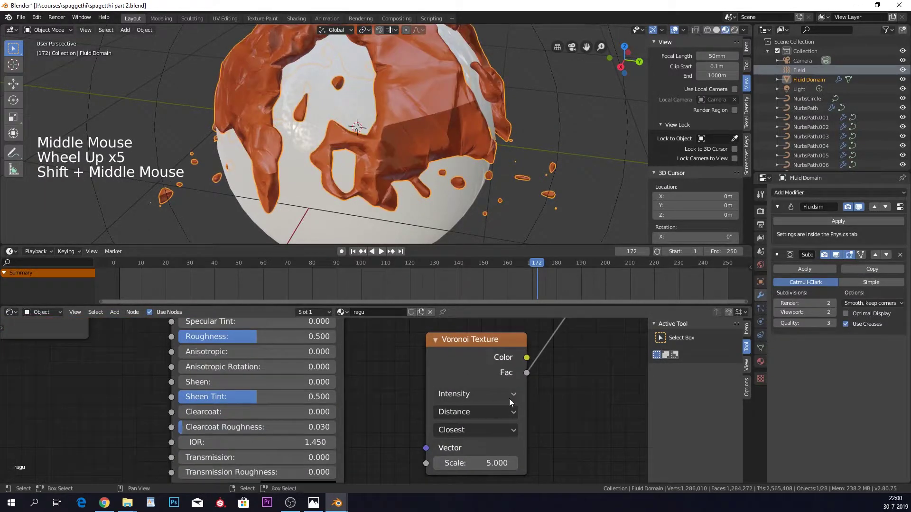
click(475, 360)
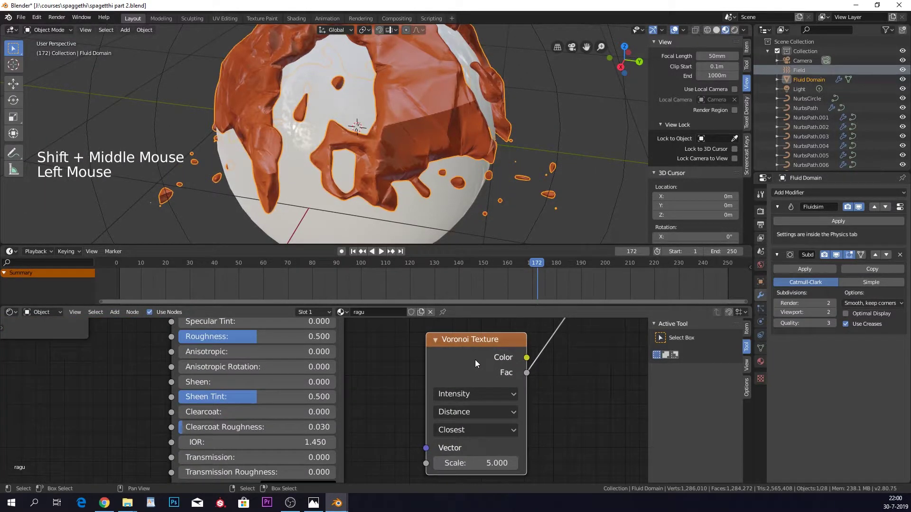
key(Delete)
- Add a Noise Texture node below the Material Output and connect its Fac output to Displacement
key(shift+a)
text(noi)
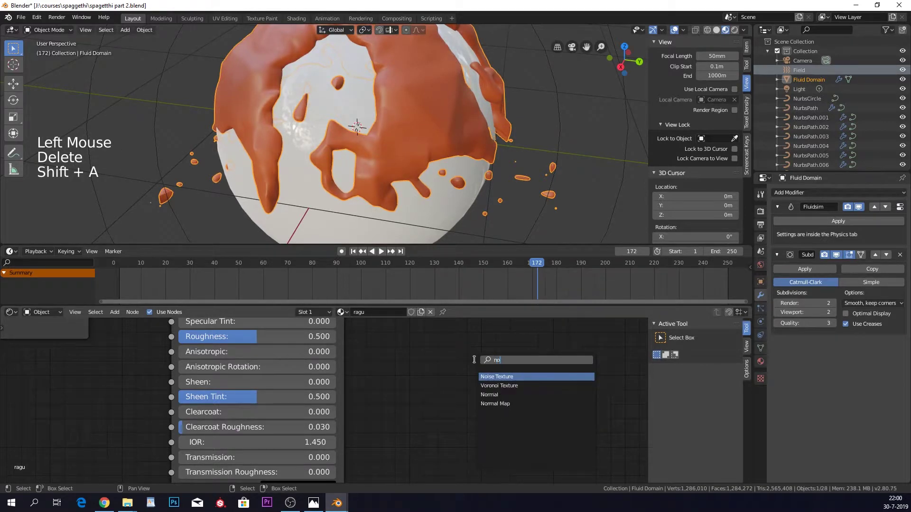
click(504, 376)
middle_drag(503, 377, 494, 377)
scroll(427, 436, down, 2)
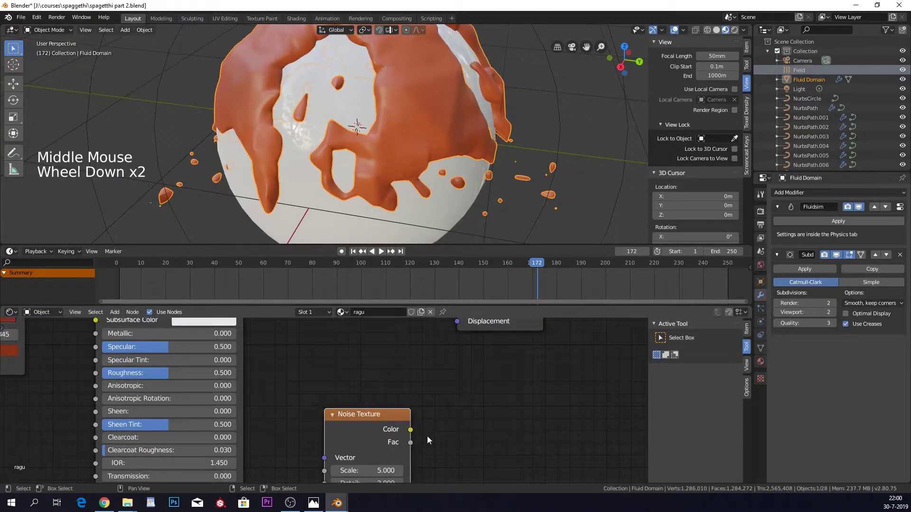
click(483, 347)
click(416, 375)
drag(417, 375, 458, 322)
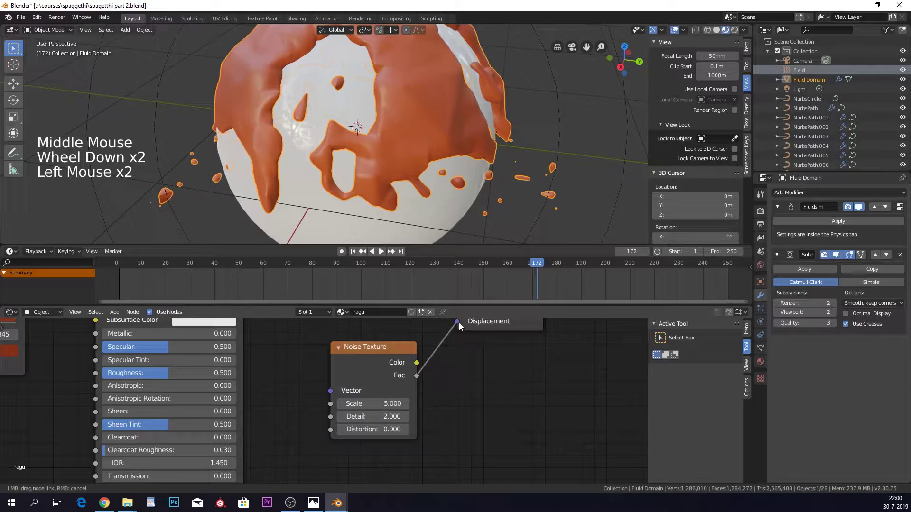
- Set the displacement Noise Texture's Scale to 27 and inspect the bumps on the ragu
scroll(456, 403, up, 4)
click(375, 404)
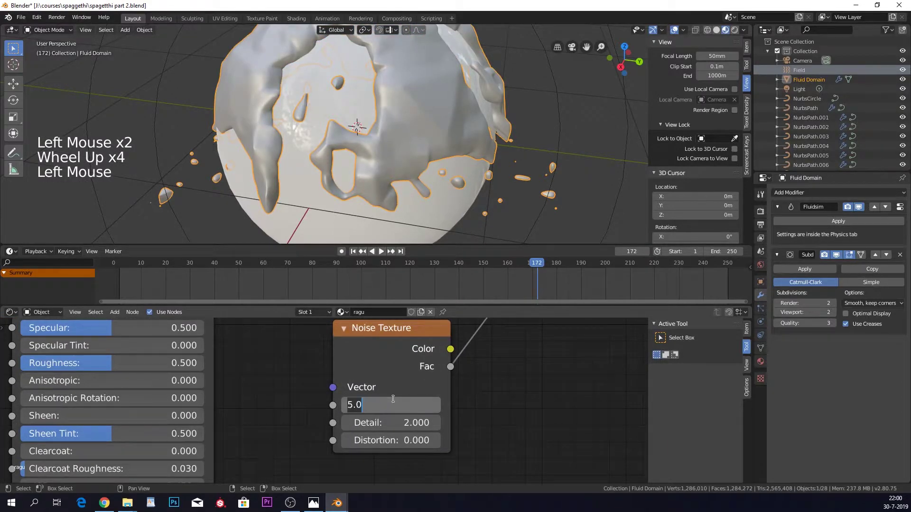
text(27)
key(Return)
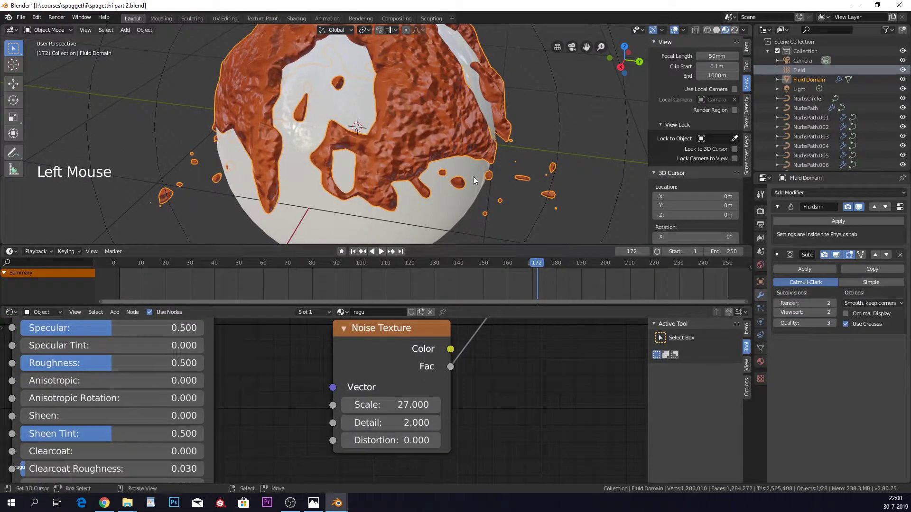
middle_drag(473, 176, 481, 190)
shift+middle_drag(482, 190, 490, 202)
scroll(456, 124, up, 1)
scroll(363, 103, down, 3)
scroll(382, 99, up, 9)
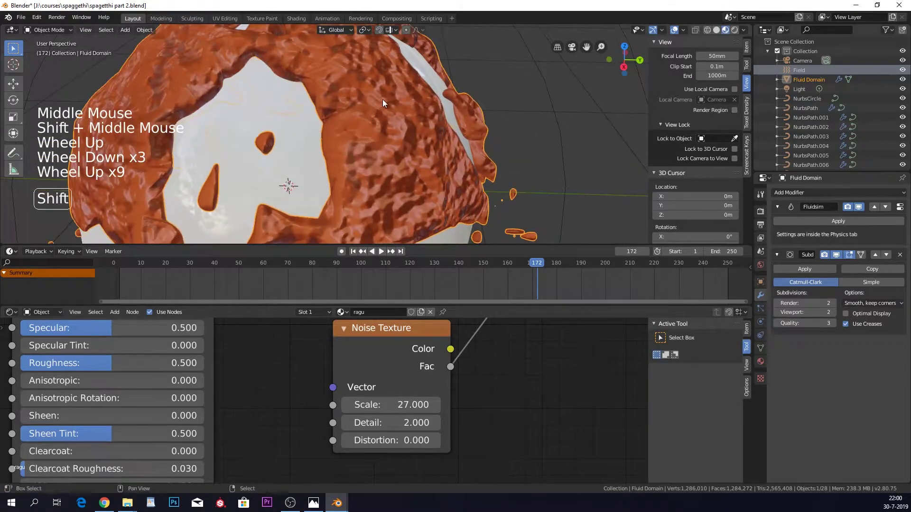
shift+middle_drag(382, 99, 398, 114)
- Lower the displacement Noise Texture's Scale to 21.5 and view the ragu in rendered viewport shading
mouse_move(521, 416)
middle_down()
mouse_move(463, 335)
mouse_move(432, 331)
mouse_move(430, 464)
middle_up()
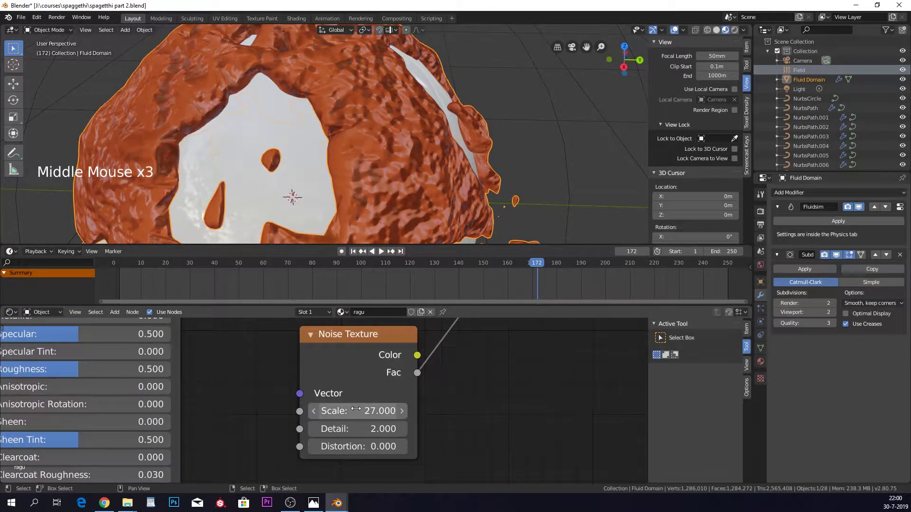
mouse_move(375, 410)
mouse_down()
mouse_move(342, 411)
mouse_move(401, 411)
mouse_up()
scroll(385, 160, down, 3)
scroll(386, 160, down, 7)
scroll(397, 160, down, 3)
shift+middle_drag(397, 161, 459, 165)
click(734, 30)
scroll(440, 201, up, 7)
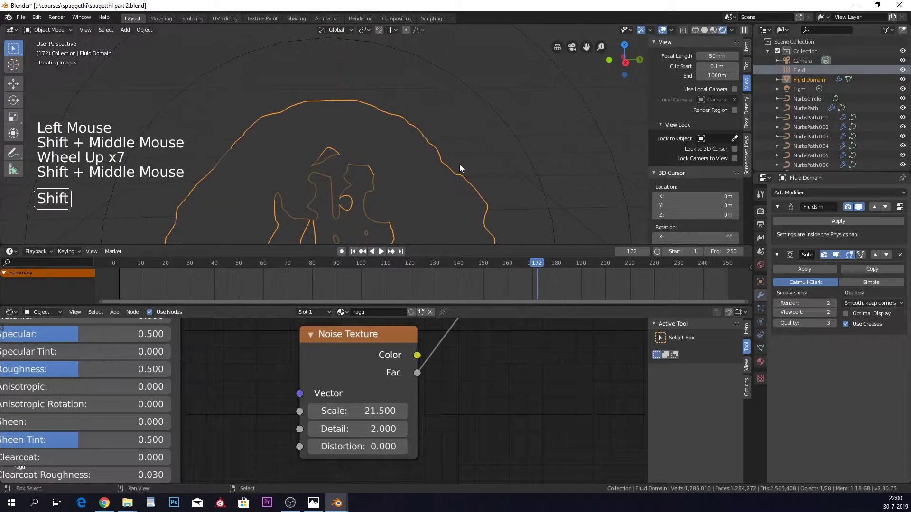
shift+middle_drag(468, 195, 499, 151)
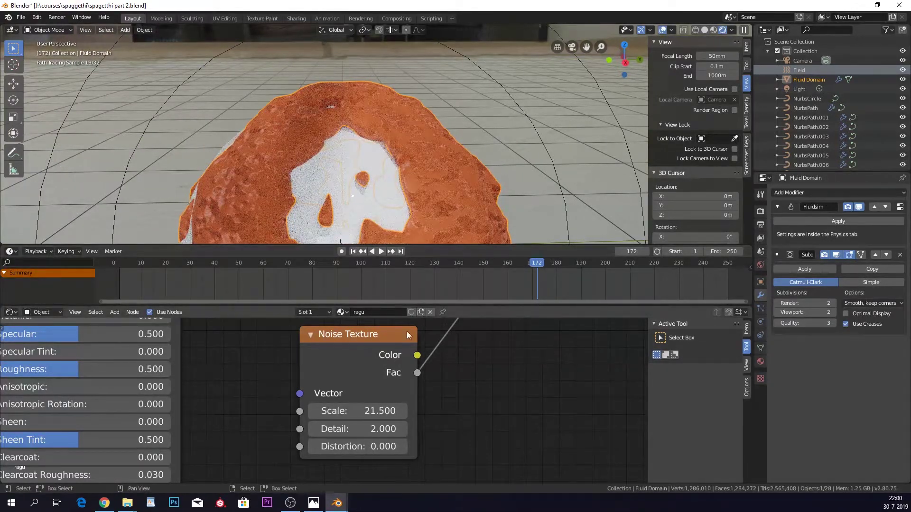
- Raise the displacement Noise Texture's Scale to 27.8 and check the rendered ragu from another side
click(379, 411)
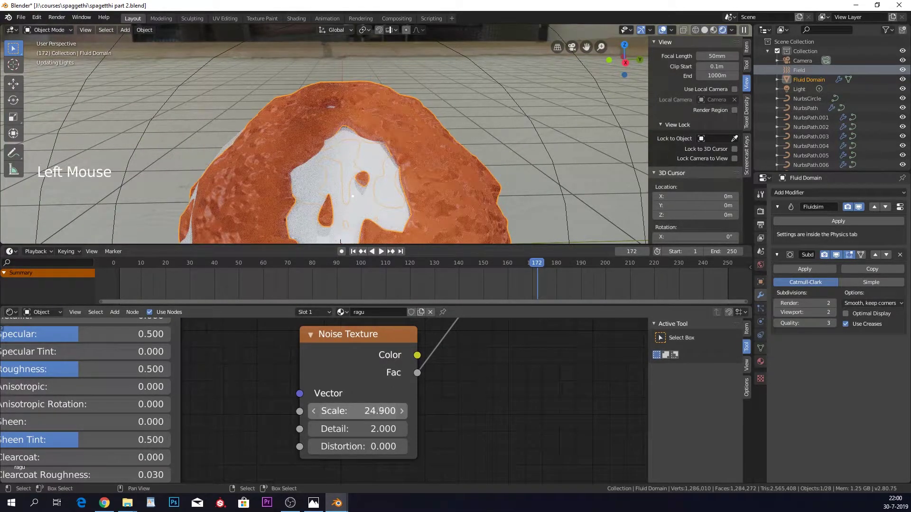
drag(380, 411, 374, 411)
middle_drag(365, 166, 412, 158)
scroll(412, 158, down, 4)
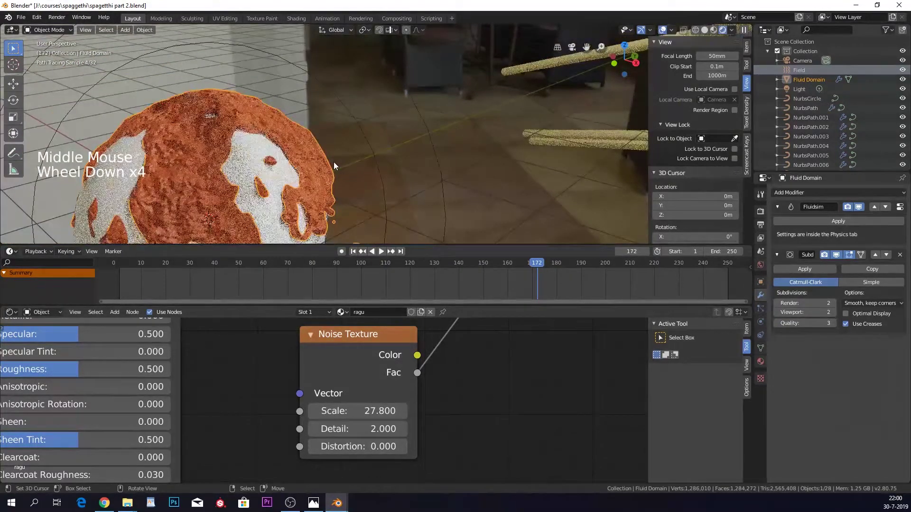
shift+middle_drag(267, 195, 319, 163)
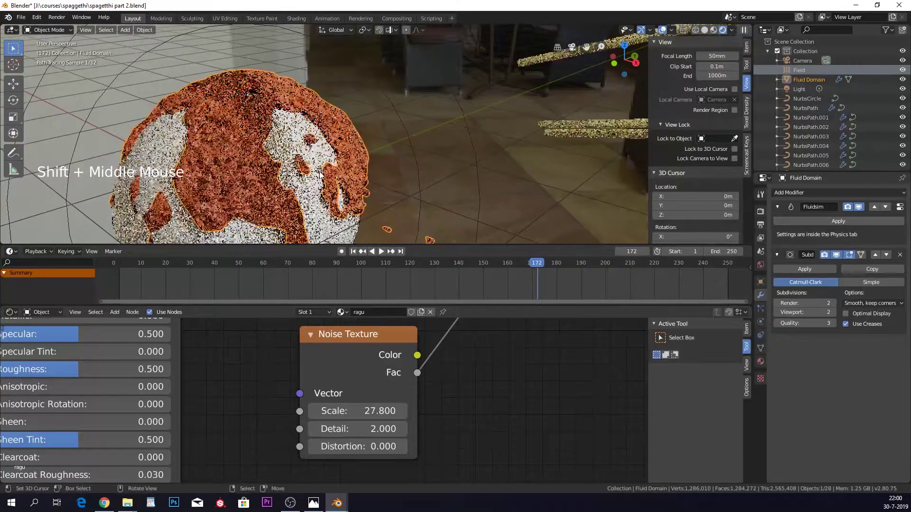
- Set the ragu Principled BSDF's Roughness to 0.1
middle_drag(278, 363, 466, 511)
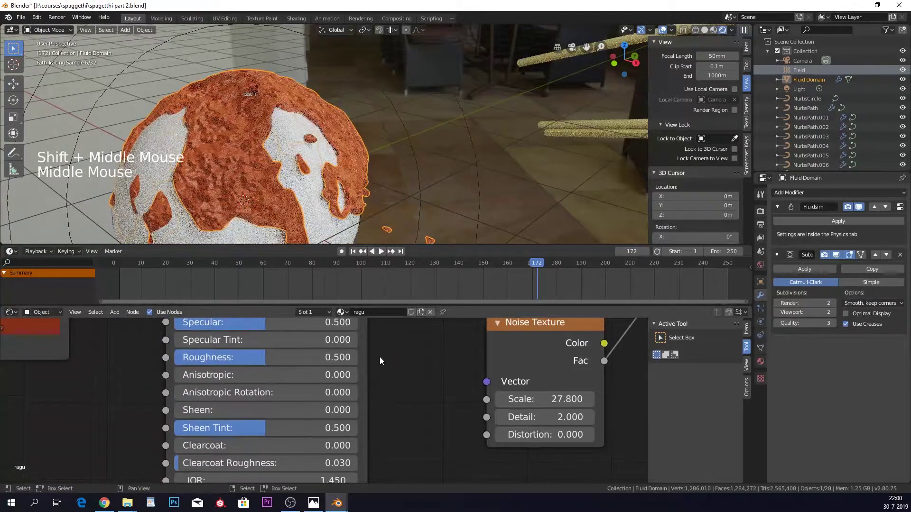
double_click(308, 358)
text(.1)
key(Return)
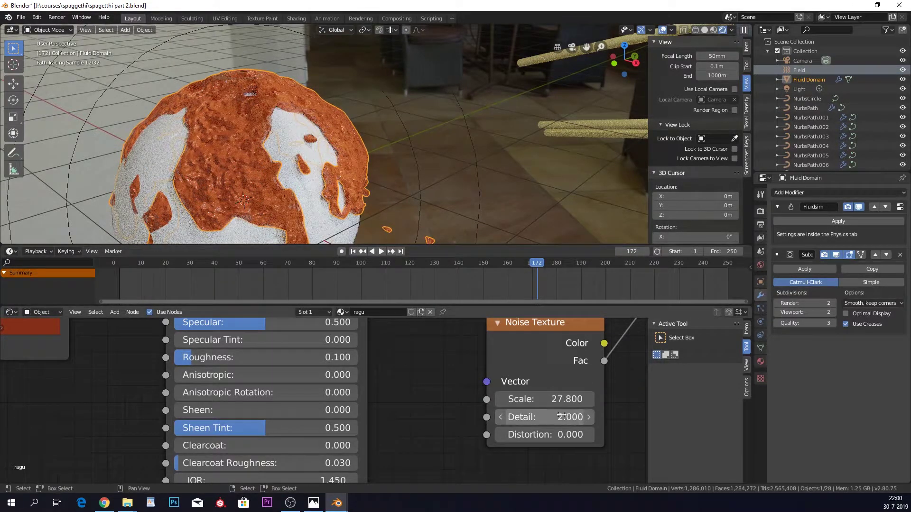
- Move the displacement Noise Texture node away from the Material Output to make room, and check the ragu's glossier surface
middle_drag(594, 413, 440, 444)
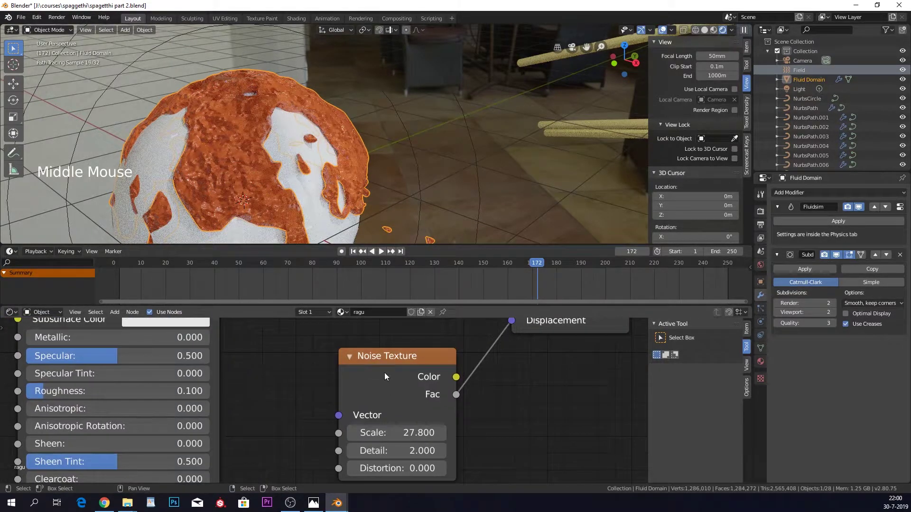
middle_drag(384, 377, 305, 406)
click(305, 407)
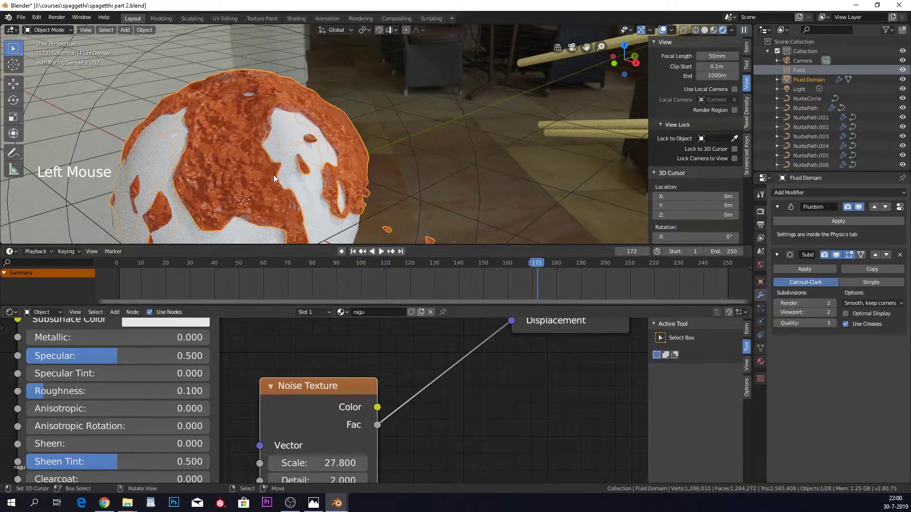
middle_drag(273, 174, 414, 164)
scroll(415, 163, up, 2)
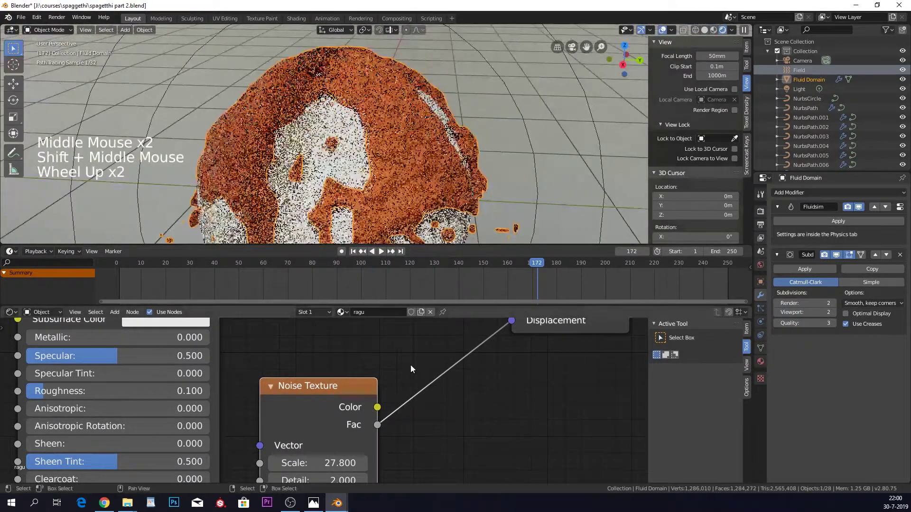
- Add a Math node set to Multiply between the displacement Noise Texture's Fac output and the Material Output's Displacement input
key(shift+a)
click(413, 366)
text(math)
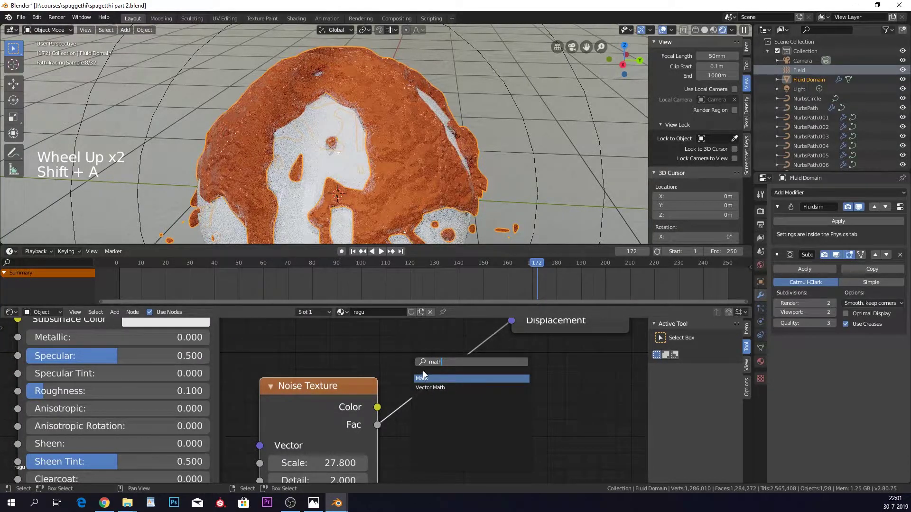
click(423, 374)
click(425, 363)
click(480, 399)
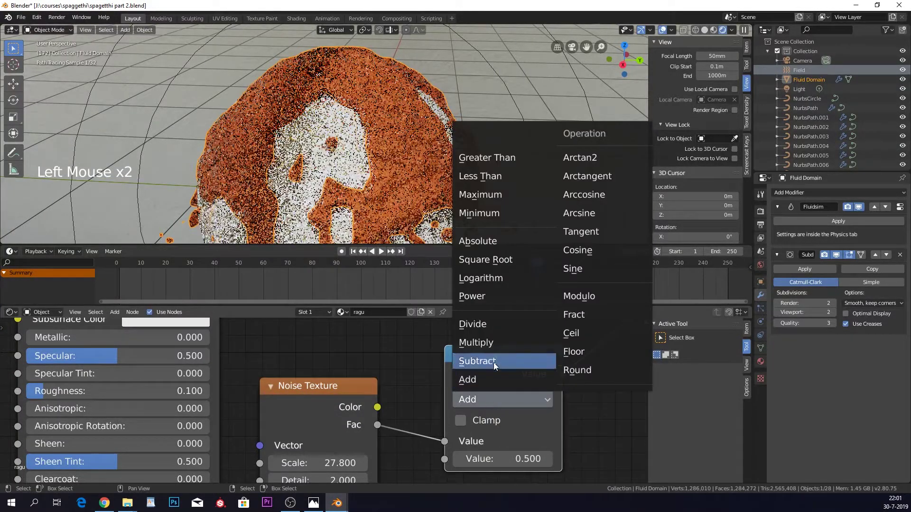
click(492, 345)
- Set the Multiply node's second value to 0.3 to weaken the ragu's displacement
click(517, 456)
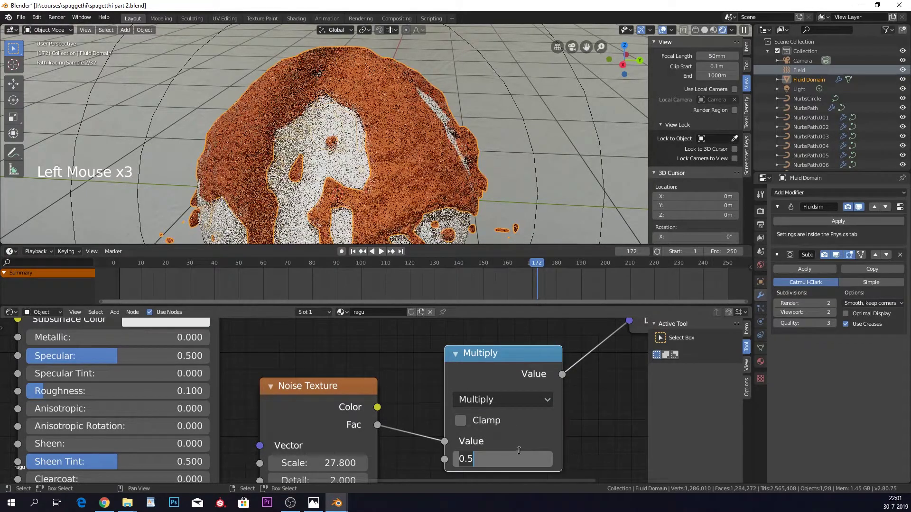
key(Return)
click(460, 458)
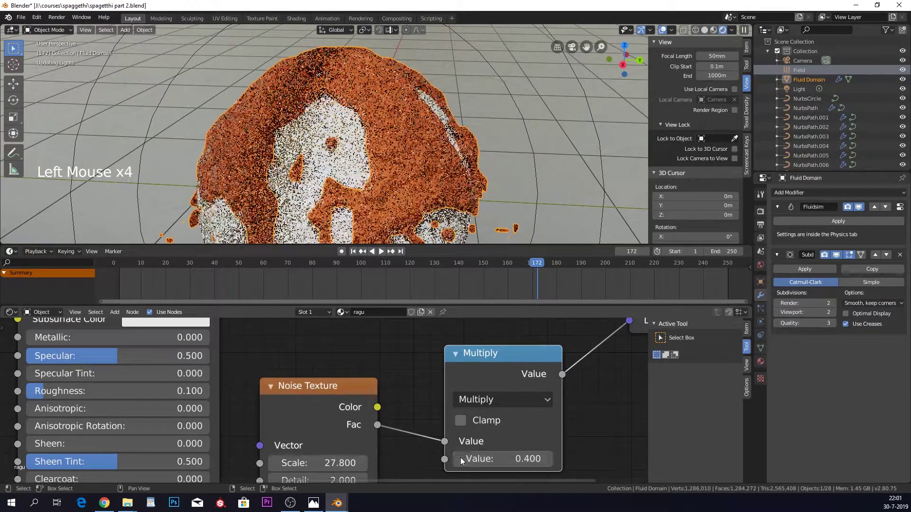
click(460, 459)
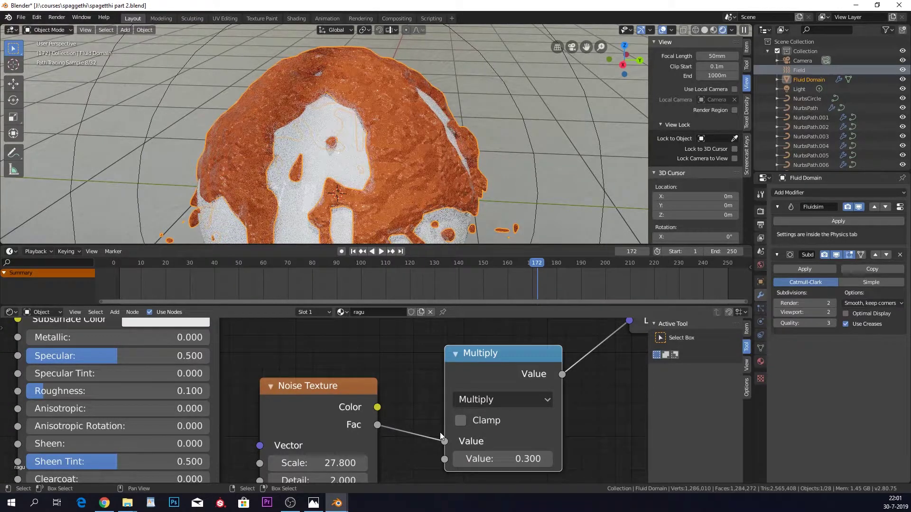
- Unhide all hidden objects in the scene and switch the viewport to solid shading
scroll(431, 169, down, 6)
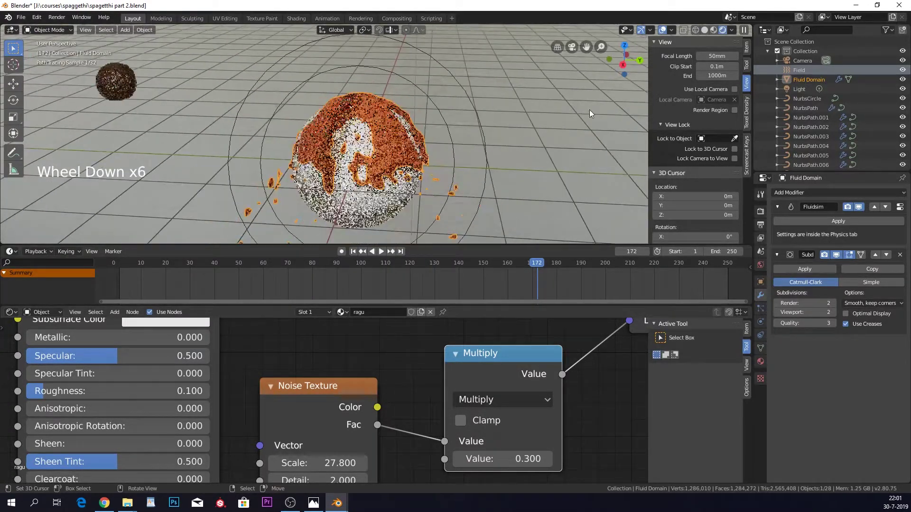
key(alt+h)
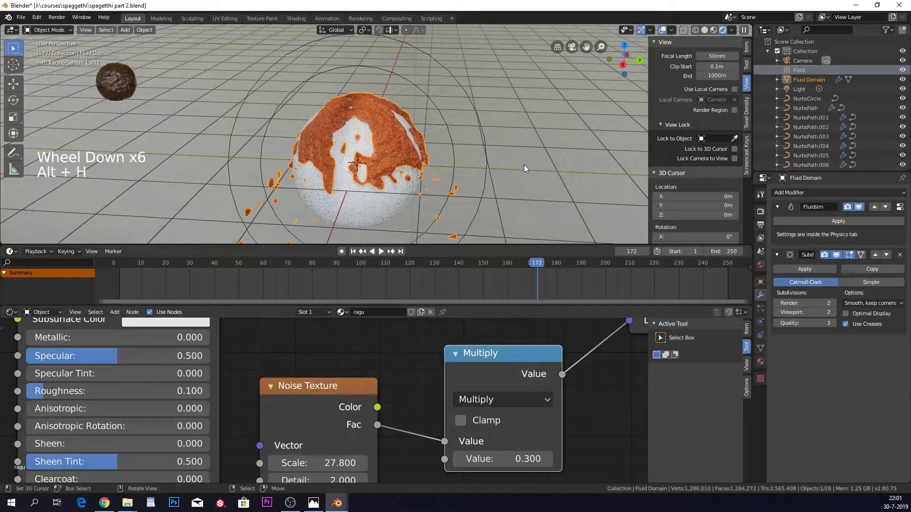
middle_drag(488, 168, 716, 259)
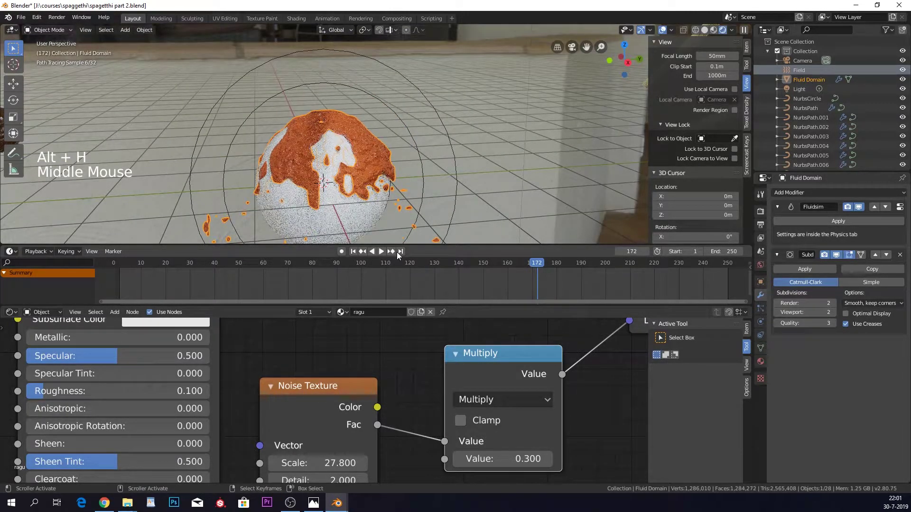
key(space)
click(705, 30)
click(706, 30)
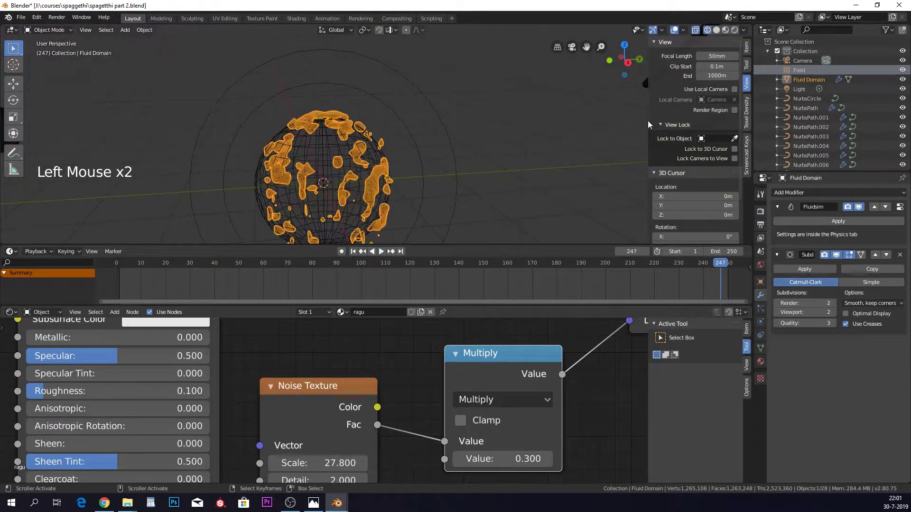
click(720, 31)
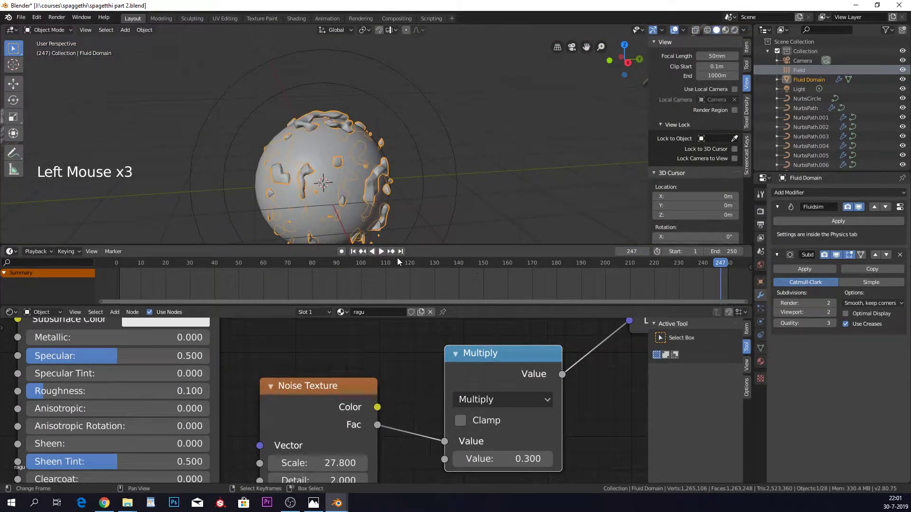
- Play the first 10 frames of the animation and look over the fluid domain and surrounding objects
click(382, 252)
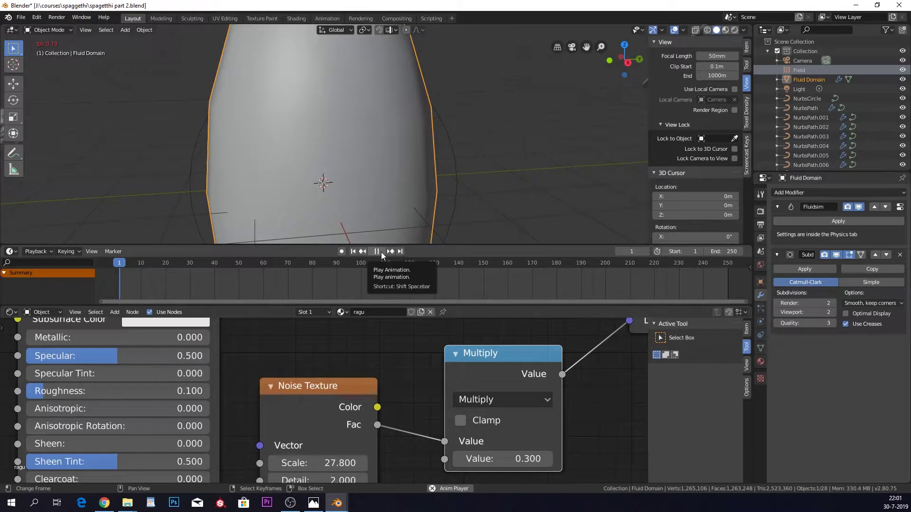
key(KP_0)
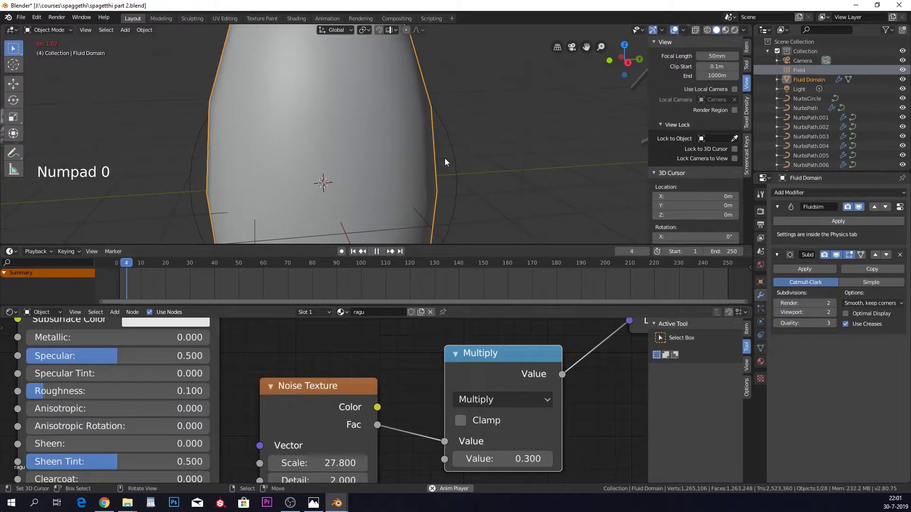
click(448, 157)
key(KP_0)
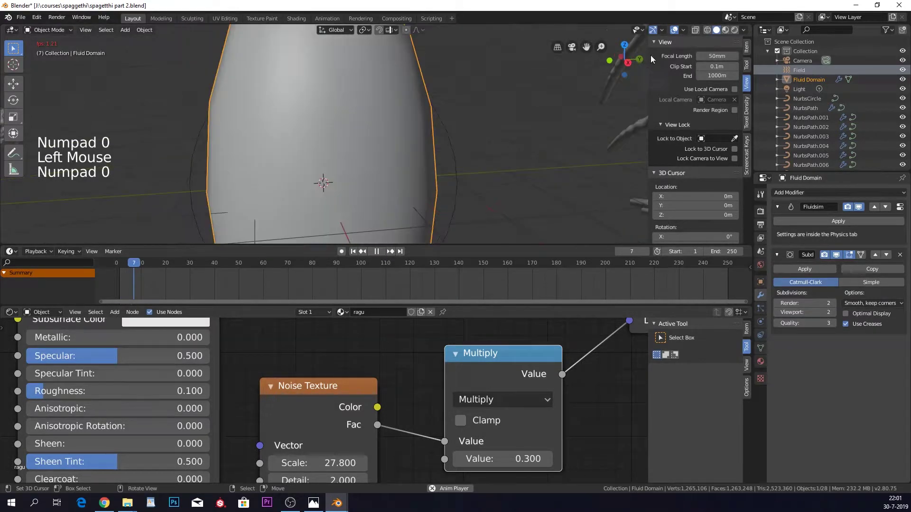
click(376, 251)
scroll(391, 165, down, 8)
middle_drag(391, 165, 378, 147)
- Add a Transparent BSDF beside the ragu's Principled BSDF and move the Material Output farther away to make room
middle_drag(488, 325, 398, 387)
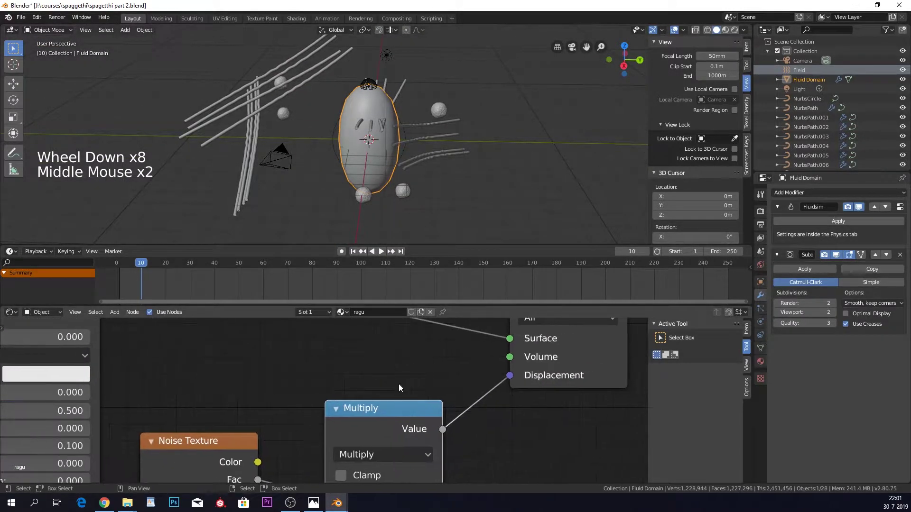
scroll(471, 335, down, 11)
middle_drag(471, 336, 438, 360)
scroll(392, 334, up, 2)
key(shift+a)
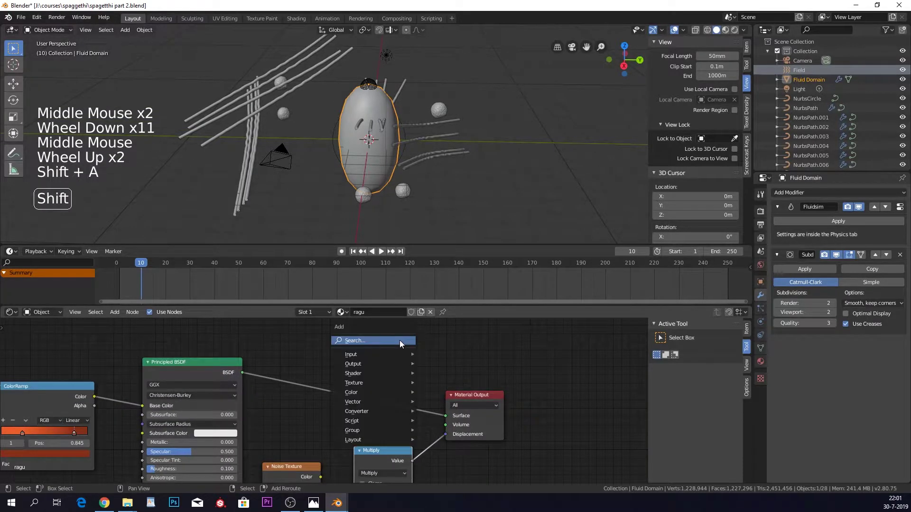
click(400, 340)
text(trans)
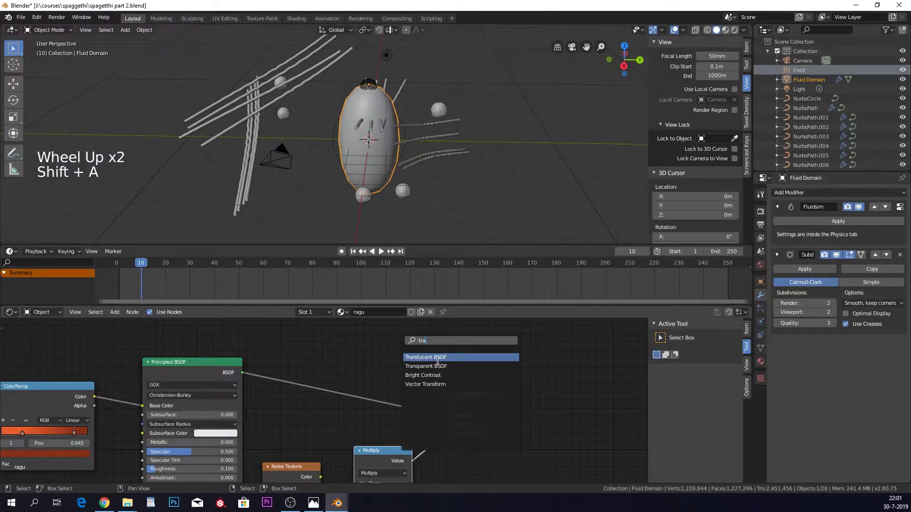
key(Return)
click(370, 342)
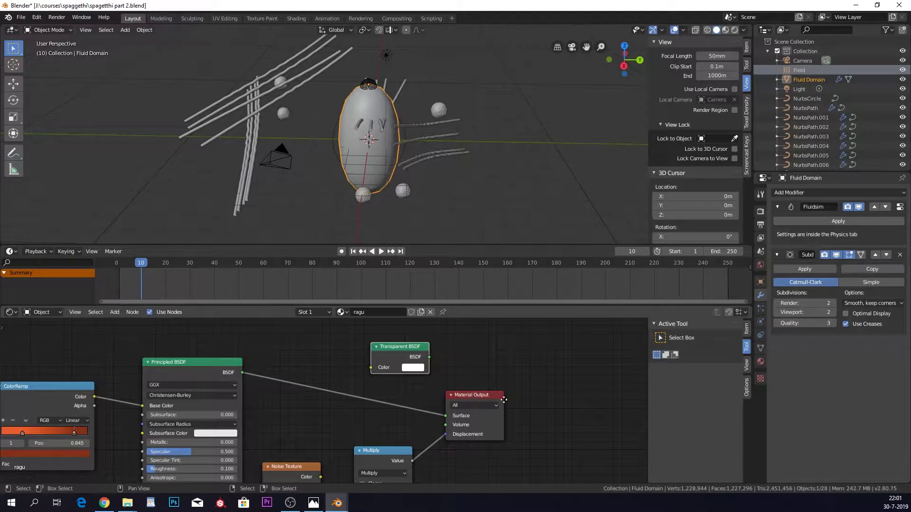
drag(504, 399, 606, 403)
drag(398, 347, 342, 400)
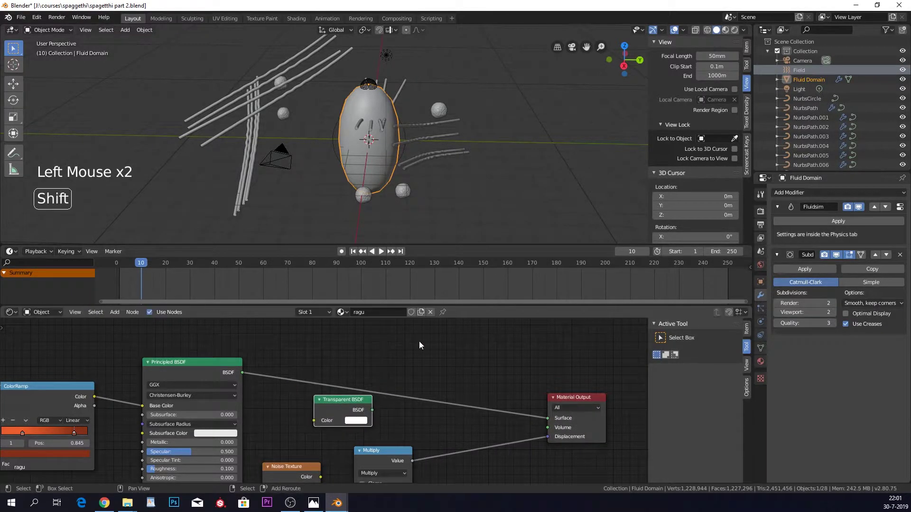
- Insert a Mix Shader before the Material Output, blending the Principled BSDF with the Transparent BSDF as second shader
key(shift+a)
text(mi)
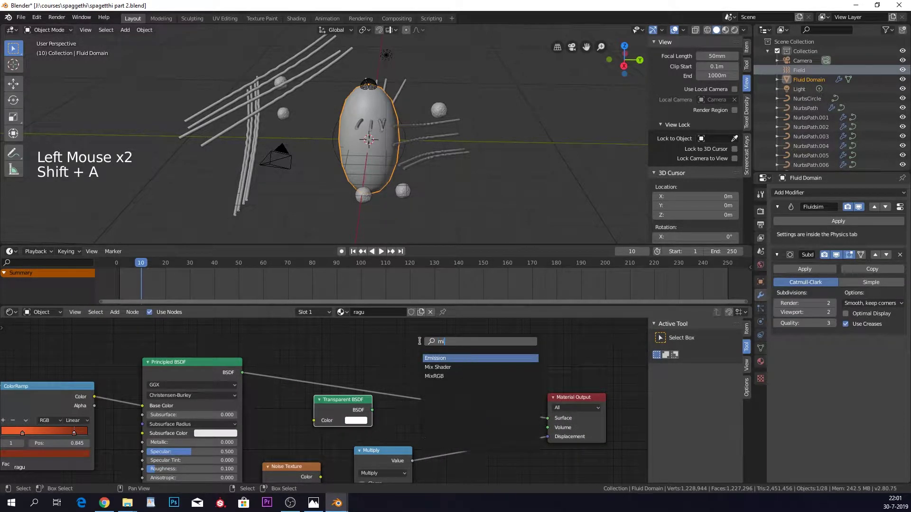
click(448, 366)
click(448, 368)
drag(372, 410, 415, 411)
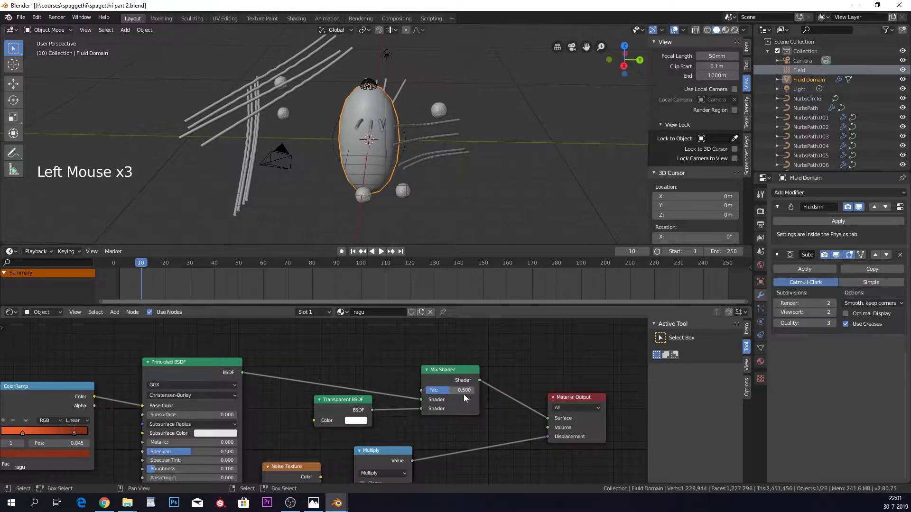
- Set the Mix Shader's Fac to 1.000 and insert a keyframe for it at frame 100
drag(464, 394, 428, 374)
right_click(429, 379)
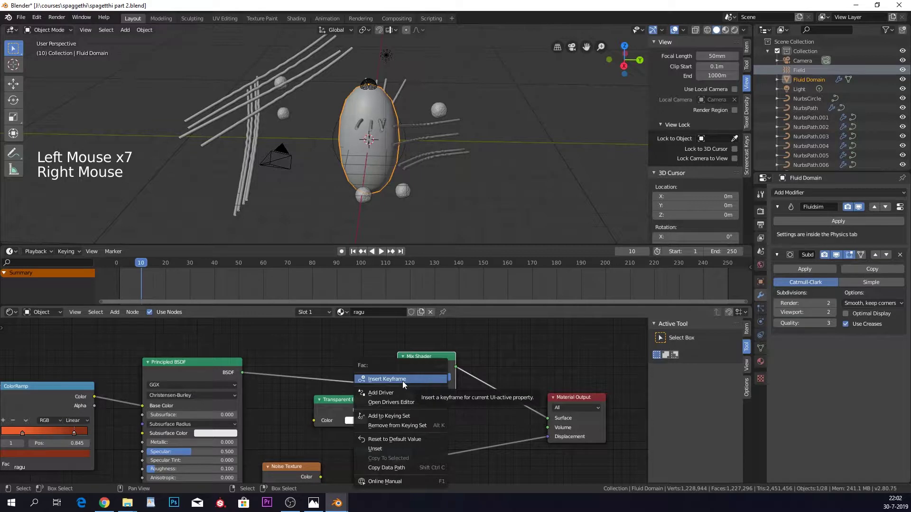
click(381, 263)
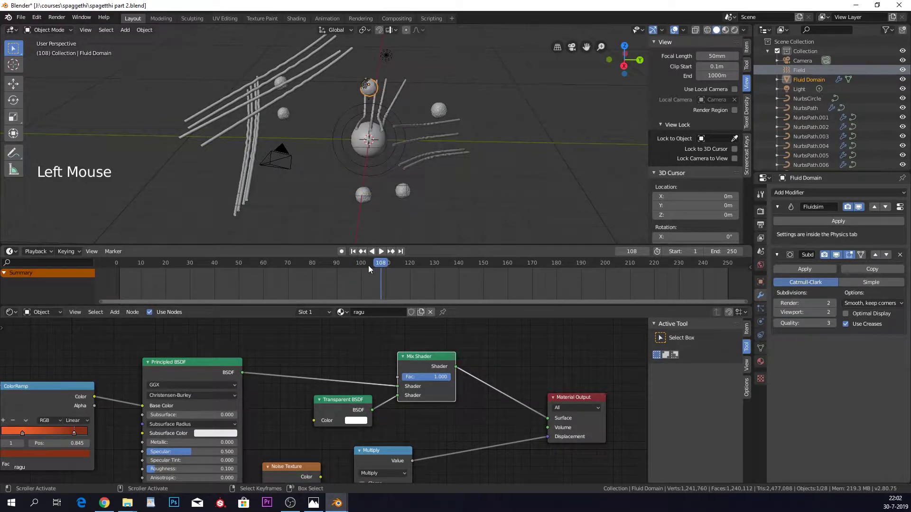
click(361, 263)
click(361, 263)
key(Left)
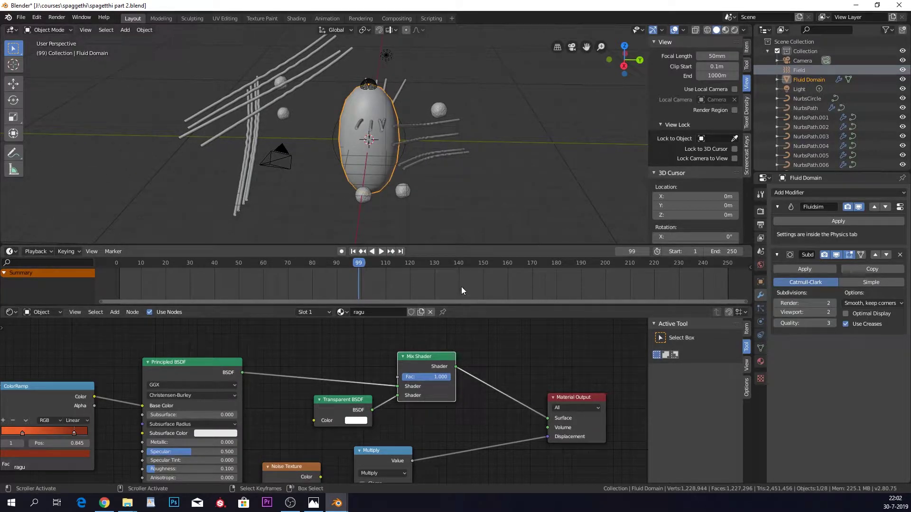
key(Right)
key(Down)
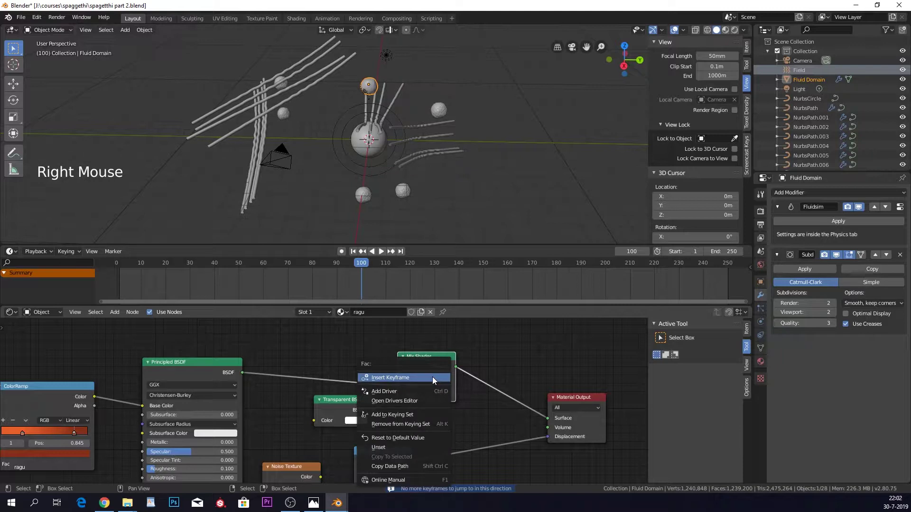
click(432, 377)
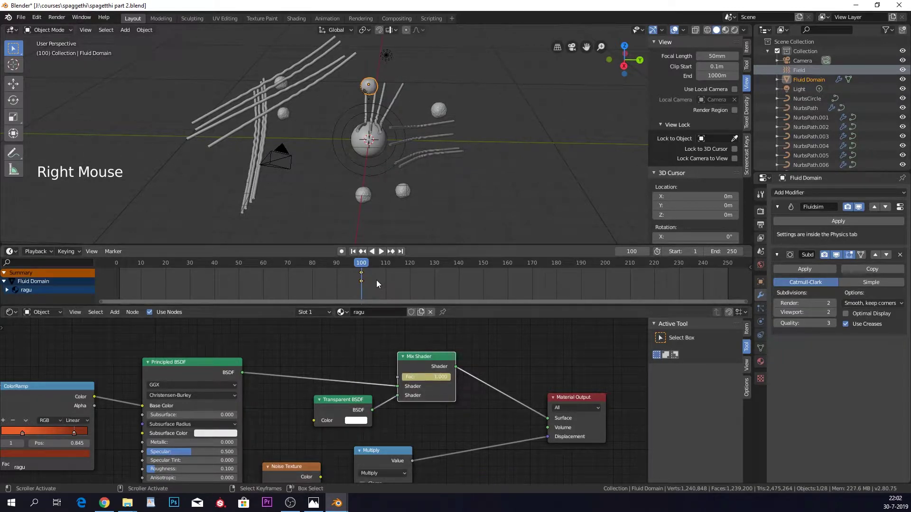
- Set the Mix Shader's Fac to 0.000 at frame 101 and insert a keyframe
key(Right)
drag(431, 377, 401, 378)
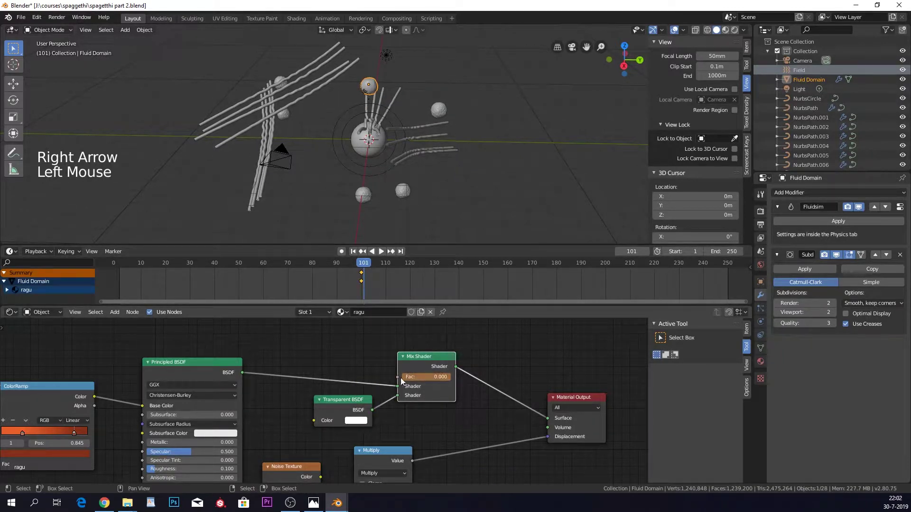
right_click(423, 378)
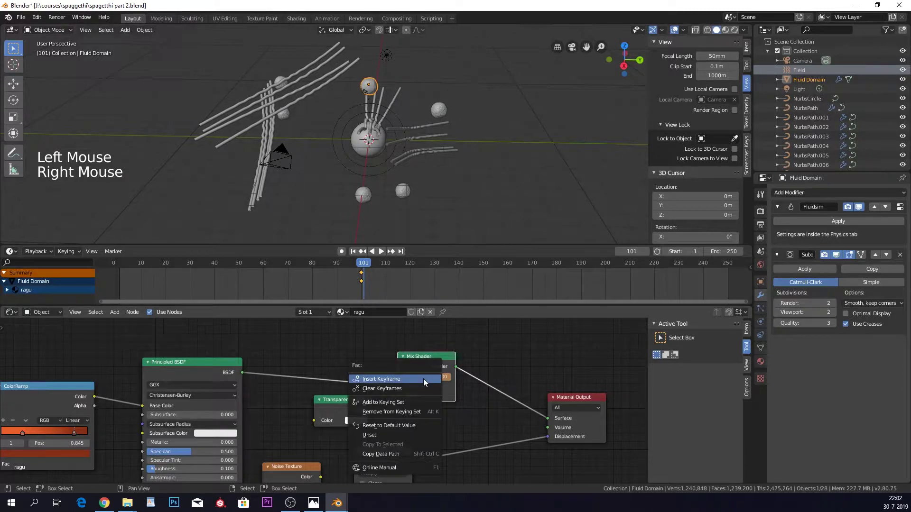
click(424, 378)
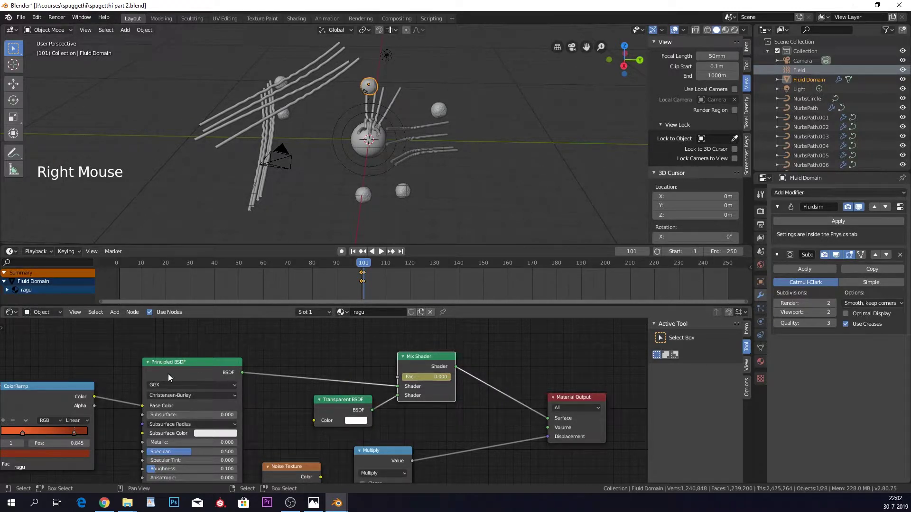
- Check the ragu's transparency switch in the rendered camera view at frames 97, 103 and 111
key(space)
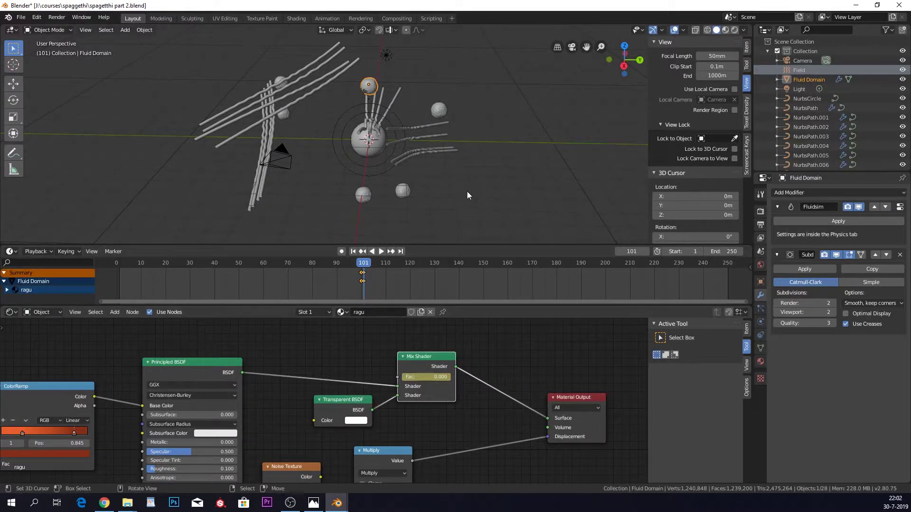
click(357, 263)
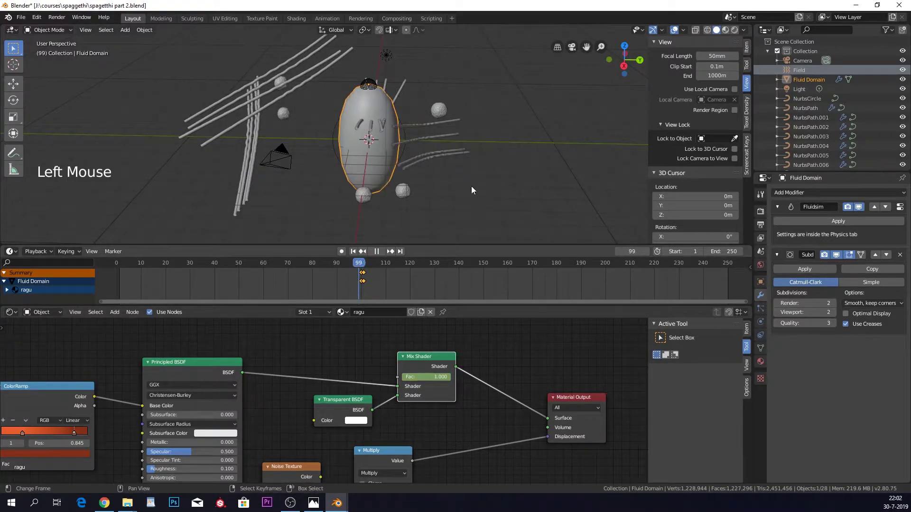
click(734, 30)
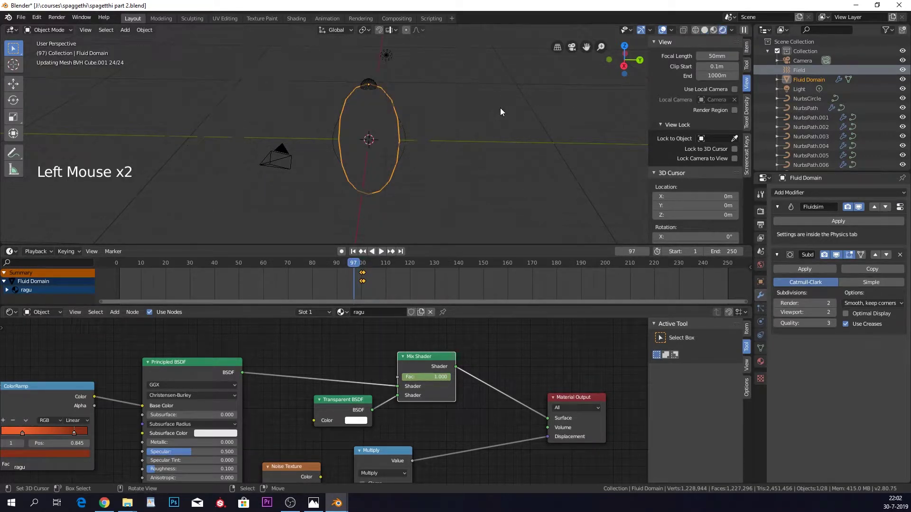
key(KP_0)
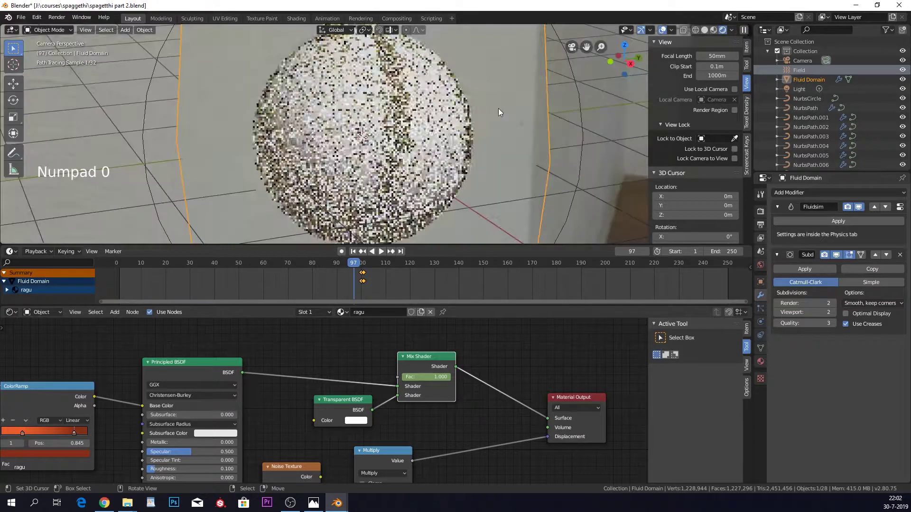
scroll(498, 109, down, 2)
scroll(498, 108, down, 2)
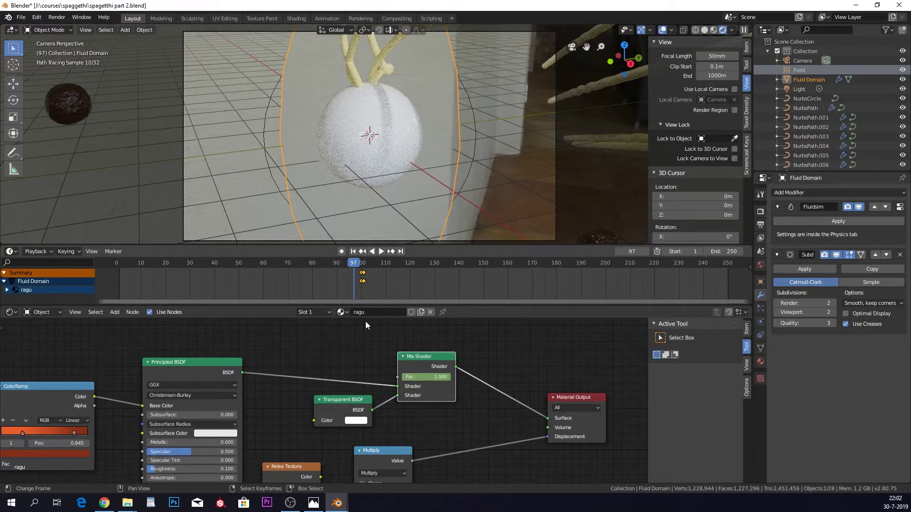
click(368, 278)
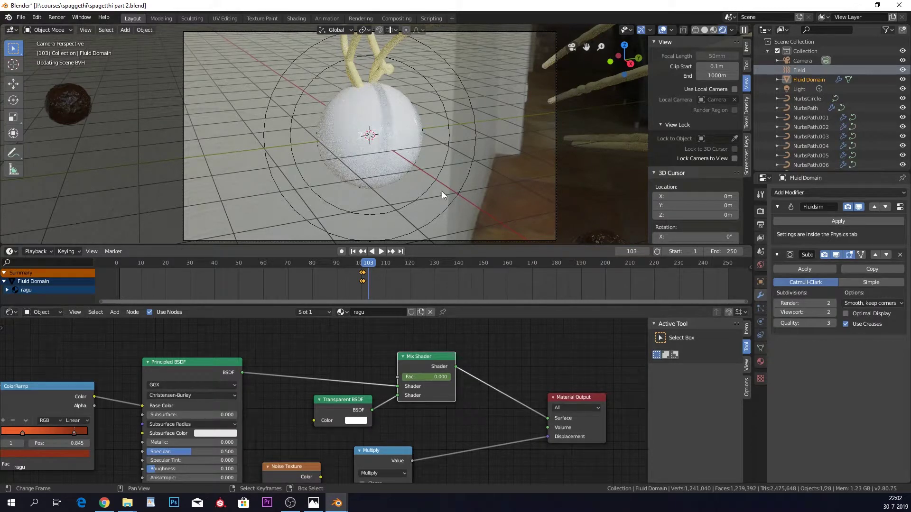
click(387, 262)
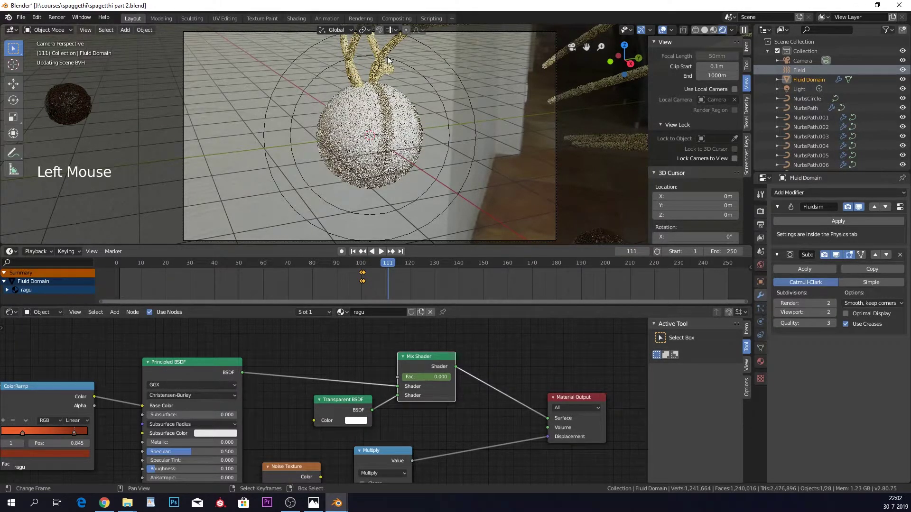
- Check the ragu in the rendered camera view at frame 127
click(427, 263)
click(369, 74)
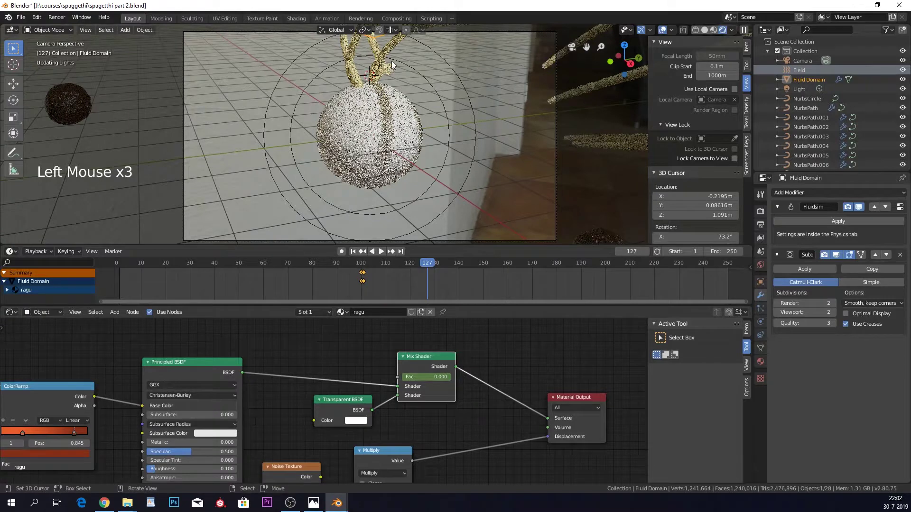
scroll(380, 46, down, 2)
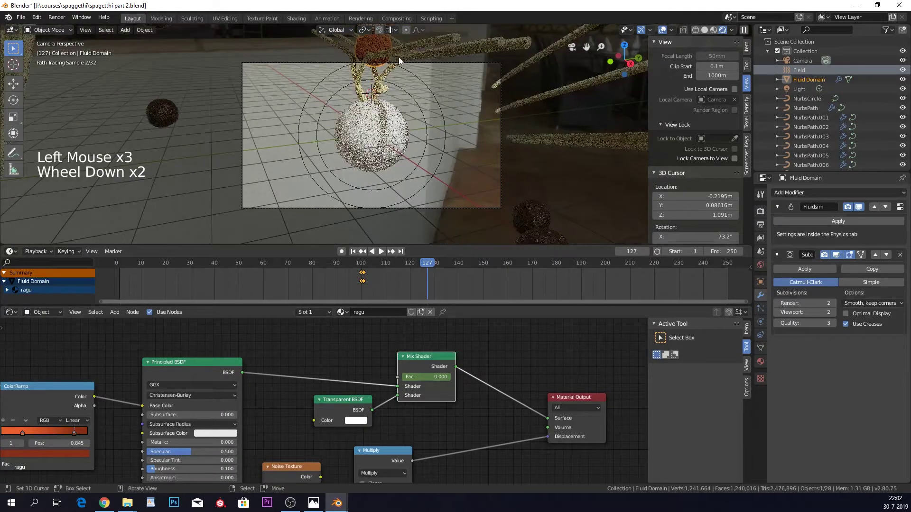
- Return the viewport to solid shading and start saving a copy of the project file
click(702, 30)
click(21, 17)
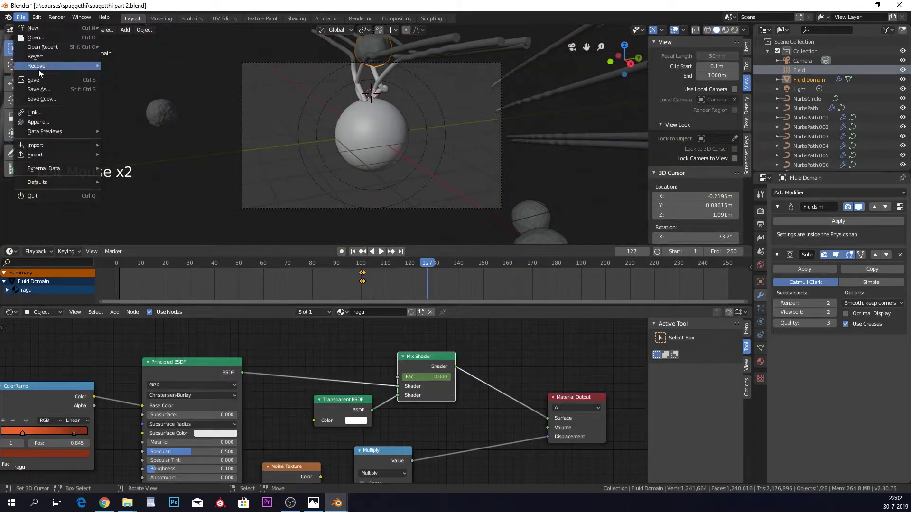
click(47, 98)
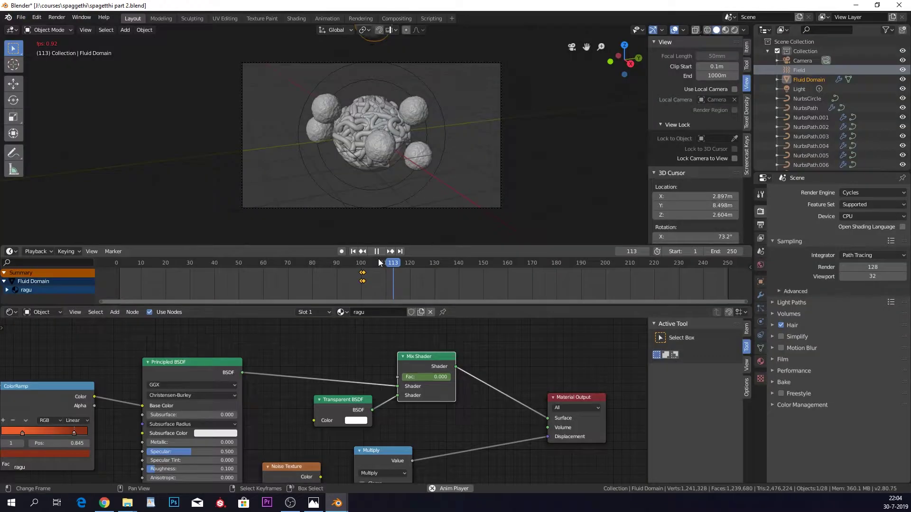
- Preview the spaghetti and meatballs at frame 113 in rendered shading and return to solid shading
click(734, 29)
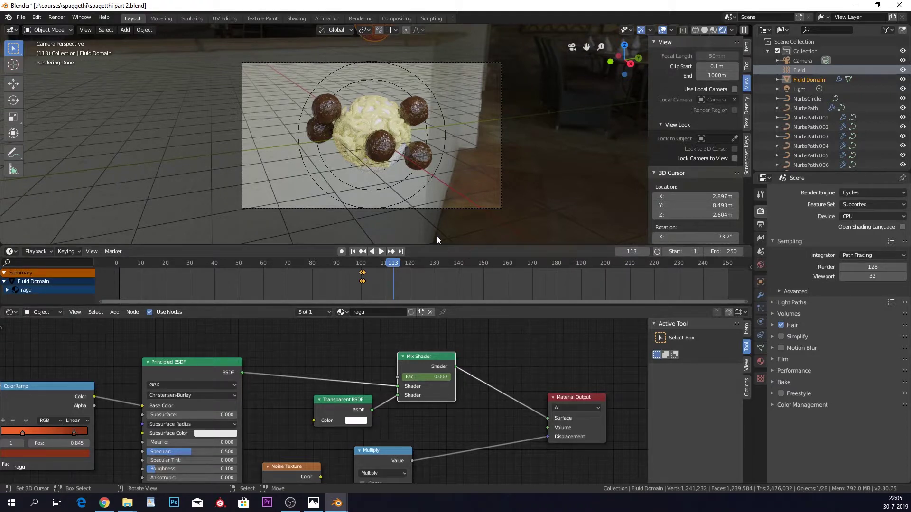
click(704, 30)
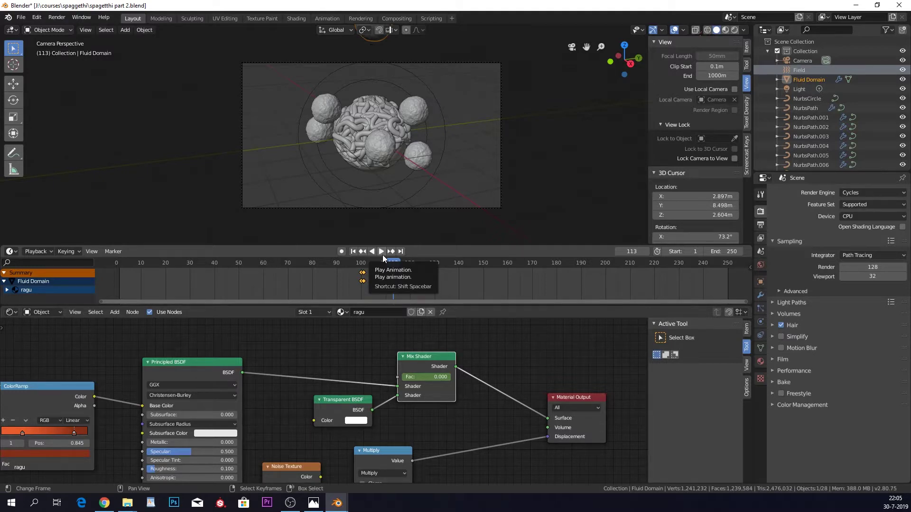
- Save the spaghetti project under its existing file name, spagetthi part 2.blend
click(21, 18)
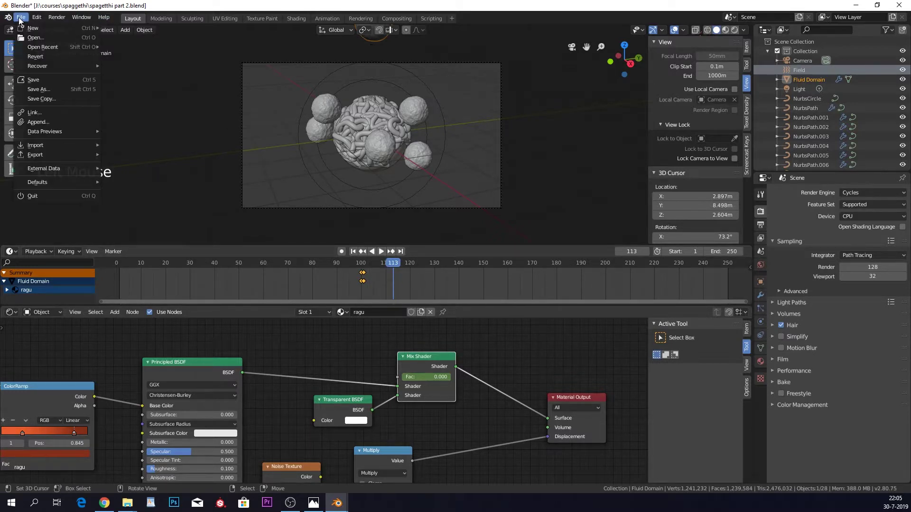
click(36, 79)
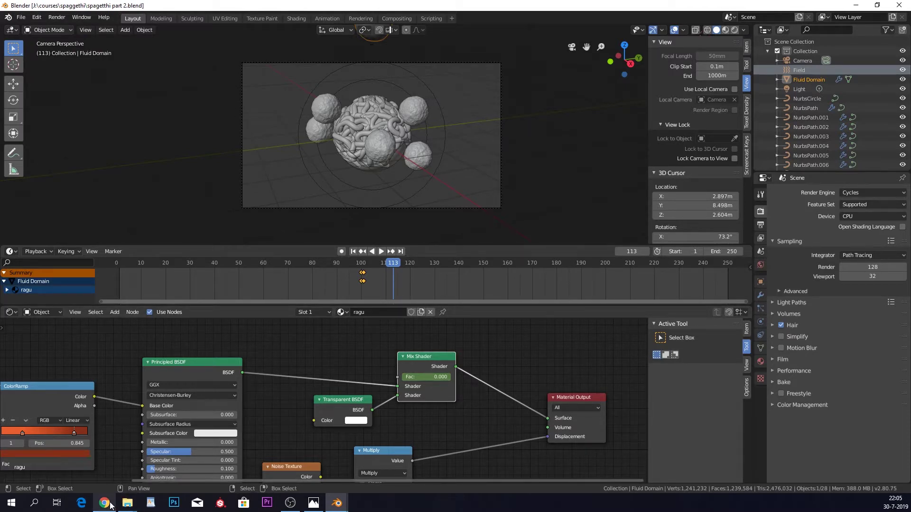
mouse_move(110, 505)
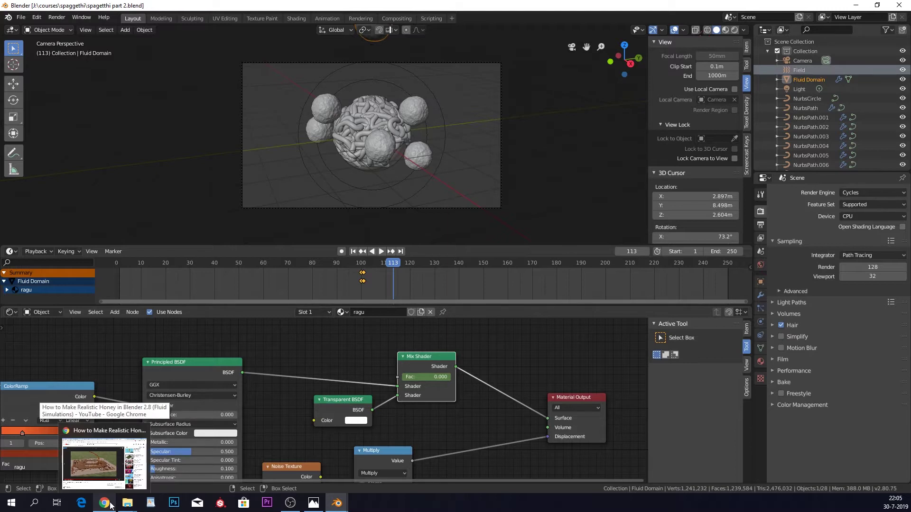